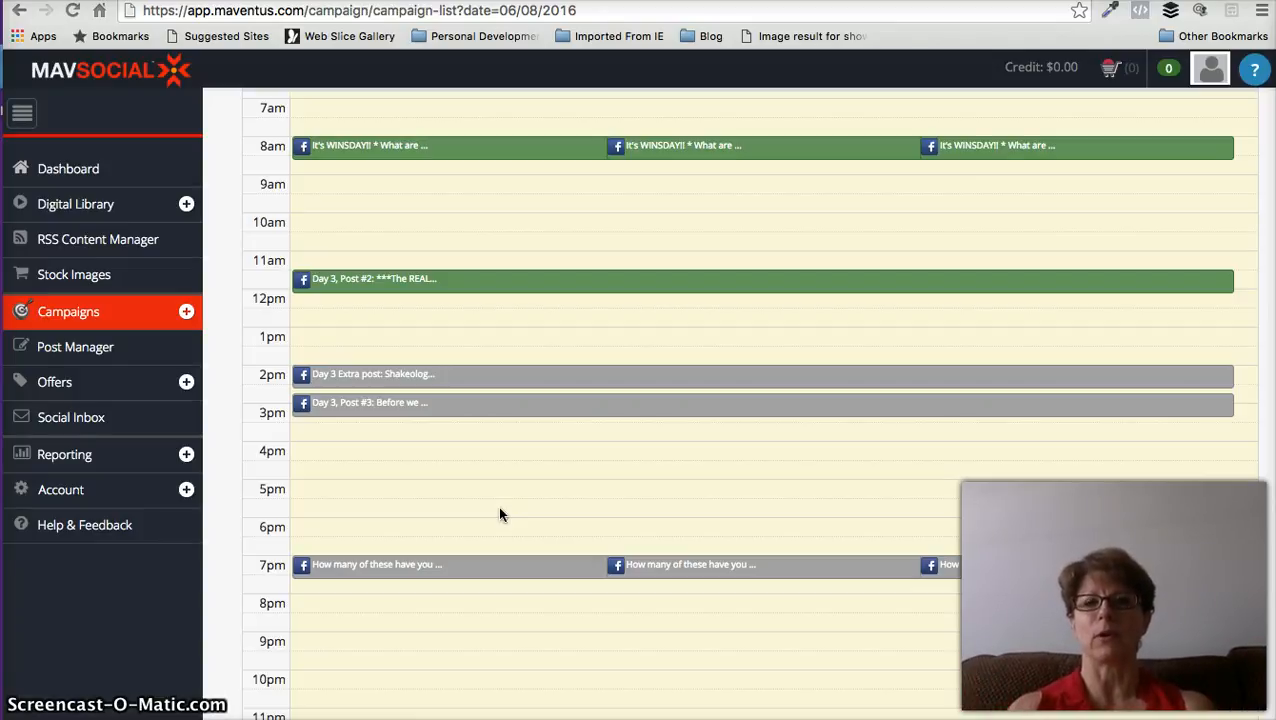
- Go to the dashboard and open the uploader of the Digital Library
{"action": "left_click", "coordinate": [339, 464]}
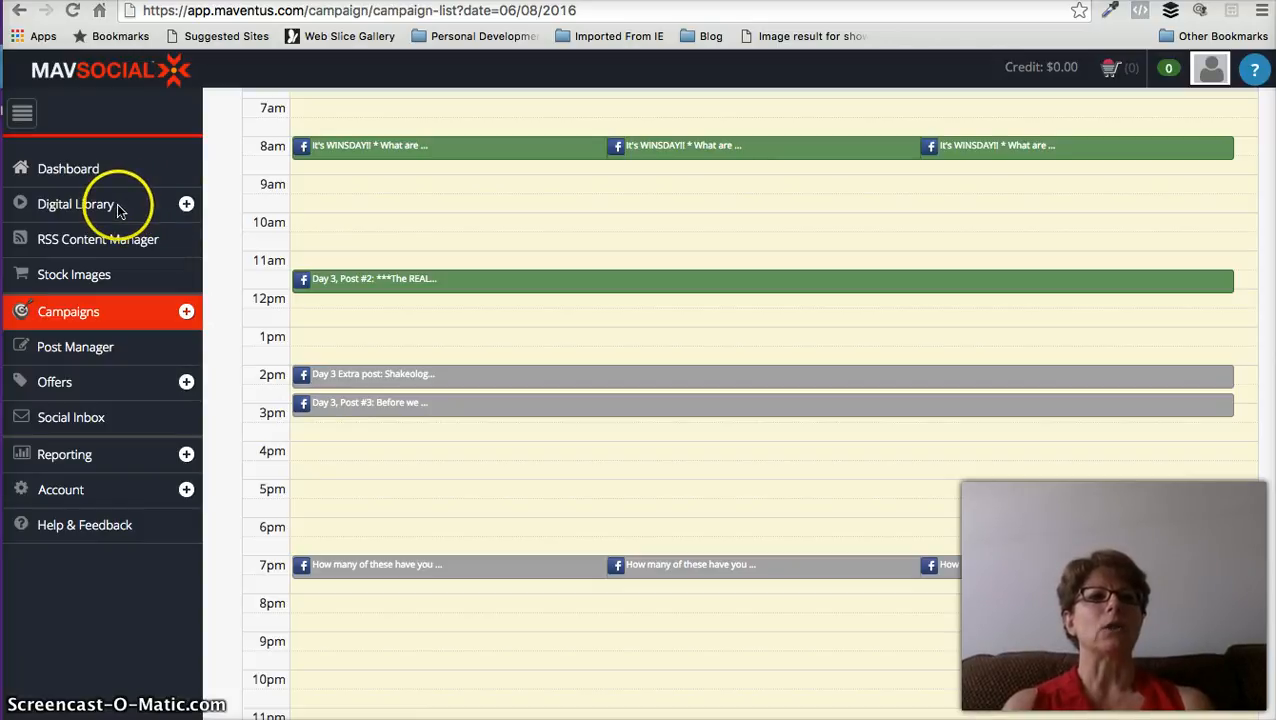
{"action": "left_click", "coordinate": [84, 177]}
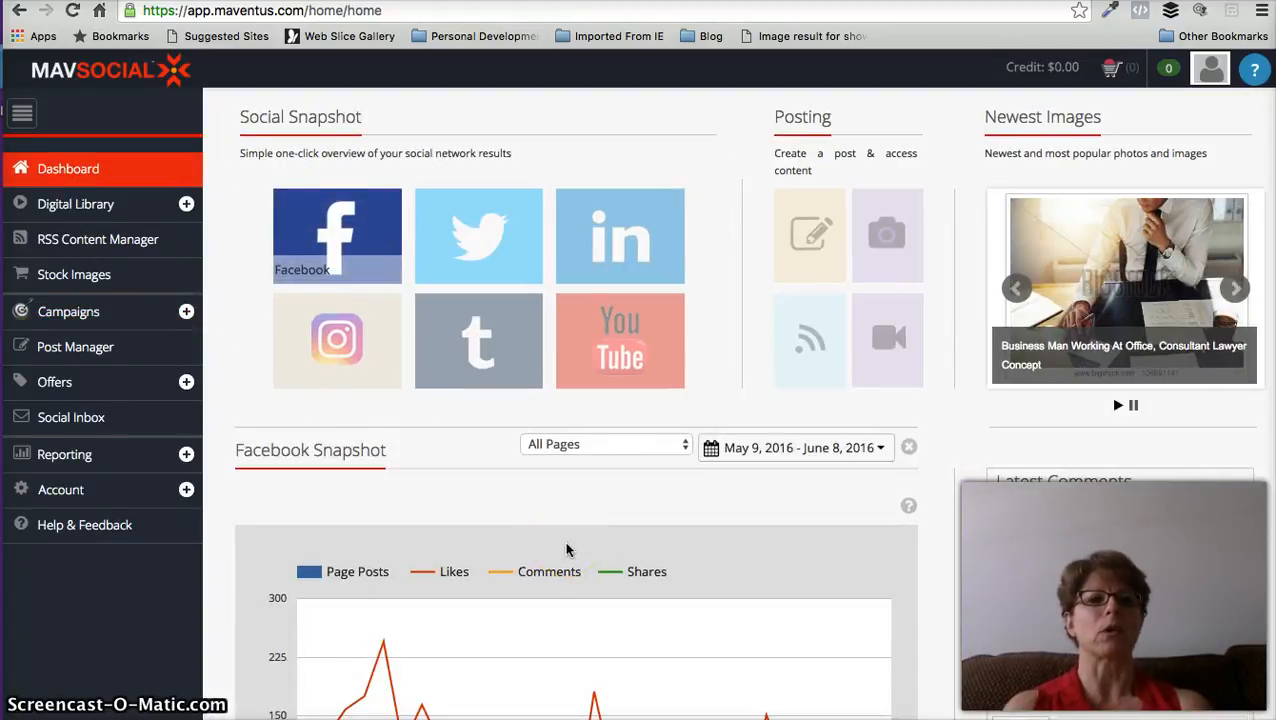
{"action": "left_click", "coordinate": [186, 205]}
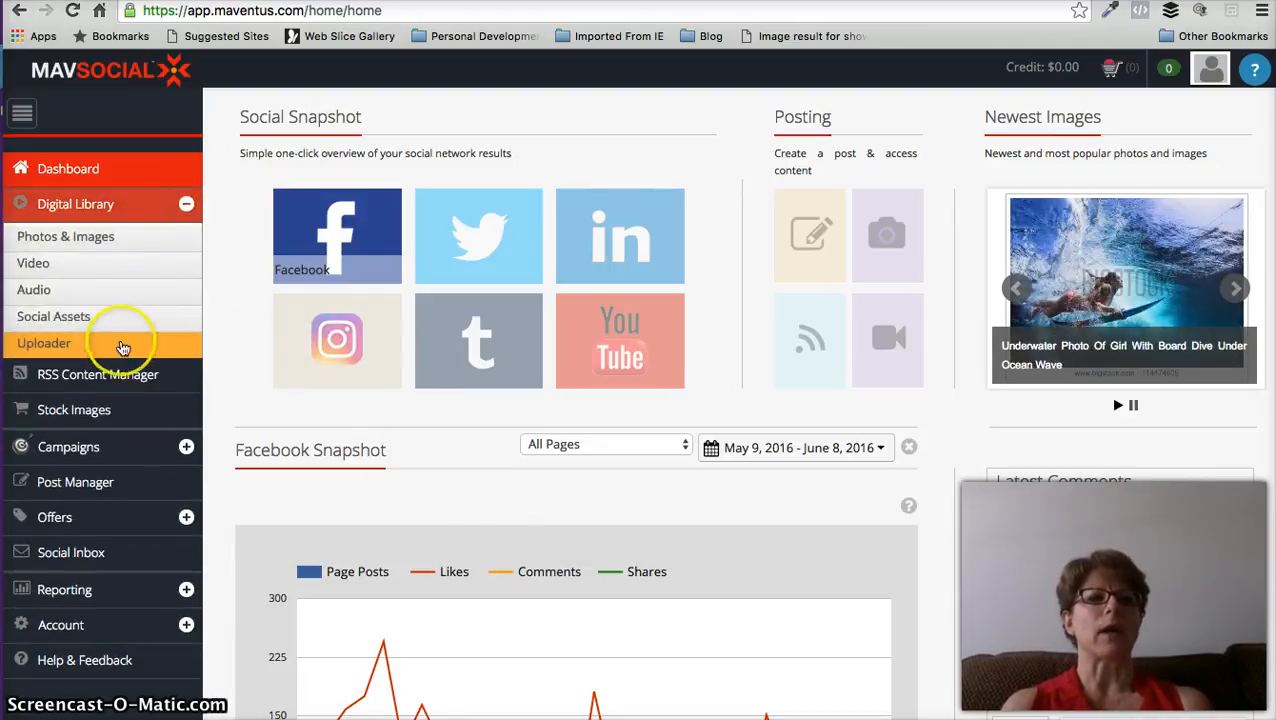
{"action": "left_click", "coordinate": [114, 345]}
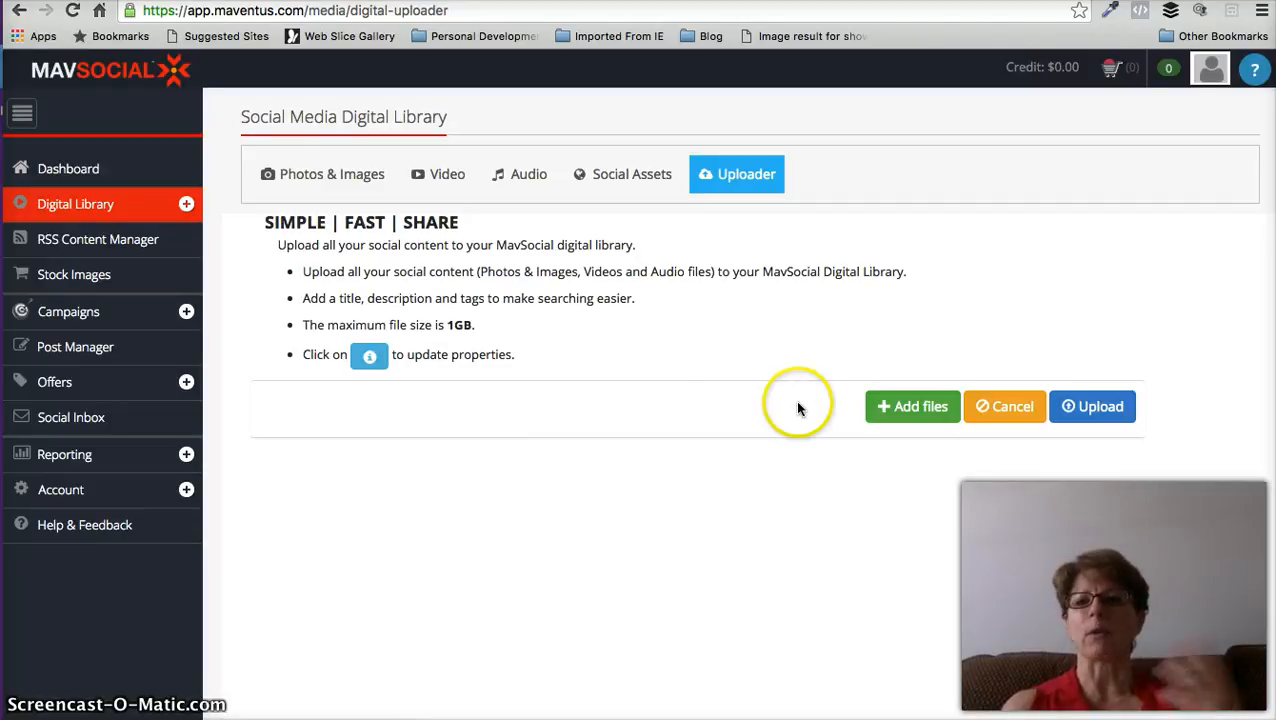
- Upload BB super workout.jpg and IMG_9538.JPG from the Desktop folder to the digital library
{"action": "left_click", "coordinate": [920, 420]}
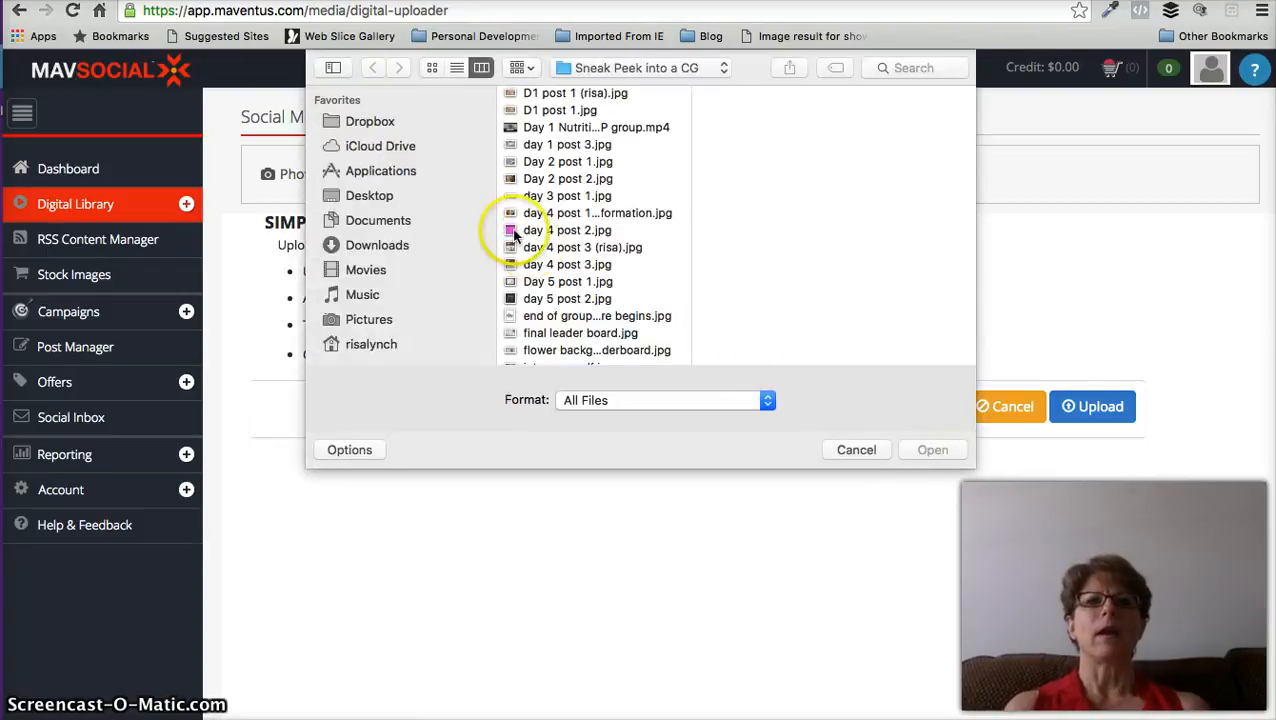
{"action": "left_click", "coordinate": [371, 196]}
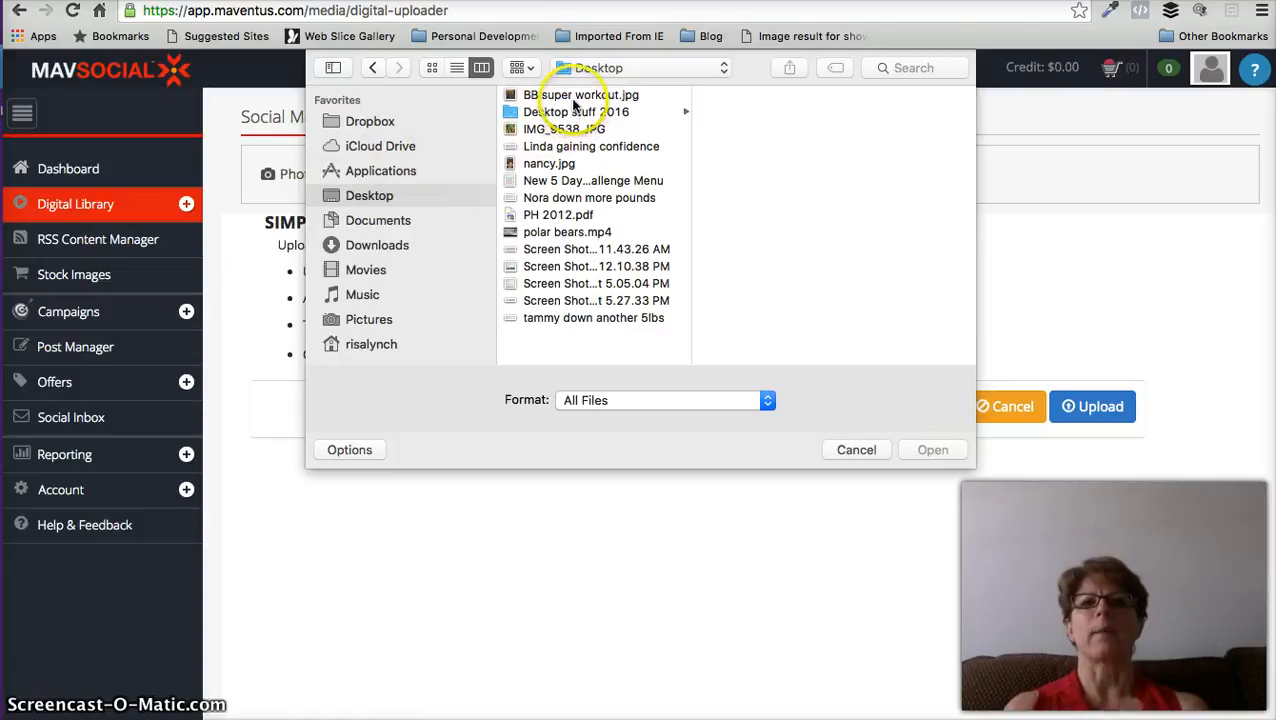
{"action": "left_click", "coordinate": [569, 95]}
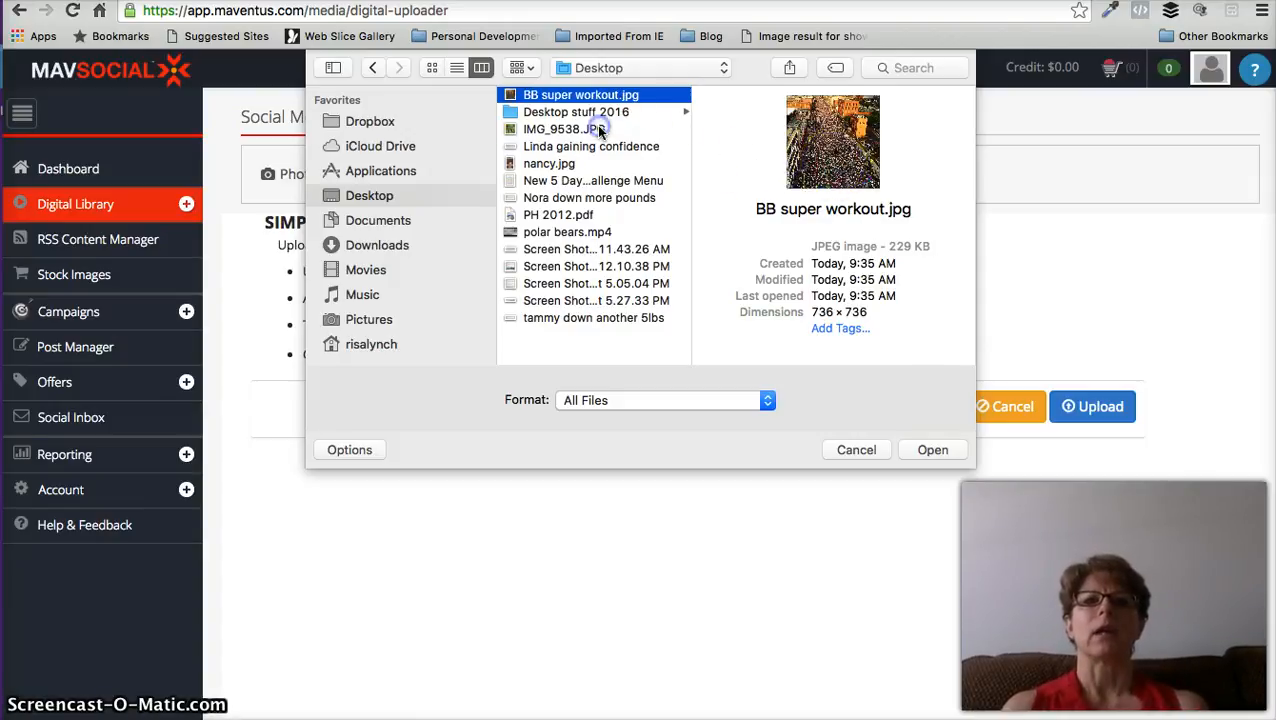
{"action": "left_click", "coordinate": [560, 129]}
{"action": "left_click", "coordinate": [594, 95]}
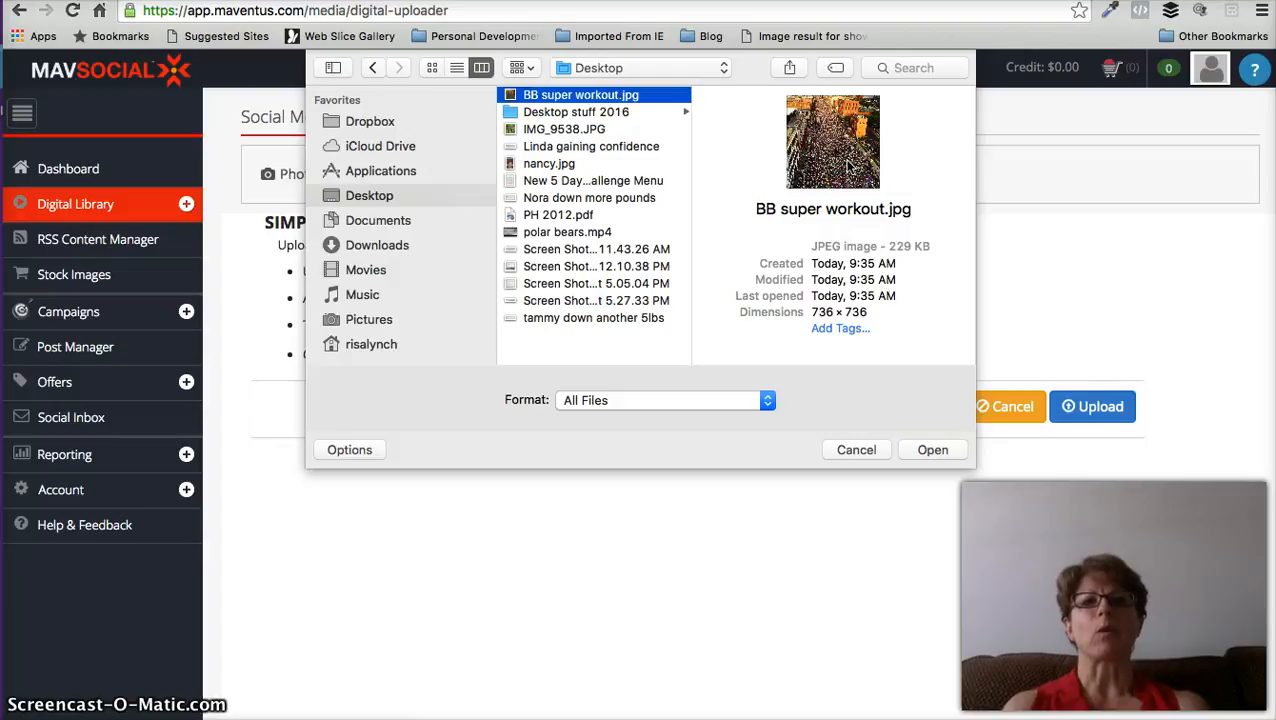
{"action": "left_click", "coordinate": [565, 129], "text": "super"}
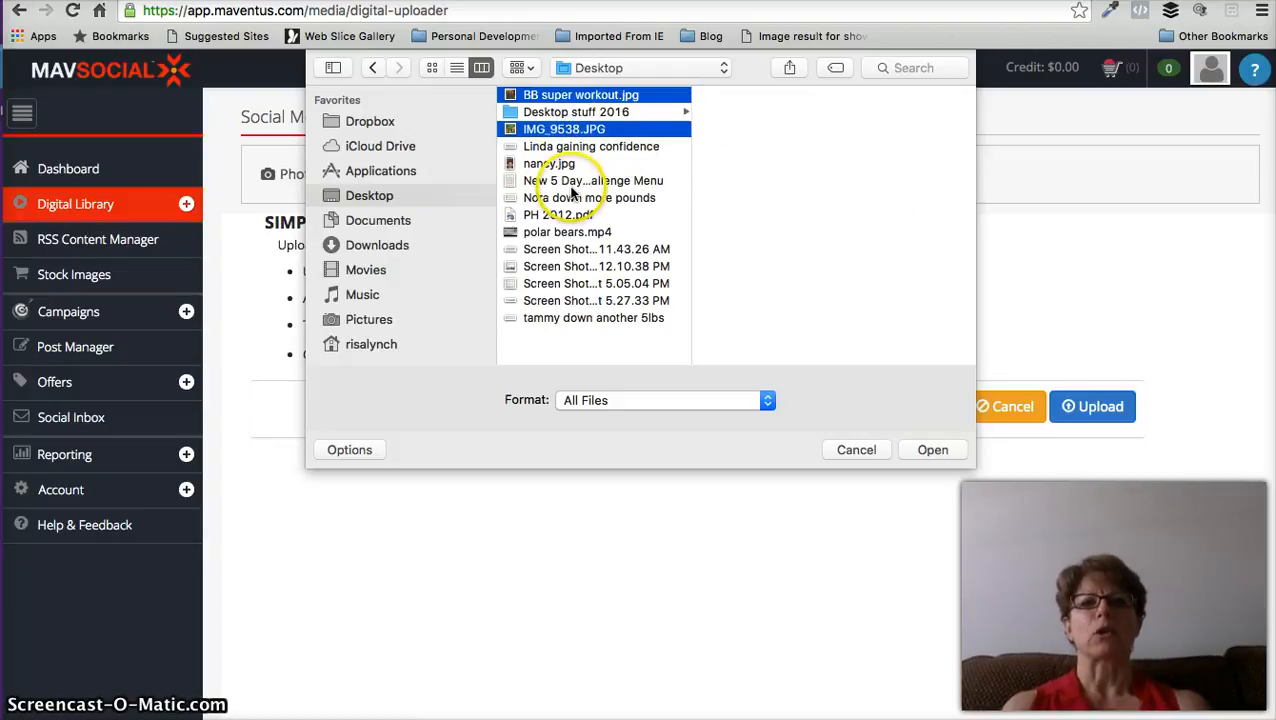
{"action": "left_click", "coordinate": [932, 452]}
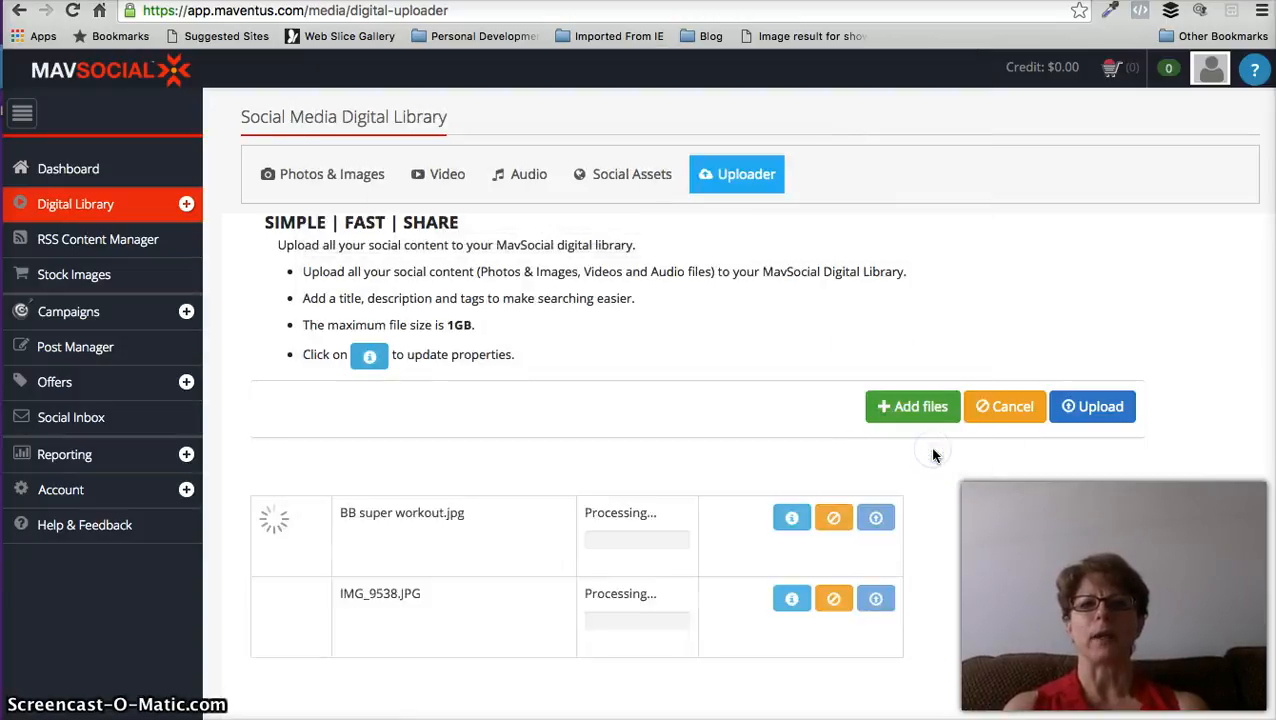
{"action": "left_click", "coordinate": [1107, 416]}
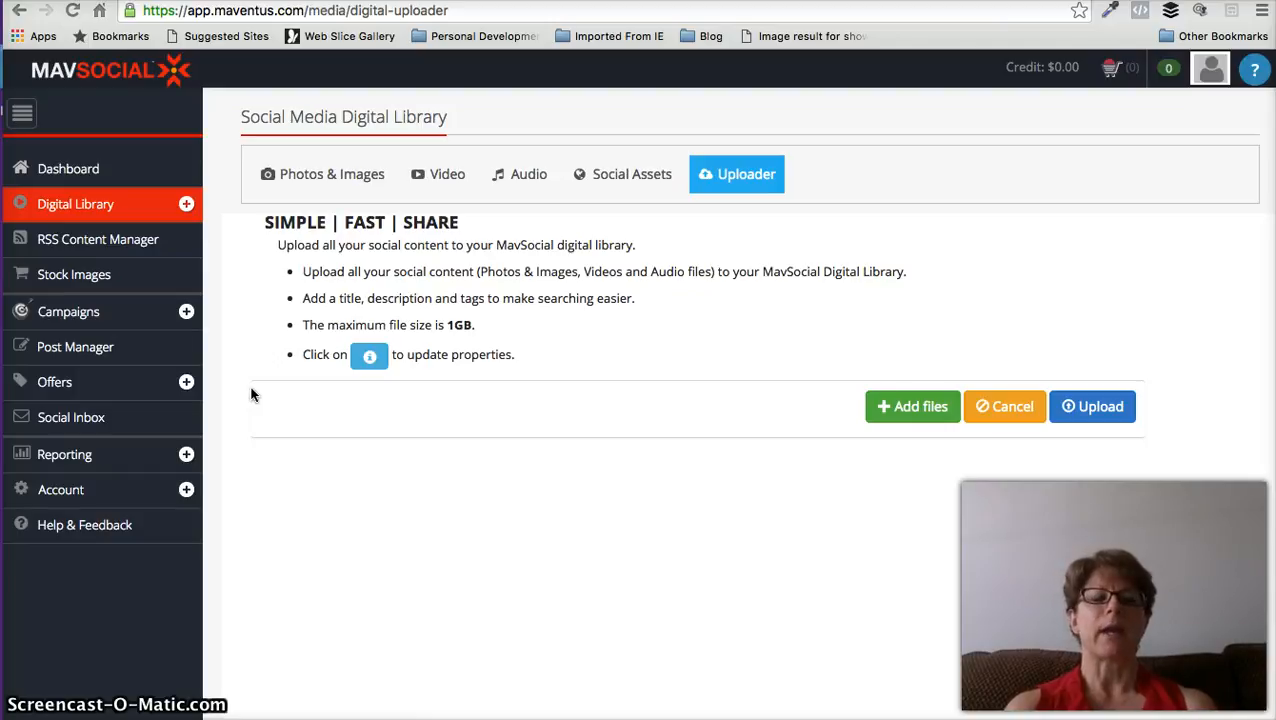
- Open the Post Manager and enlarge the post text box downwards
{"action": "left_click", "coordinate": [90, 347]}
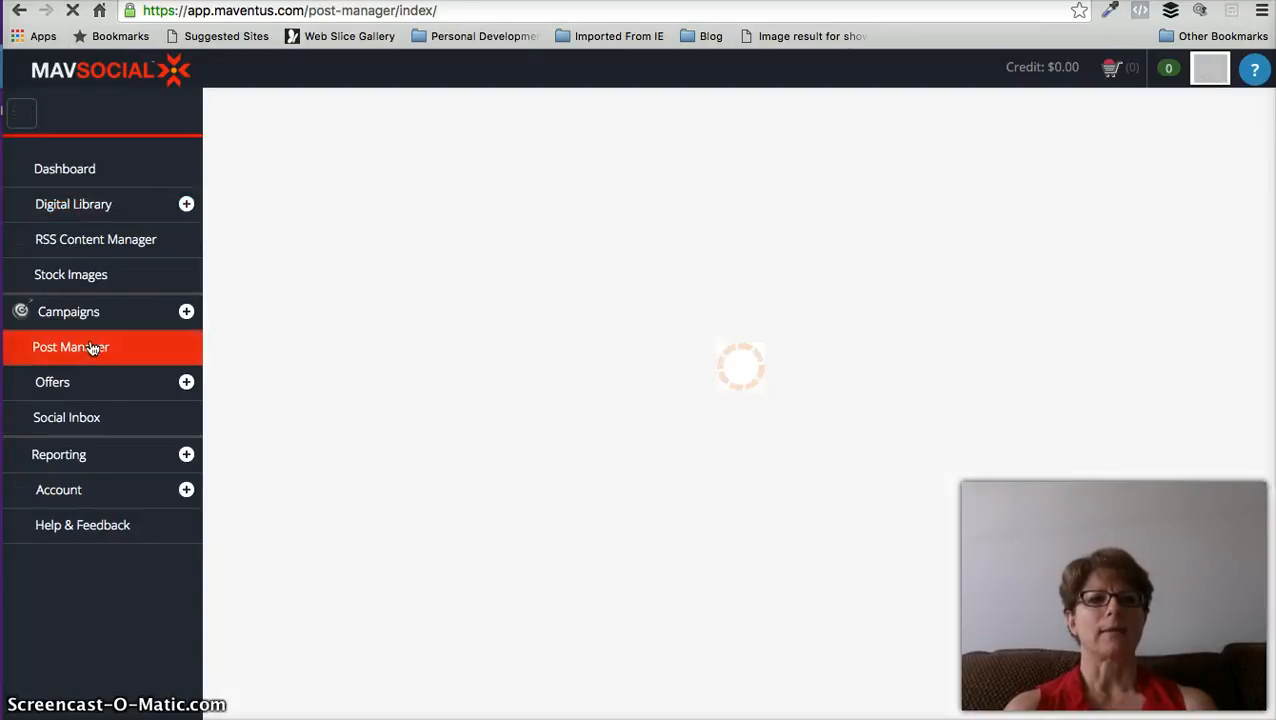
{"action": "left_click", "coordinate": [357, 458]}
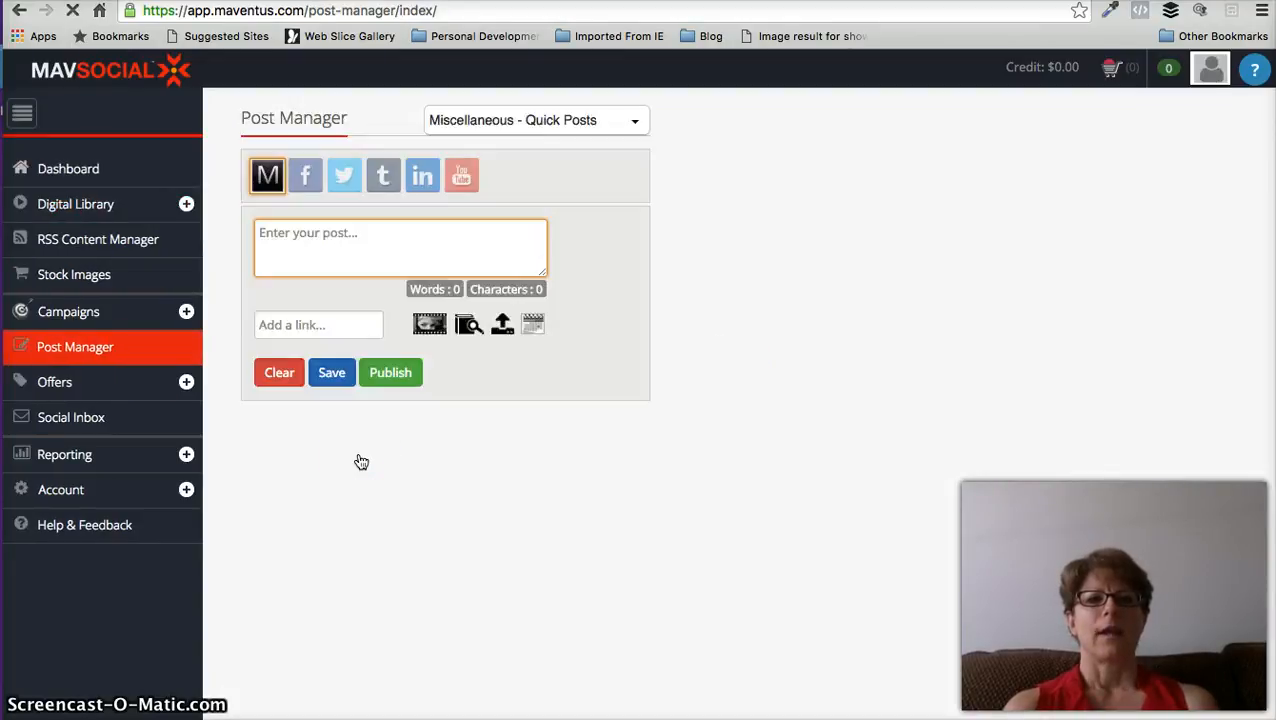
{"action": "left_click", "coordinate": [502, 400]}
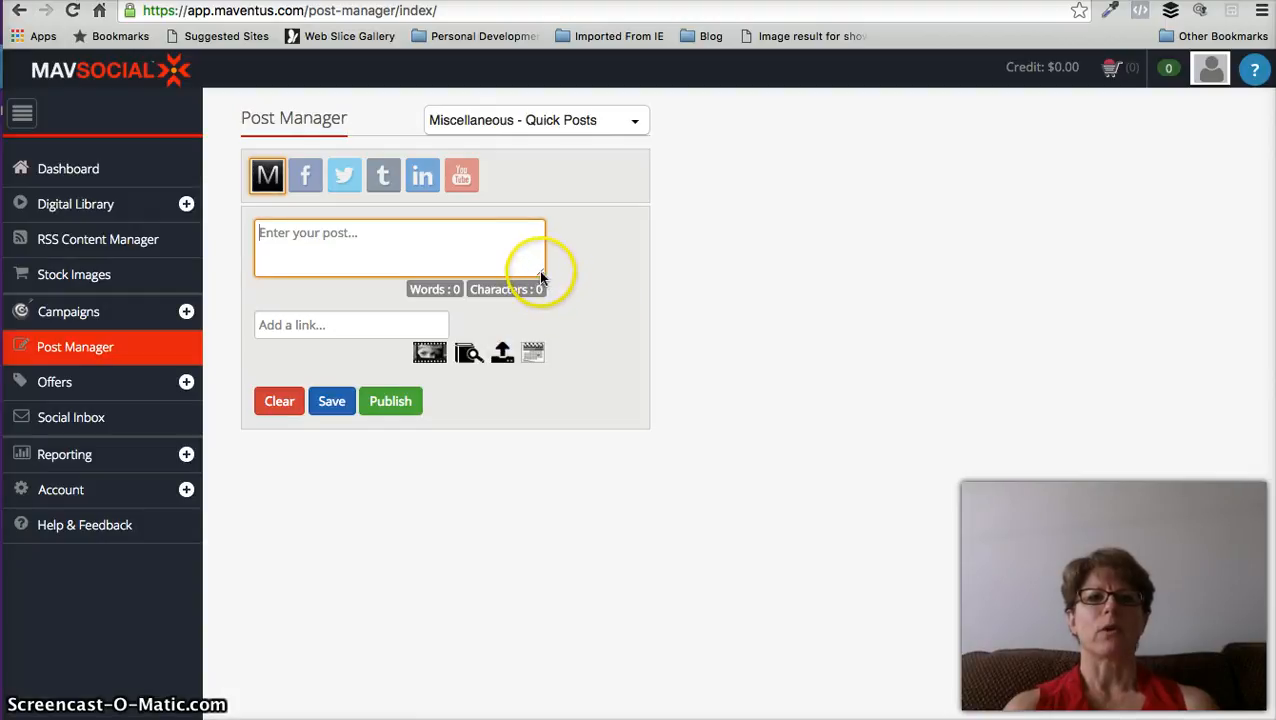
{"action": "left_click_drag", "start_coordinate": [540, 276], "coordinate": [540, 453]}
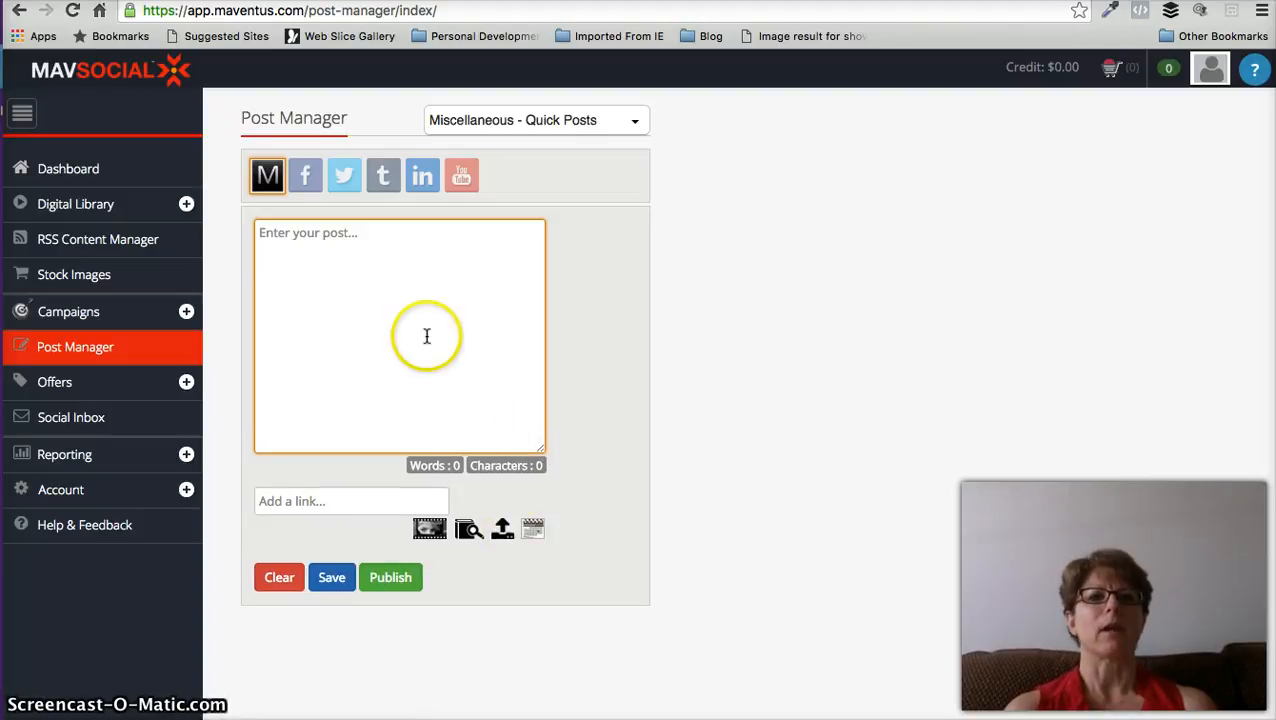
- Review which Facebook profile, groups and pages are selected in the add-account dialog, and close it without submitting
{"action": "left_click", "coordinate": [307, 188]}
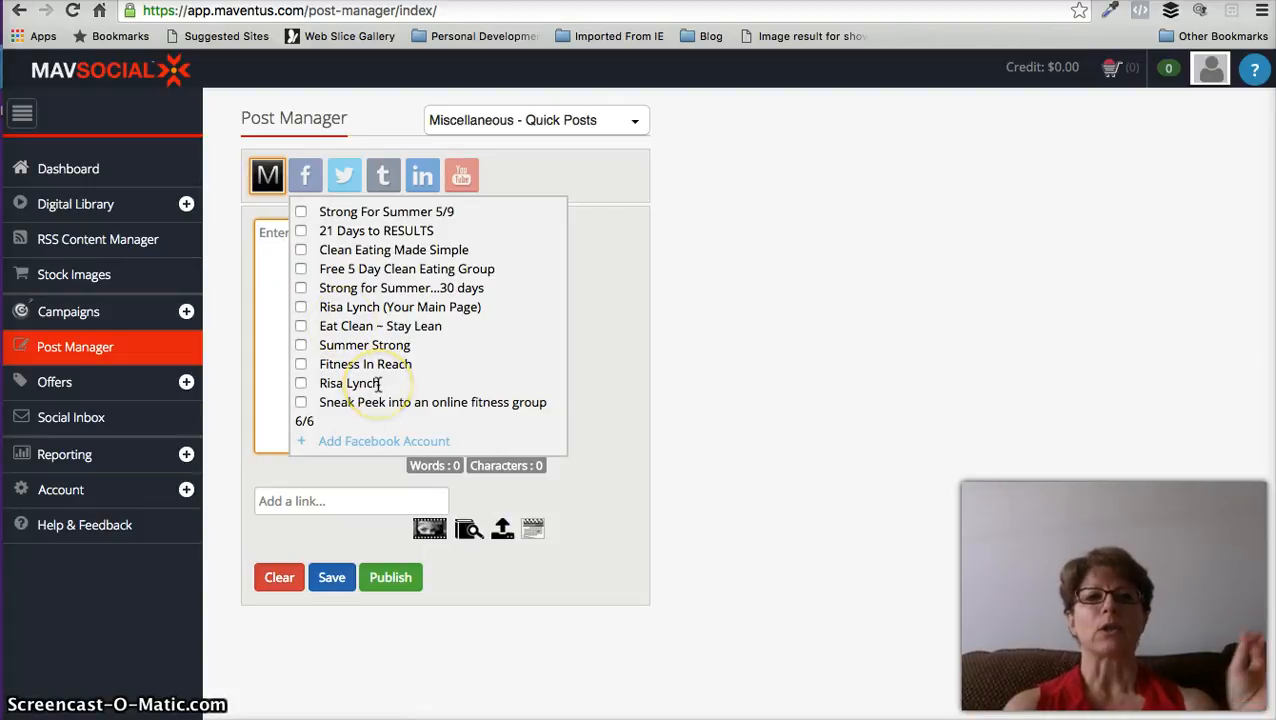
{"action": "left_click", "coordinate": [378, 444]}
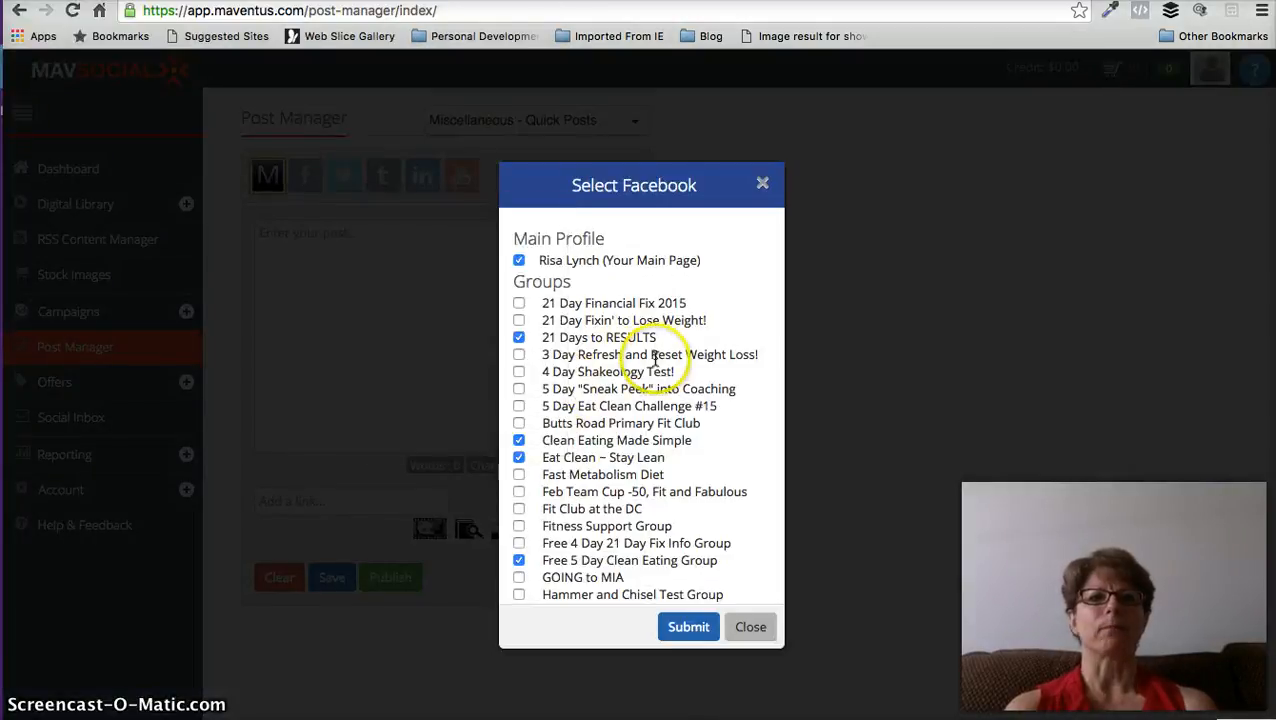
{"action": "scroll", "coordinate": [683, 465], "scroll_direction": "down", "scroll_amount": 2}
{"action": "scroll", "coordinate": [681, 464], "scroll_direction": "down", "scroll_amount": 6}
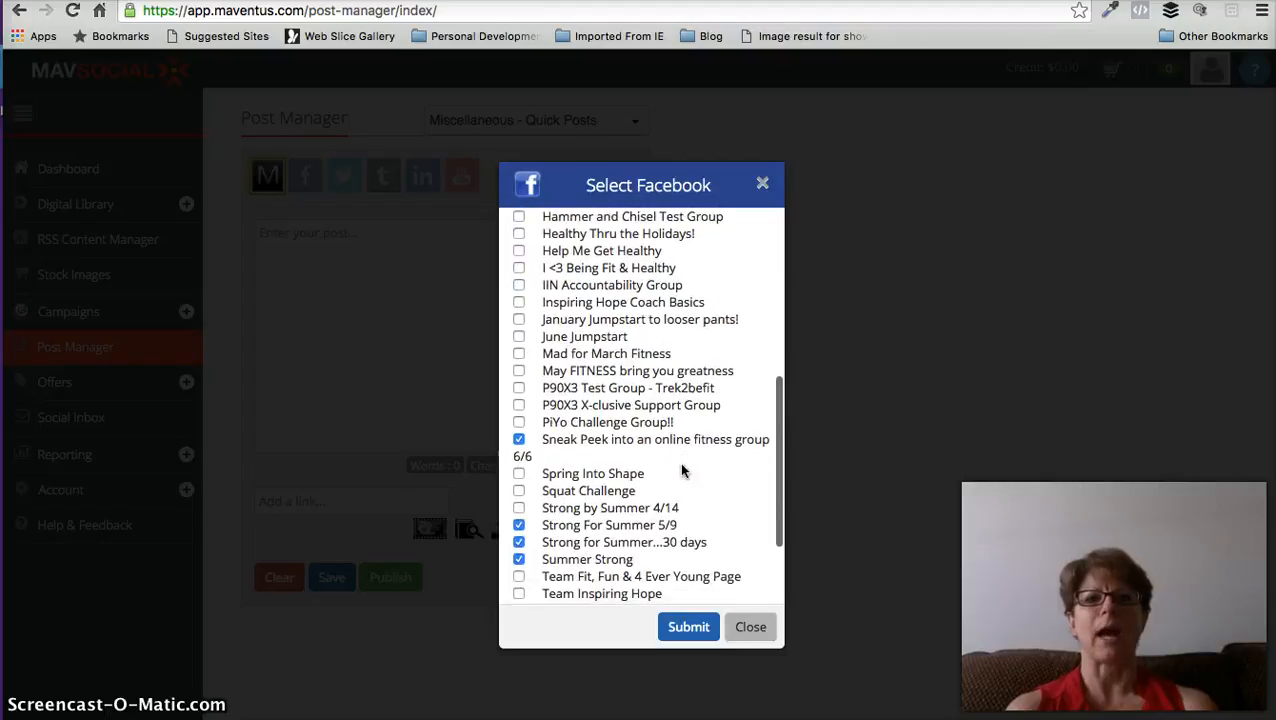
{"action": "scroll", "coordinate": [683, 471], "scroll_direction": "down", "scroll_amount": 3}
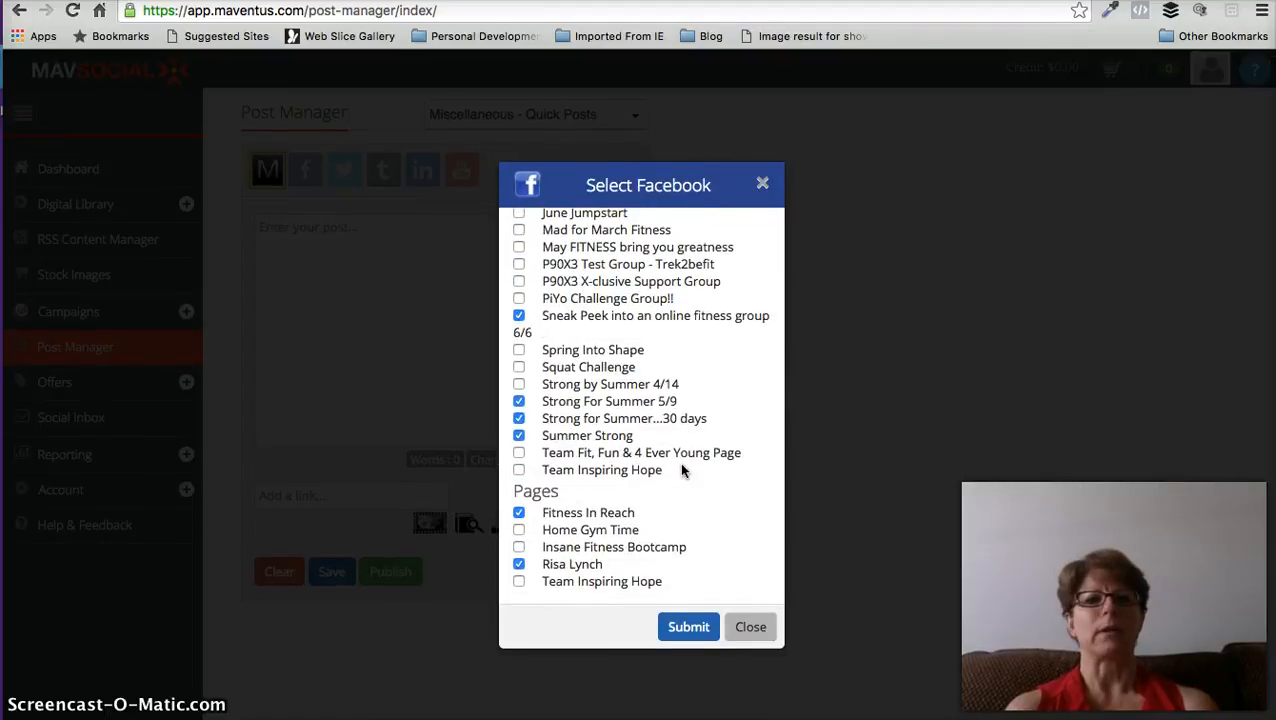
{"action": "scroll", "coordinate": [664, 420], "scroll_direction": "up", "scroll_amount": 3}
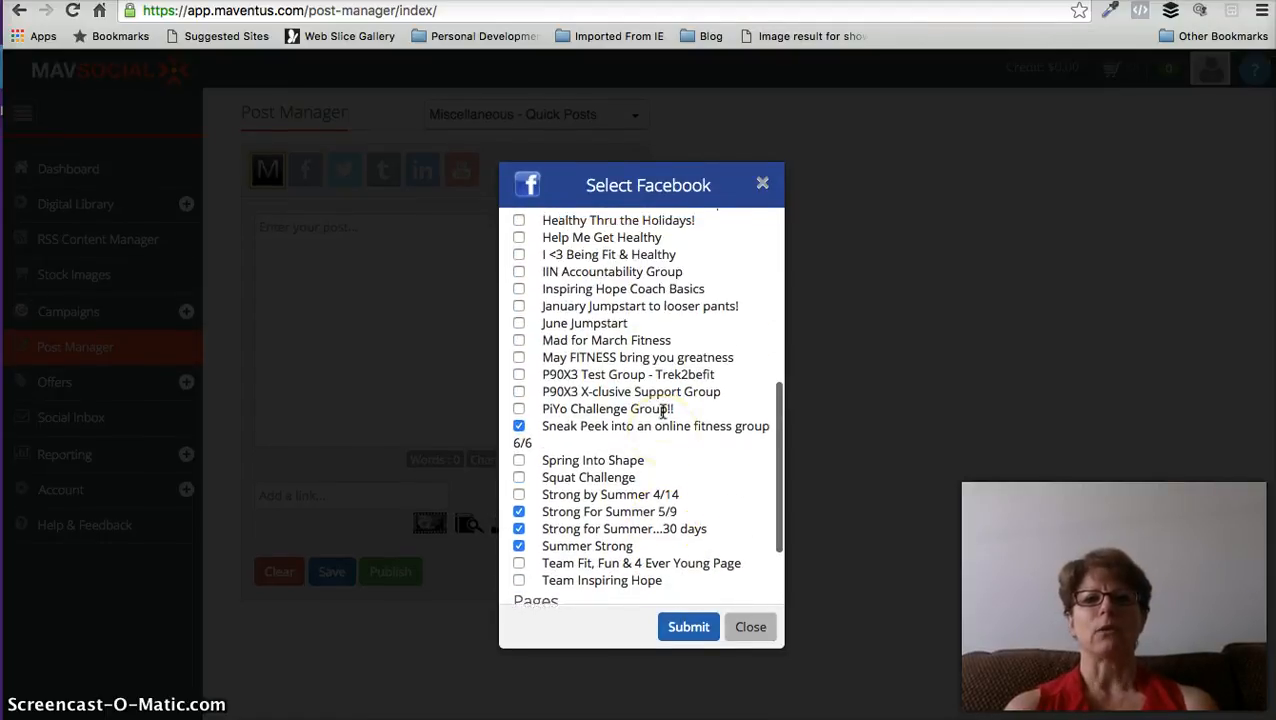
{"action": "scroll", "coordinate": [663, 413], "scroll_direction": "up", "scroll_amount": 3}
{"action": "scroll", "coordinate": [663, 413], "scroll_direction": "up", "scroll_amount": 2}
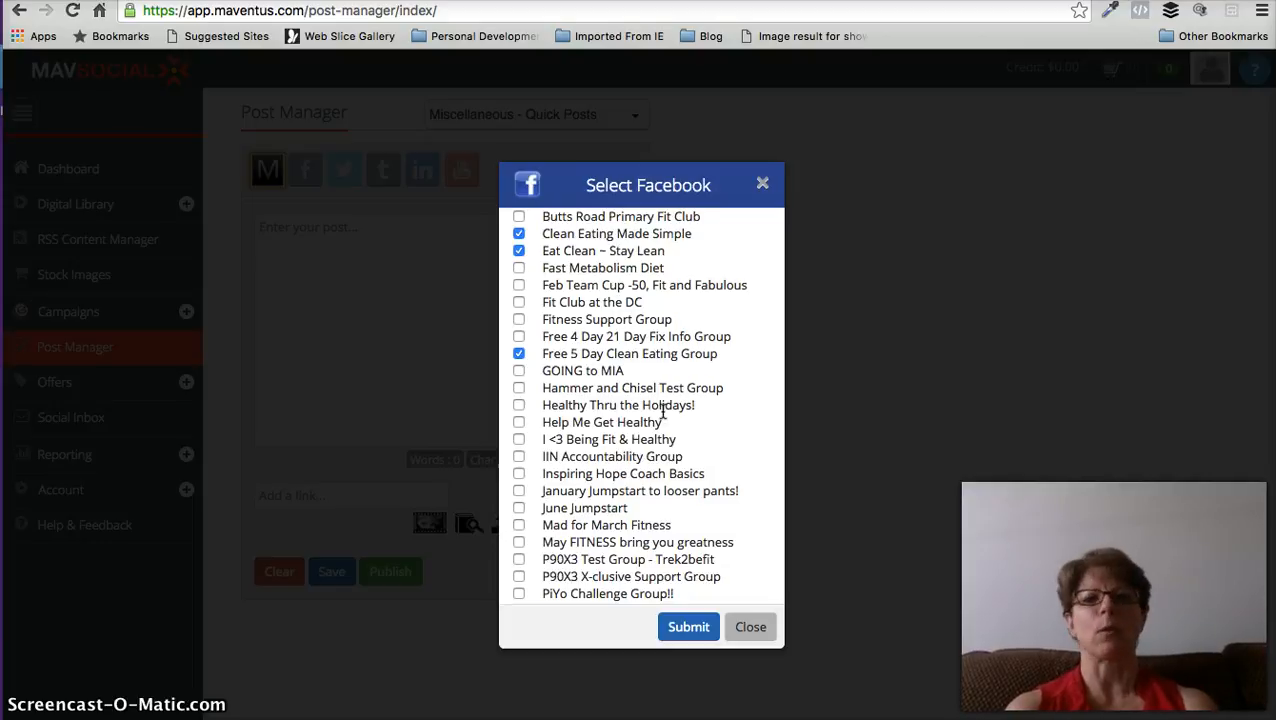
{"action": "scroll", "coordinate": [660, 445], "scroll_direction": "down", "scroll_amount": 1}
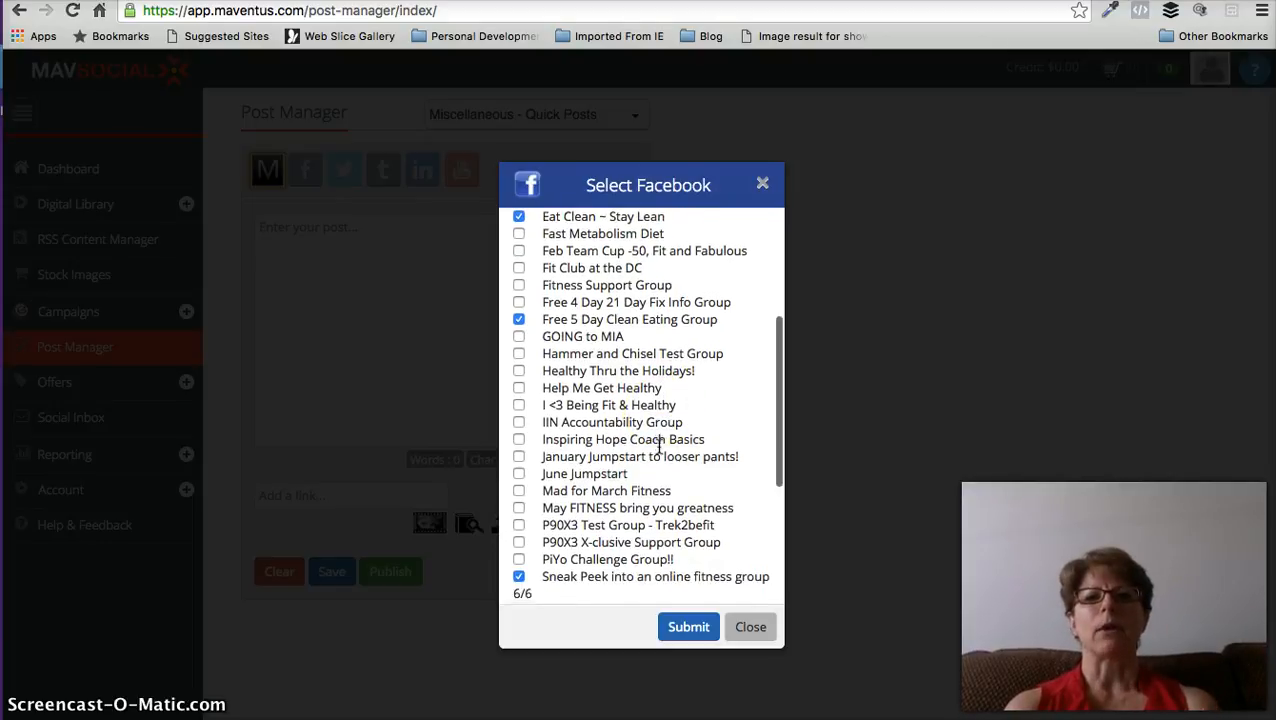
{"action": "scroll", "coordinate": [655, 446], "scroll_direction": "down", "scroll_amount": 5}
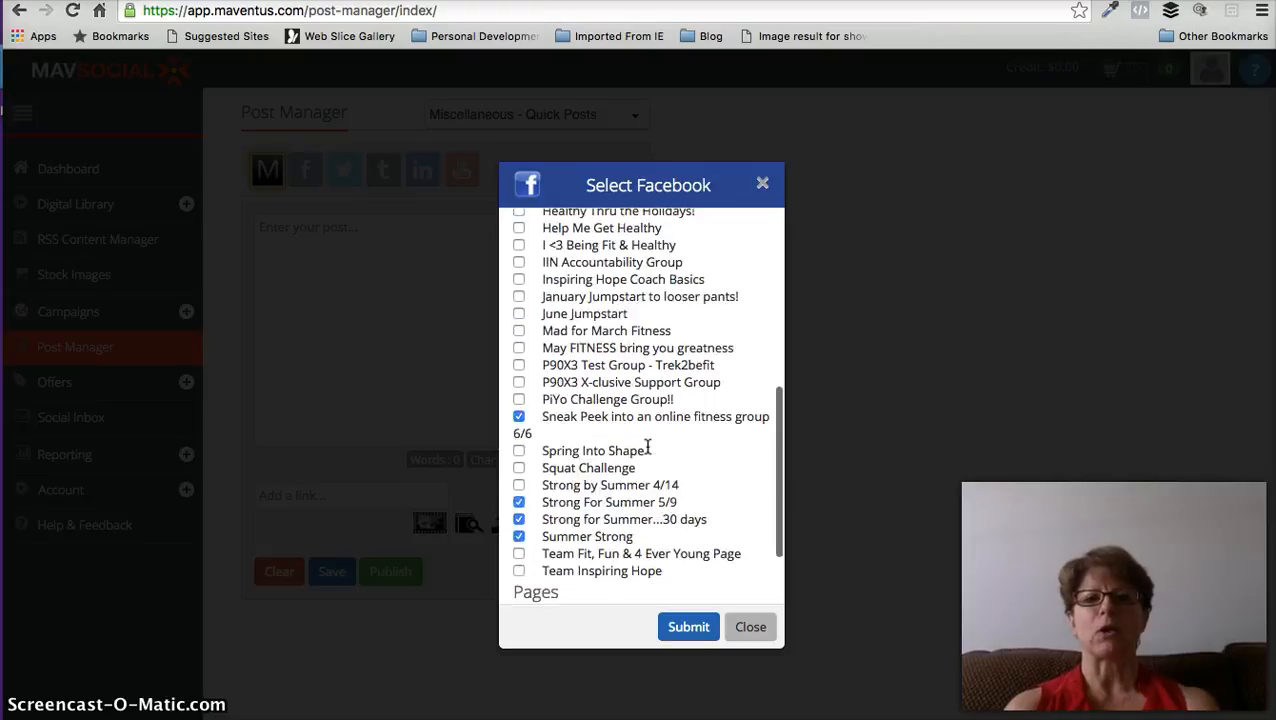
{"action": "scroll", "coordinate": [650, 447], "scroll_direction": "down", "scroll_amount": 3}
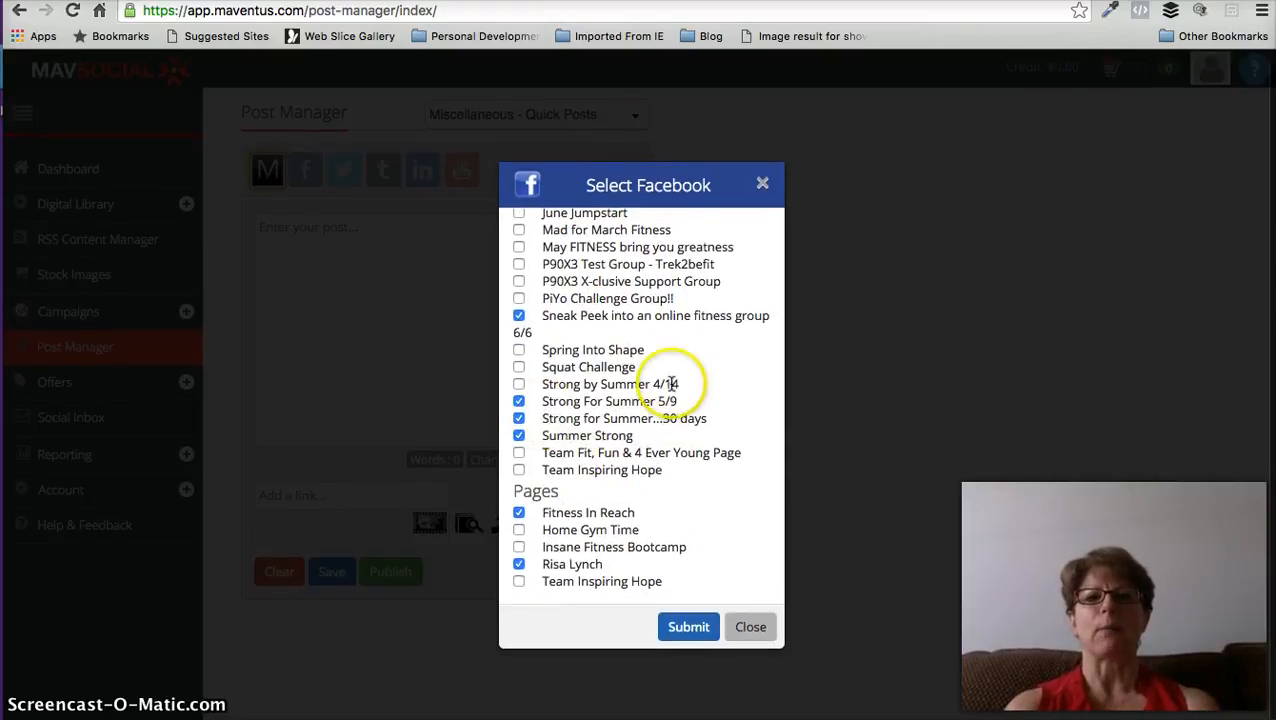
{"action": "left_click", "coordinate": [752, 630]}
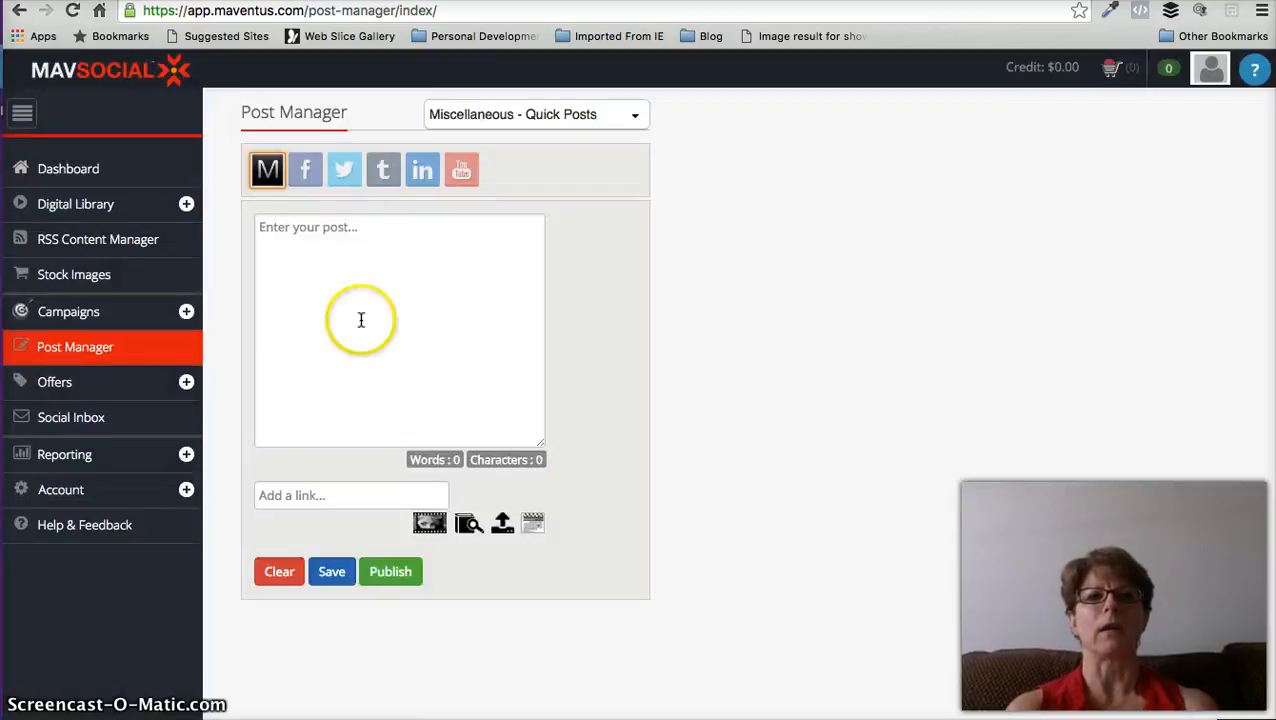
- Select the Facebook group "Sneak Peek into an online fitness group 6/6" as the post's destination
{"action": "left_click", "coordinate": [304, 171]}
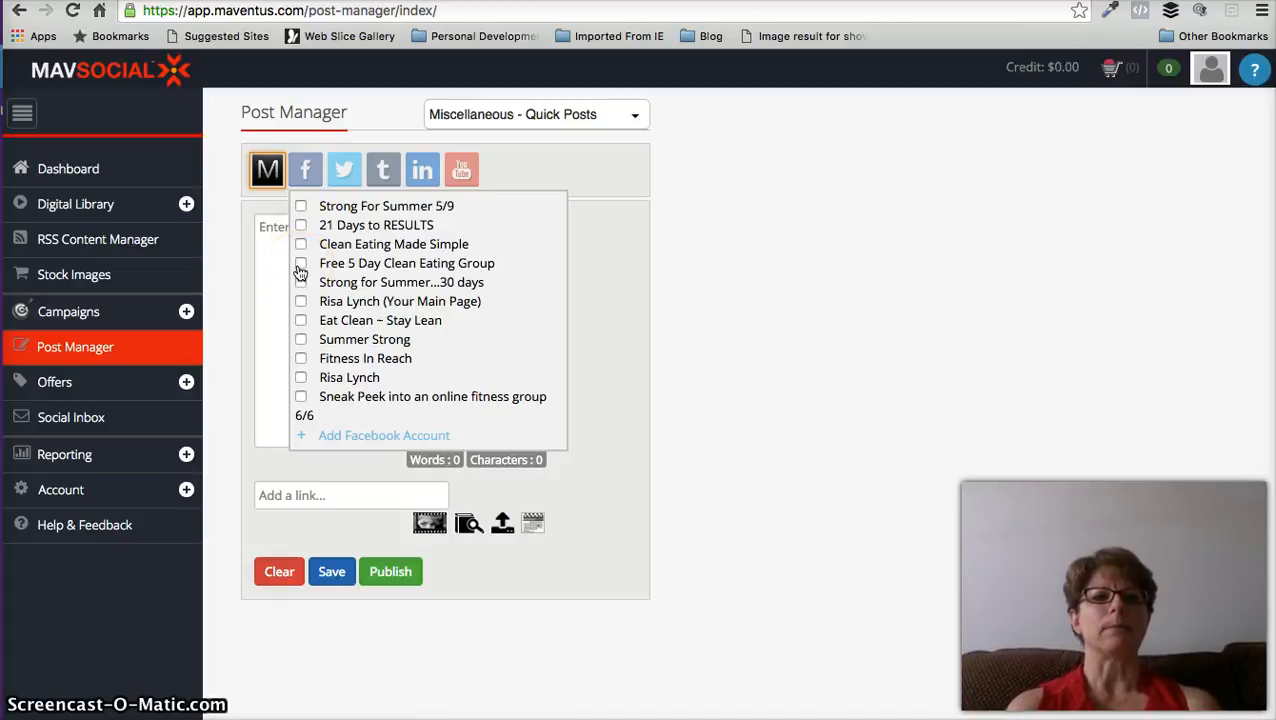
{"action": "left_click", "coordinate": [302, 397]}
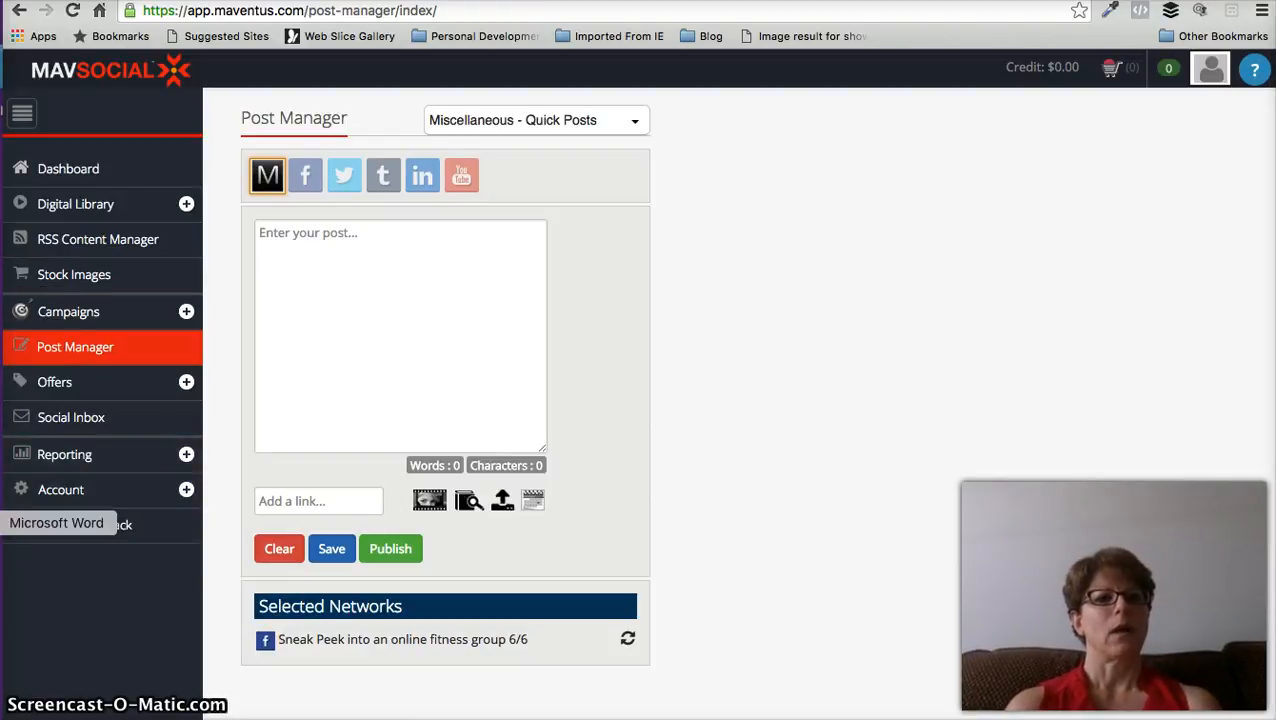
- Copy the "Day 3 last post!" section through its YouTube link from the Microsoft Word document and paste it into the post
{"action": "left_click", "coordinate": [2, 523]}
{"action": "left_click_drag", "start_coordinate": [285, 310], "coordinate": [726, 620]}
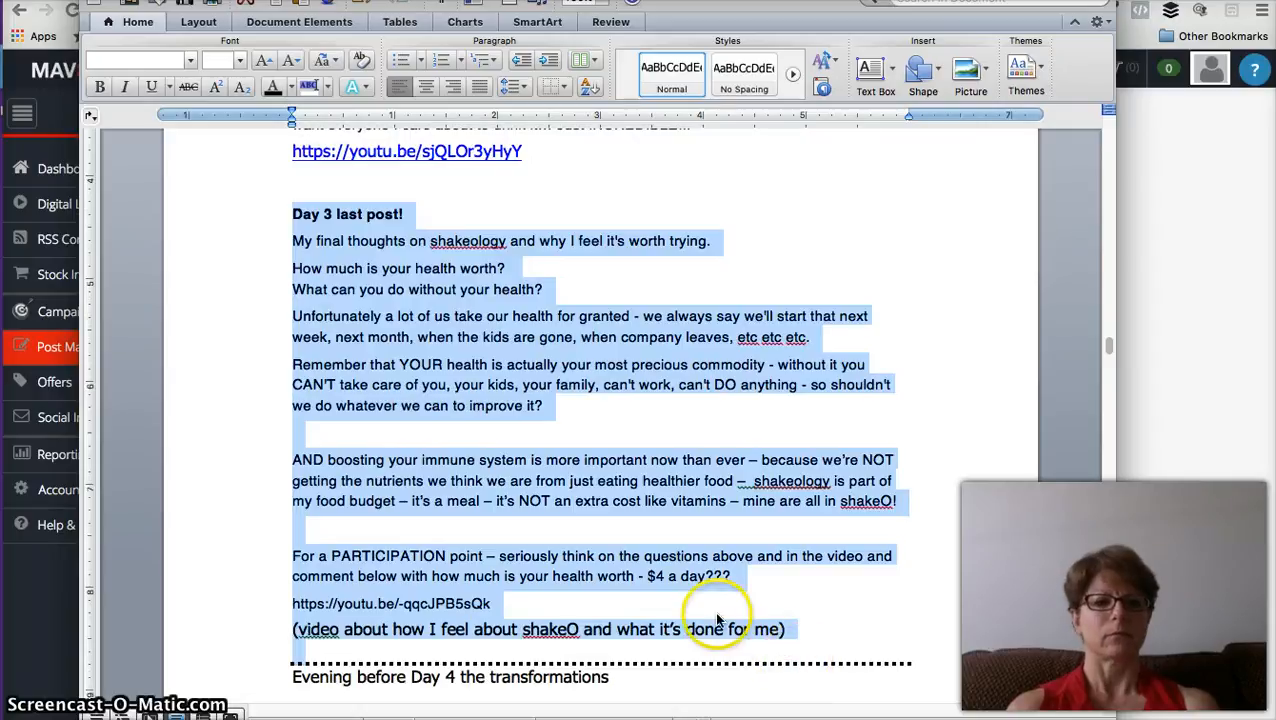
{"action": "left_click_drag", "start_coordinate": [510, 605], "coordinate": [503, 606]}
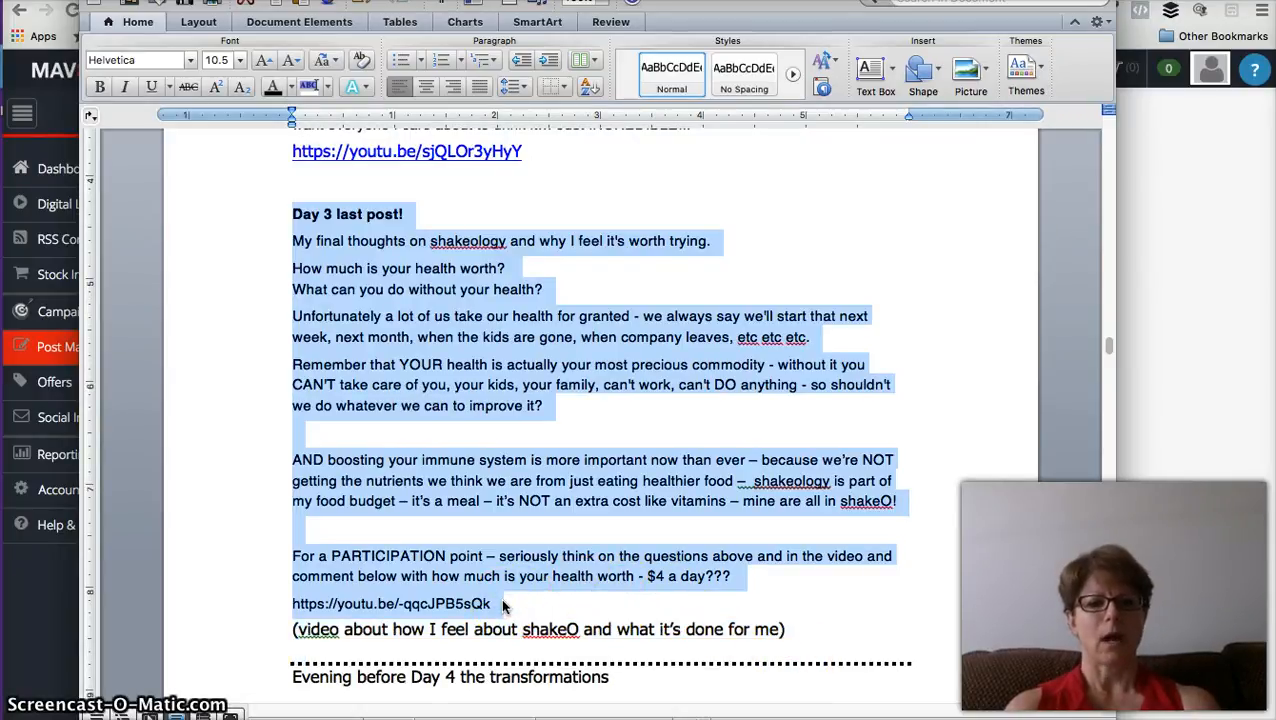
{"action": "left_click", "coordinate": [43, 608]}
{"action": "left_click", "coordinate": [345, 277]}
{"action": "left_click", "coordinate": [289, 240]}
{"action": "key", "text": "super+v"}
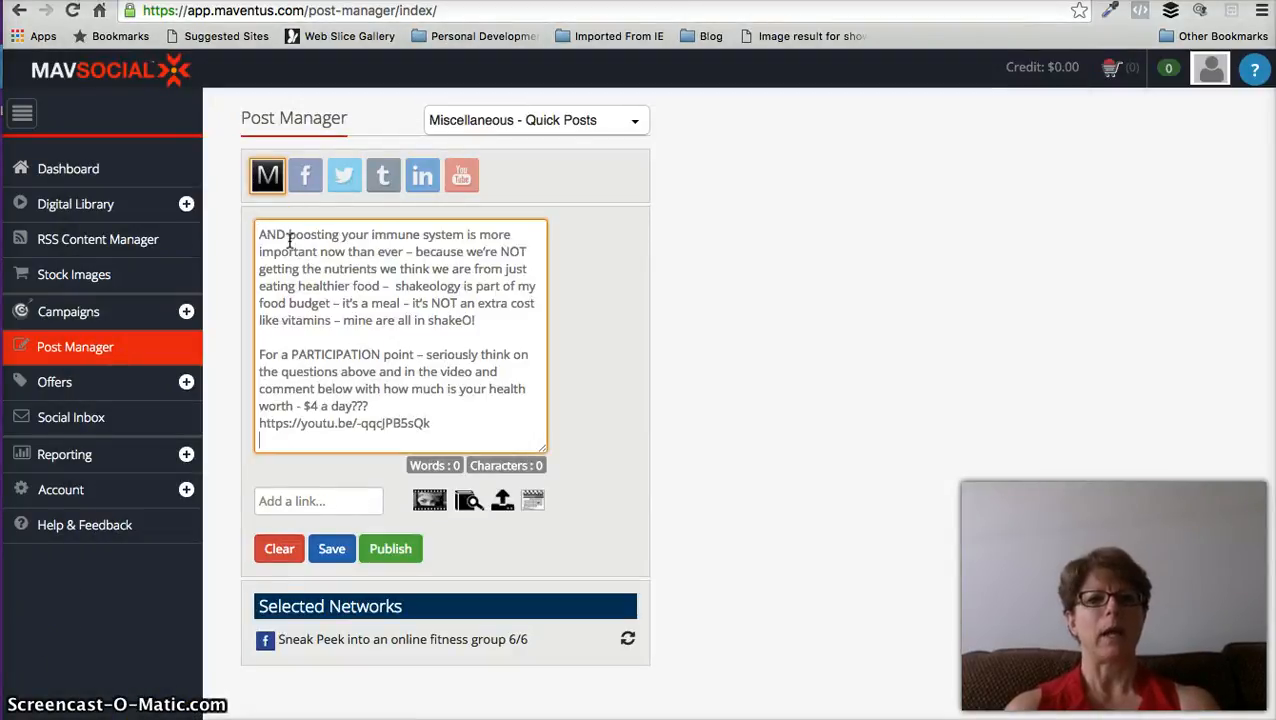
- Insert blank lines after the "Day 3 last post!" heading and after the sentence ending "it's worth trying."
{"action": "scroll", "coordinate": [338, 270], "scroll_direction": "up", "scroll_amount": 10}
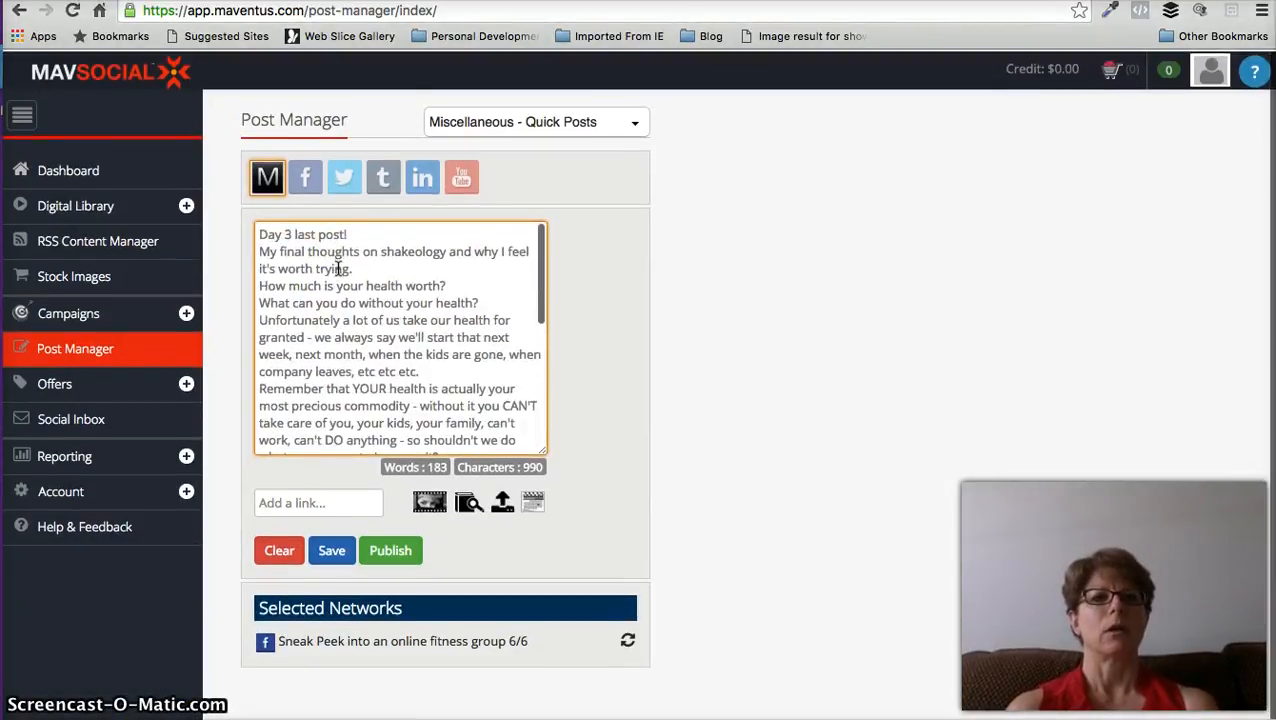
{"action": "left_click", "coordinate": [370, 234]}
{"action": "key", "text": "Return"}
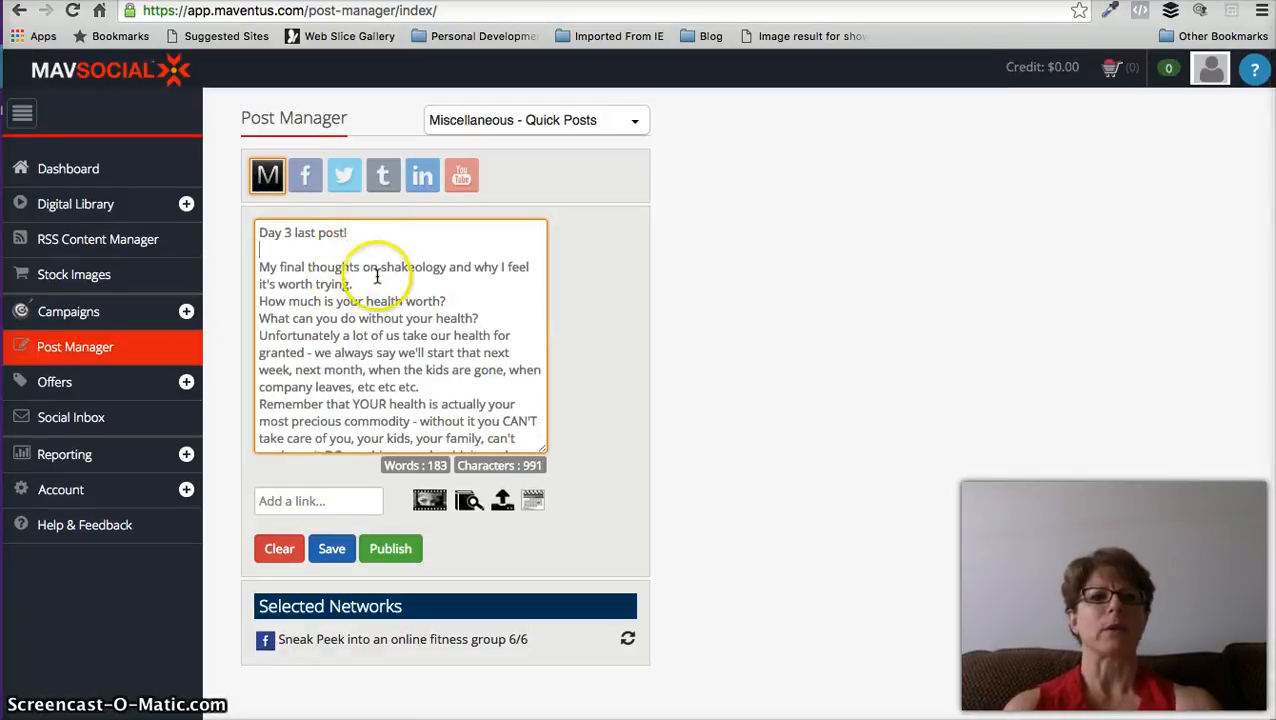
{"action": "left_click", "coordinate": [377, 283]}
{"action": "key", "text": "Return"}
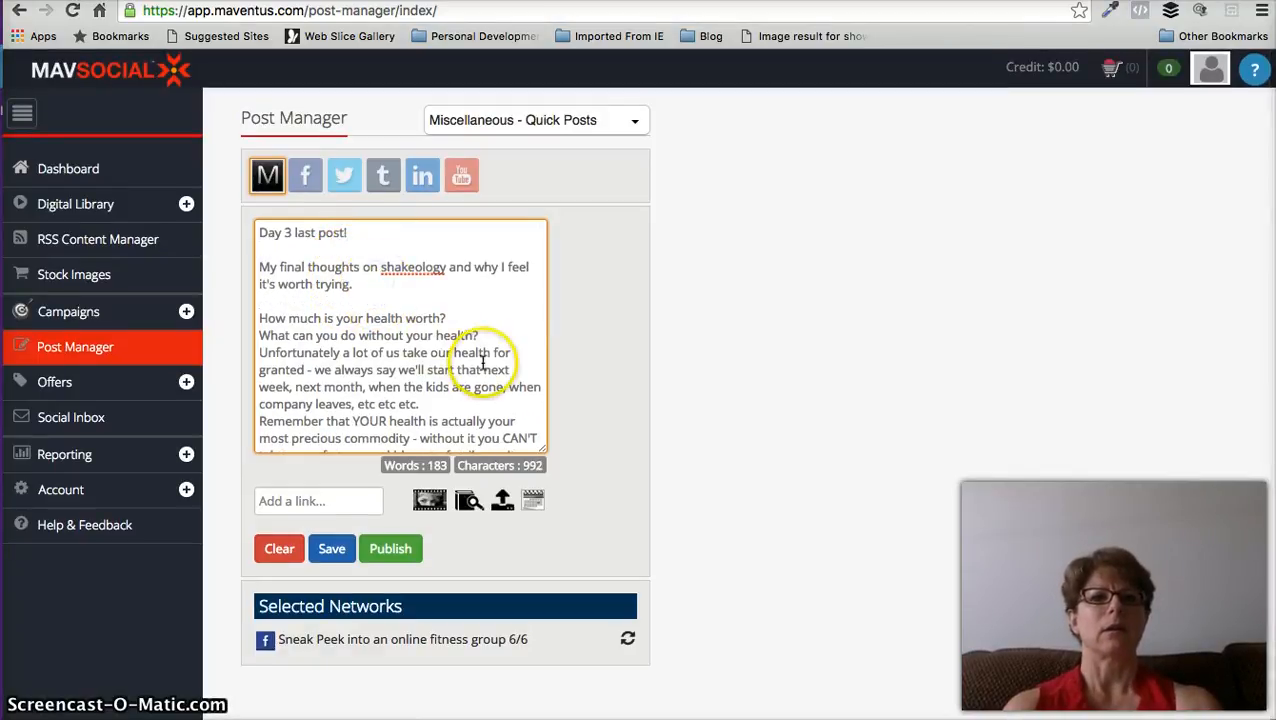
- Insert blank lines after "What can you do without your health?" and after the paragraph ending "etc etc etc."
{"action": "scroll", "coordinate": [485, 362], "scroll_direction": "down", "scroll_amount": 2}
{"action": "left_click", "coordinate": [487, 312]}
{"action": "key", "text": "Return"}
{"action": "left_click", "coordinate": [440, 396]}
{"action": "key", "text": "Return"}
- Insert a blank line between the PARTICIPATION point paragraph and the YouTube link at the post's end
{"action": "scroll", "coordinate": [440, 390], "scroll_direction": "down", "scroll_amount": 2}
{"action": "scroll", "coordinate": [443, 390], "scroll_direction": "down", "scroll_amount": 2}
{"action": "left_click", "coordinate": [452, 390]}
{"action": "scroll", "coordinate": [452, 390], "scroll_direction": "down", "scroll_amount": 3}
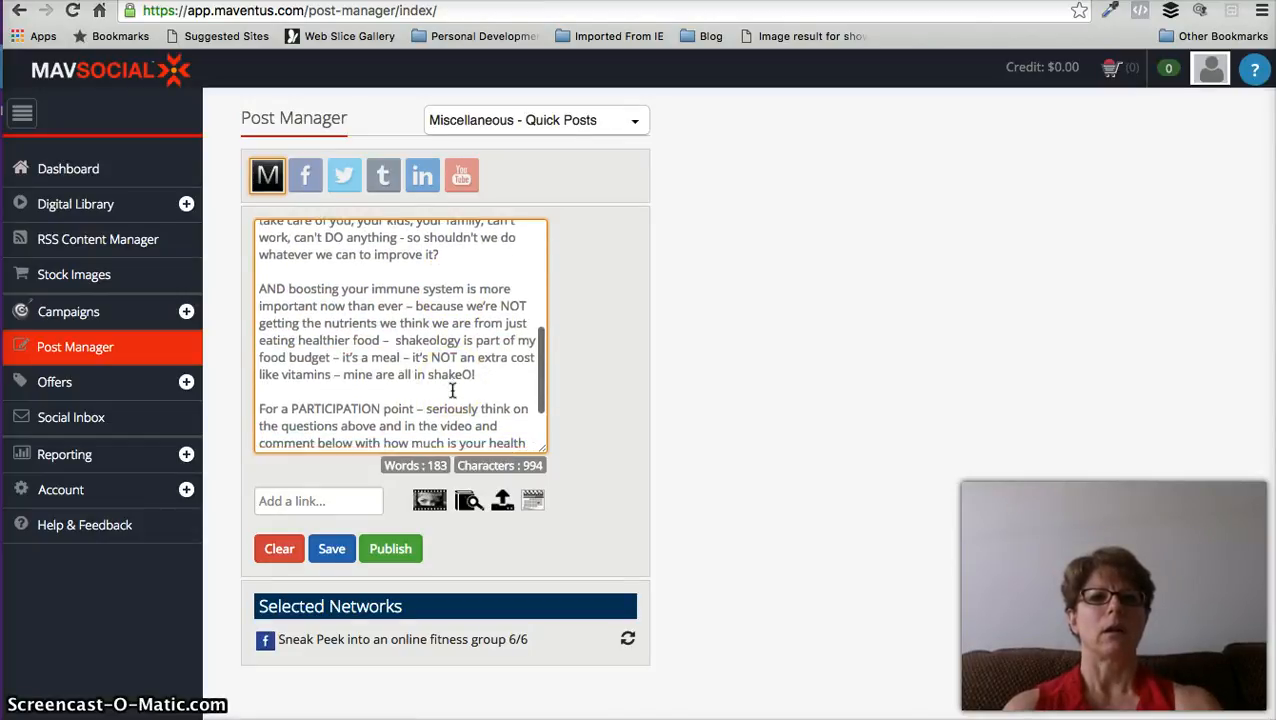
{"action": "scroll", "coordinate": [452, 390], "scroll_direction": "down", "scroll_amount": 3}
{"action": "left_click", "coordinate": [370, 400]}
{"action": "key", "text": "Return"}
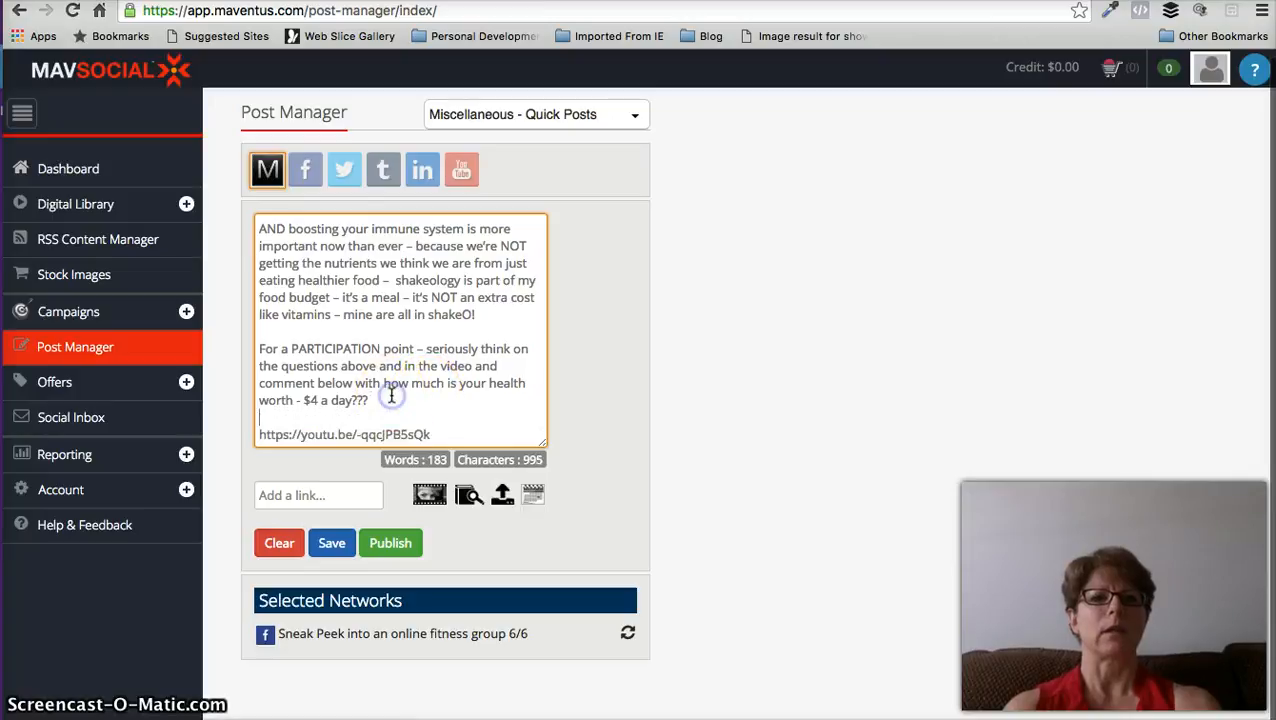
- Load the preview of the "Day 3 last post!" for the Sneak Peek Facebook group and review its text, spacing and attached video
{"action": "scroll", "coordinate": [447, 419], "scroll_direction": "down", "scroll_amount": 1}
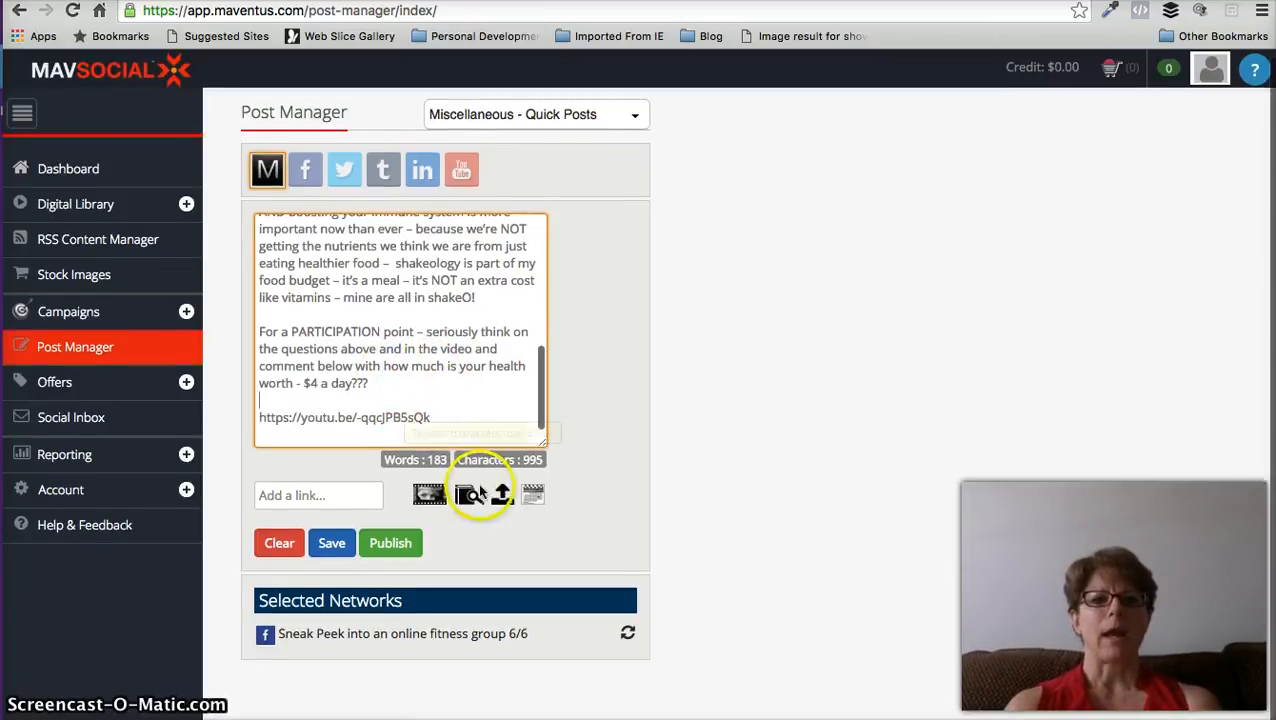
{"action": "left_click", "coordinate": [629, 637]}
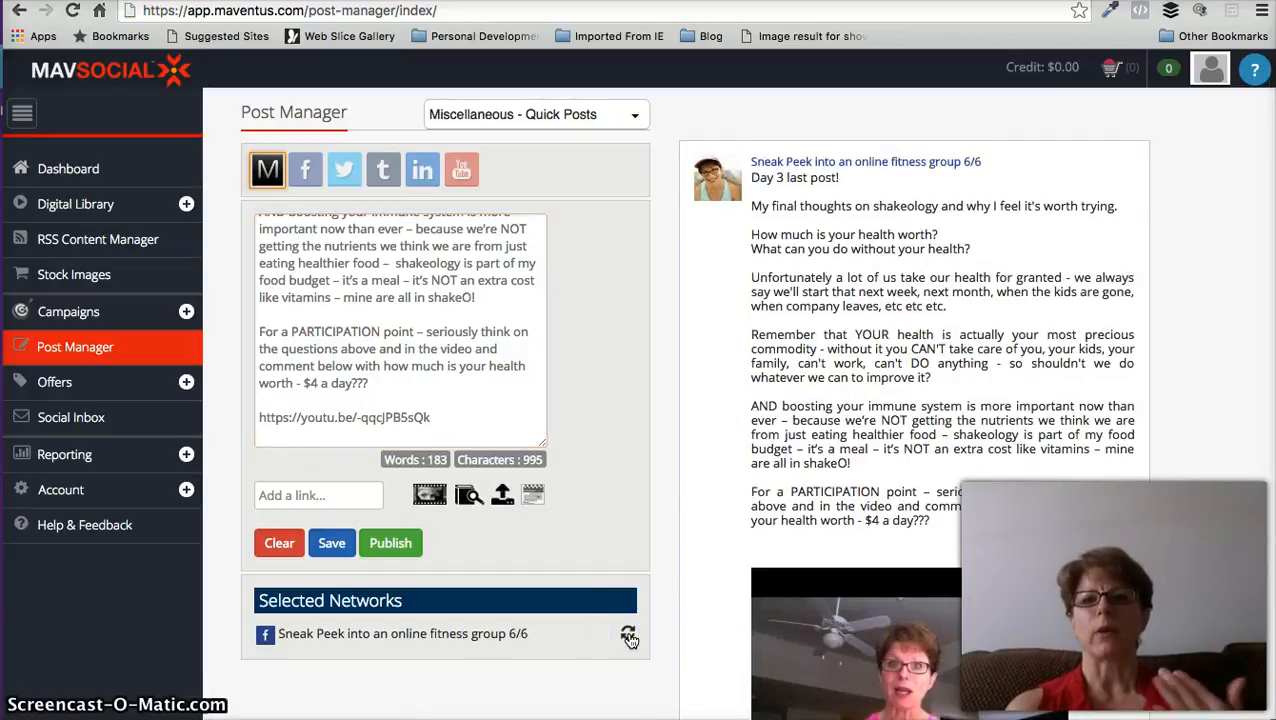
{"action": "scroll", "coordinate": [710, 511], "scroll_direction": "down", "scroll_amount": 2}
{"action": "scroll", "coordinate": [723, 512], "scroll_direction": "up", "scroll_amount": 2}
{"action": "left_click", "coordinate": [430, 423]}
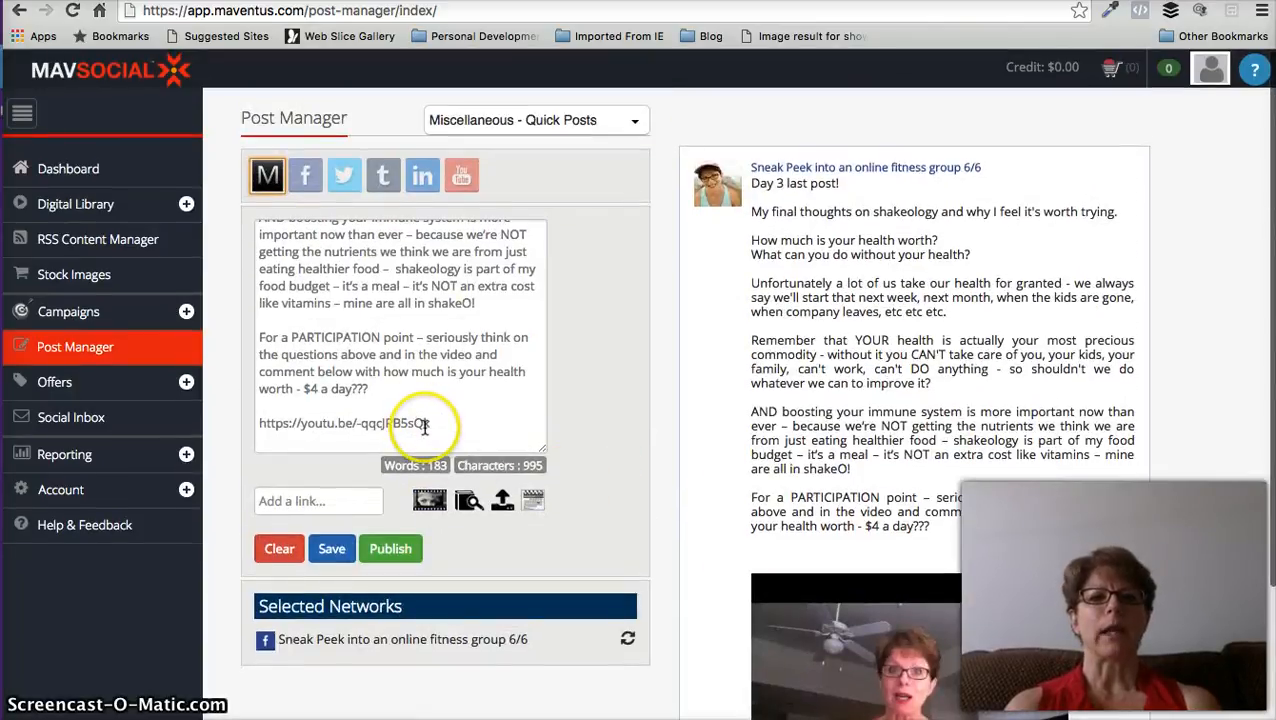
{"action": "left_click", "coordinate": [335, 503]}
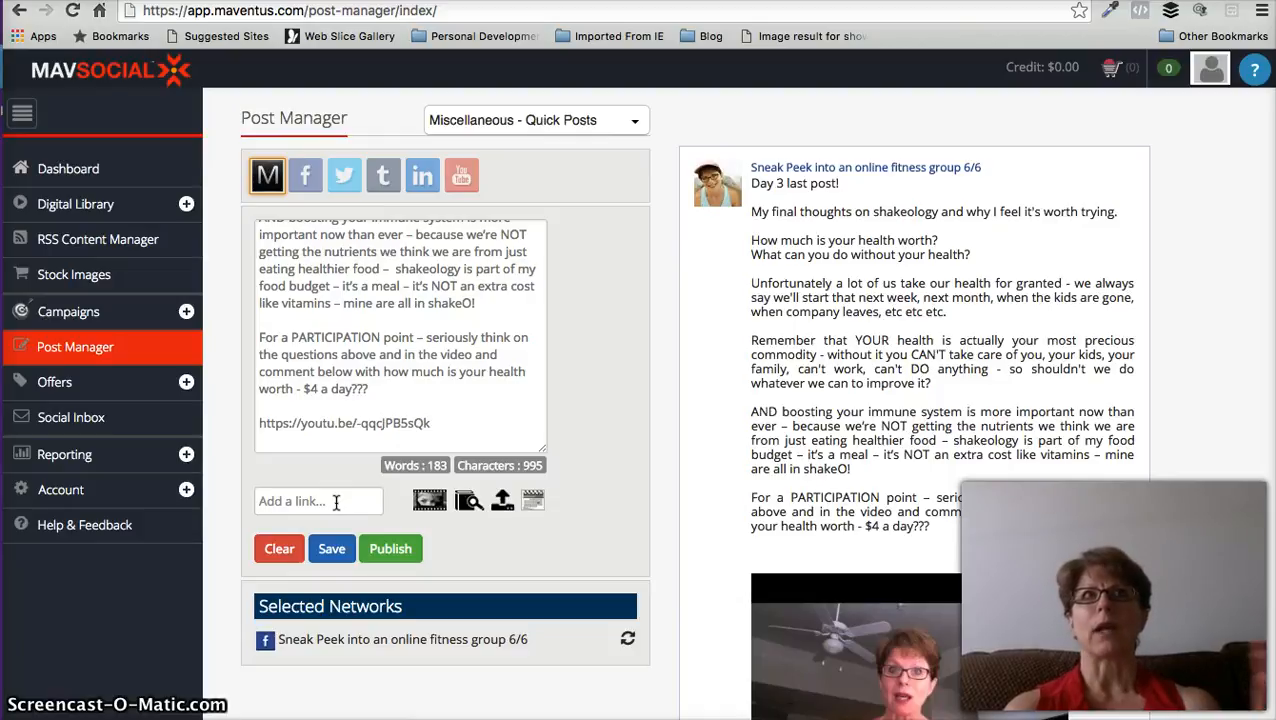
{"action": "left_click", "coordinate": [330, 502]}
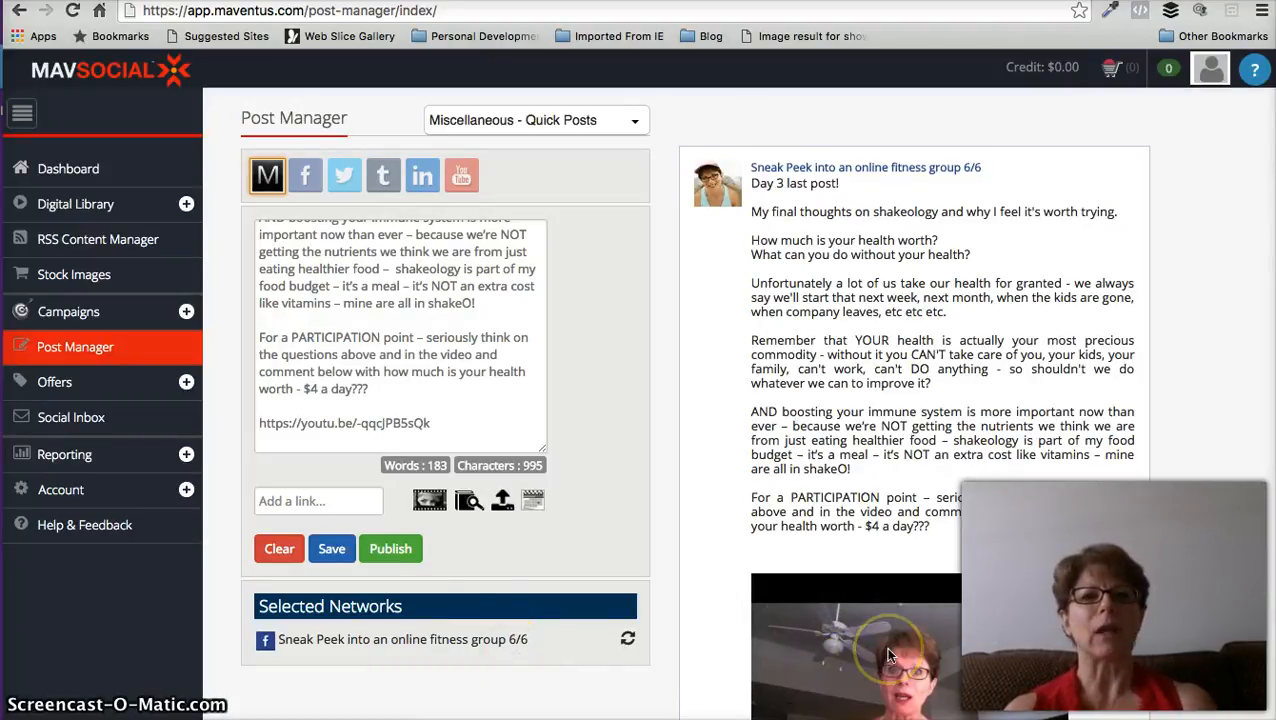
{"action": "scroll", "coordinate": [885, 646], "scroll_direction": "down", "scroll_amount": 3}
{"action": "left_click", "coordinate": [924, 505]}
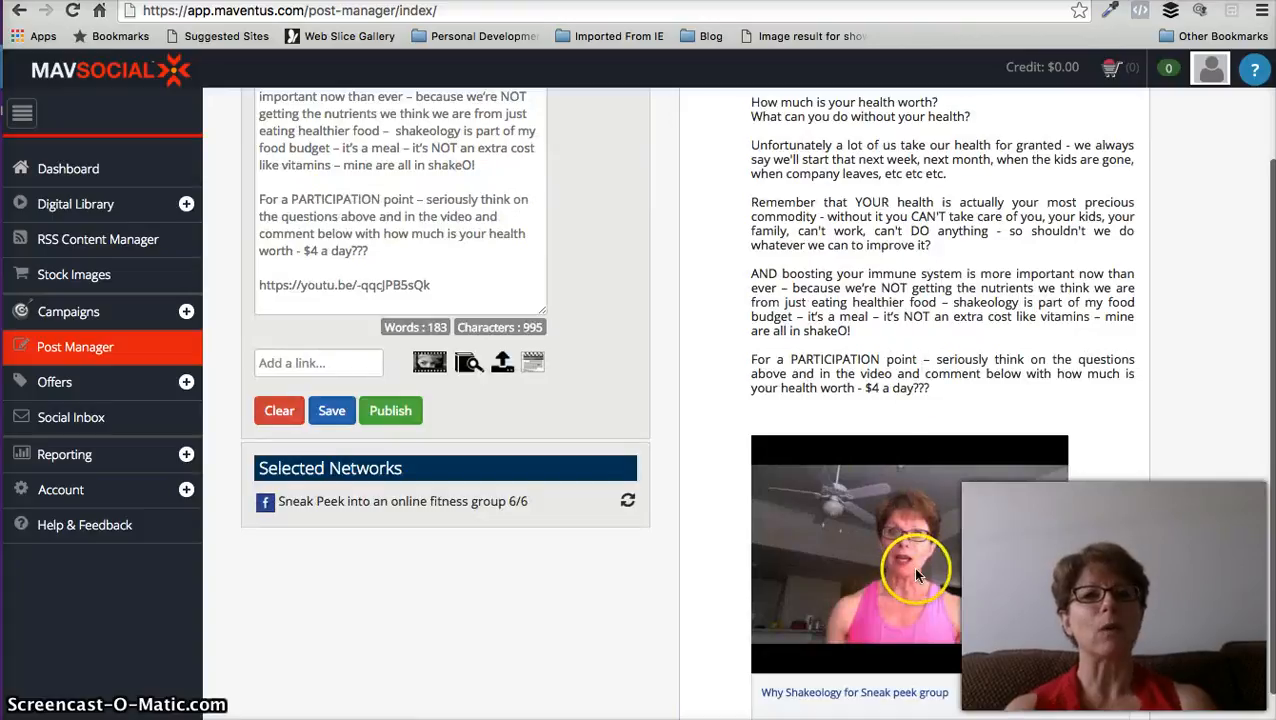
{"action": "scroll", "coordinate": [874, 416], "scroll_direction": "up", "scroll_amount": 3}
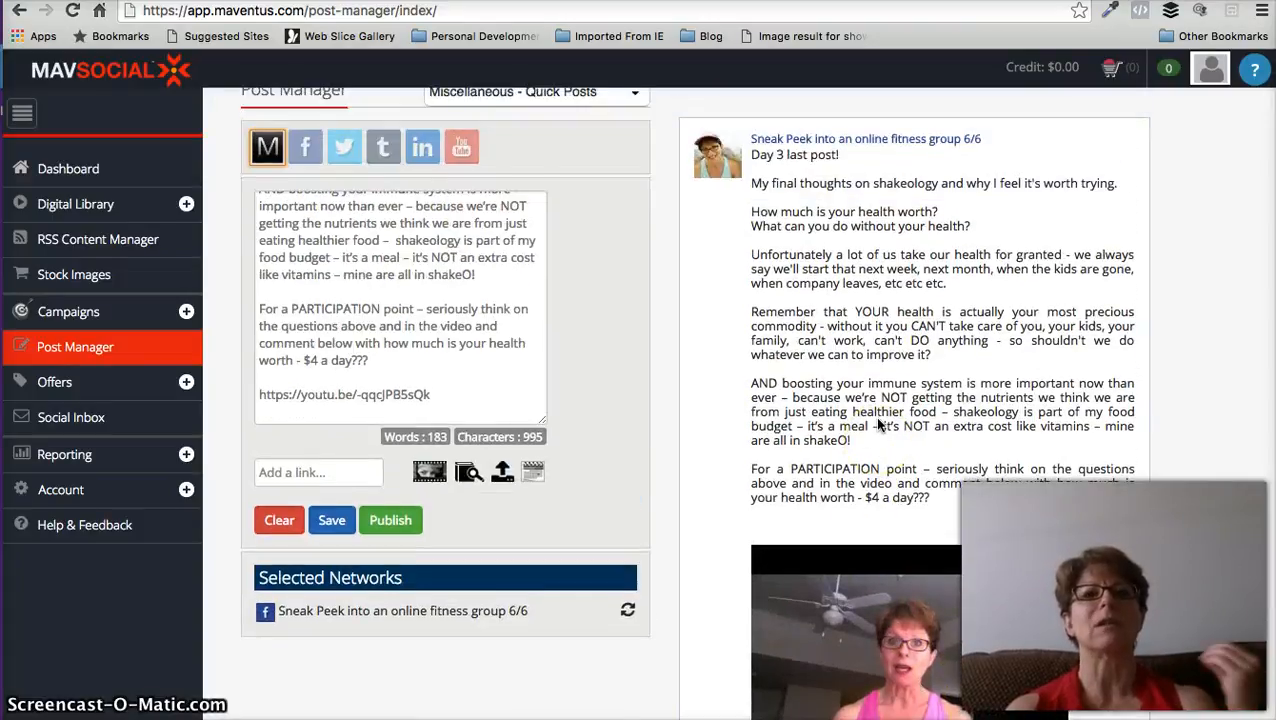
{"action": "left_click", "coordinate": [907, 391]}
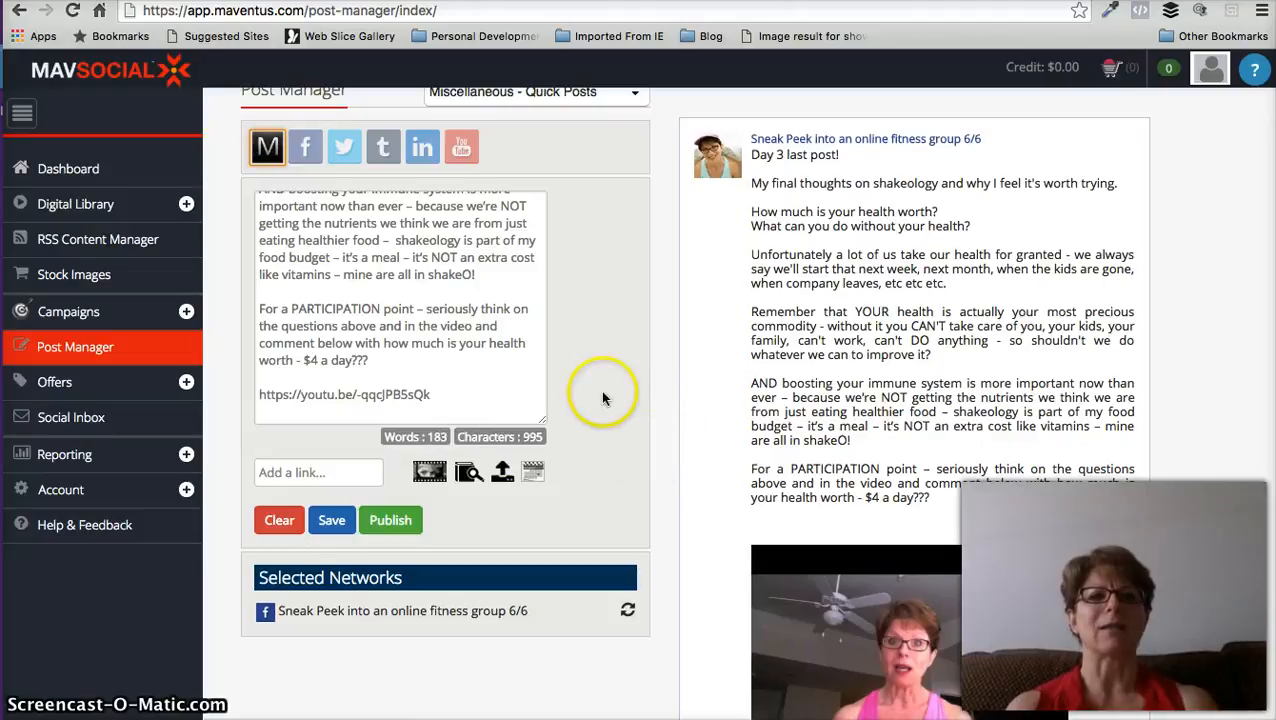
{"action": "scroll", "coordinate": [453, 305], "scroll_direction": "up", "scroll_amount": 2}
{"action": "scroll", "coordinate": [453, 305], "scroll_direction": "up", "scroll_amount": 2}
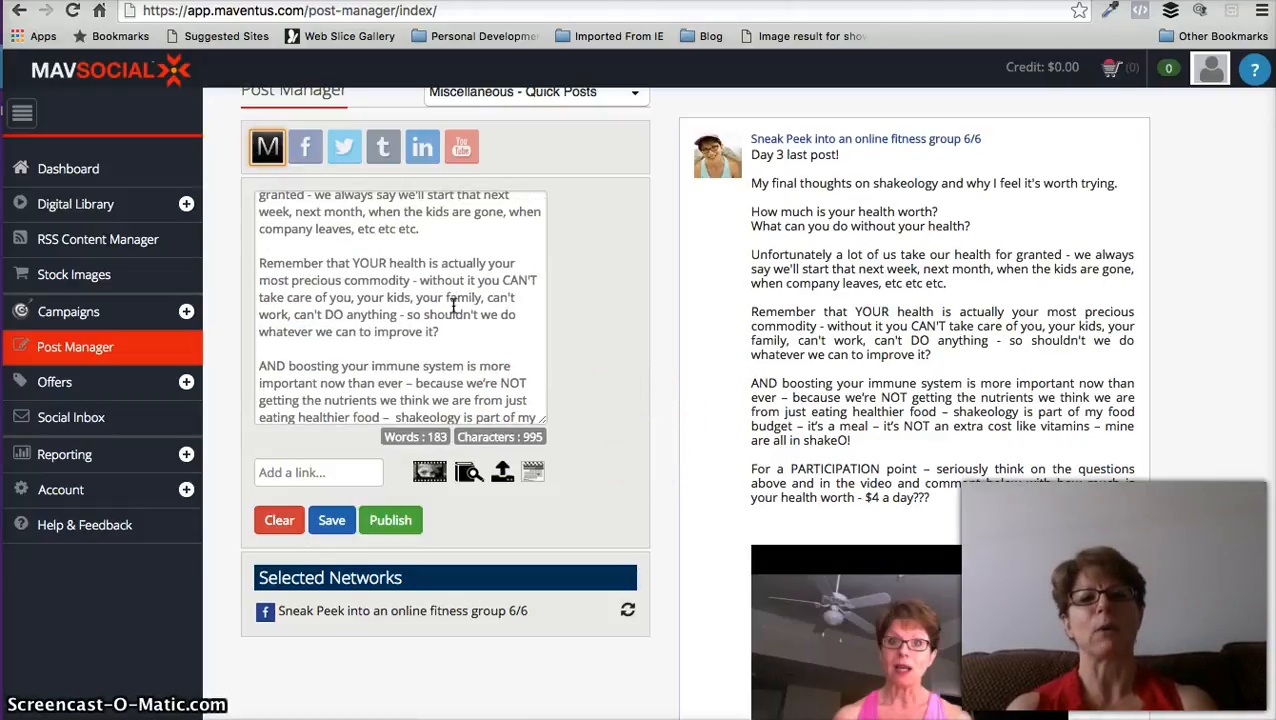
{"action": "scroll", "coordinate": [626, 395], "scroll_direction": "down", "scroll_amount": 1}
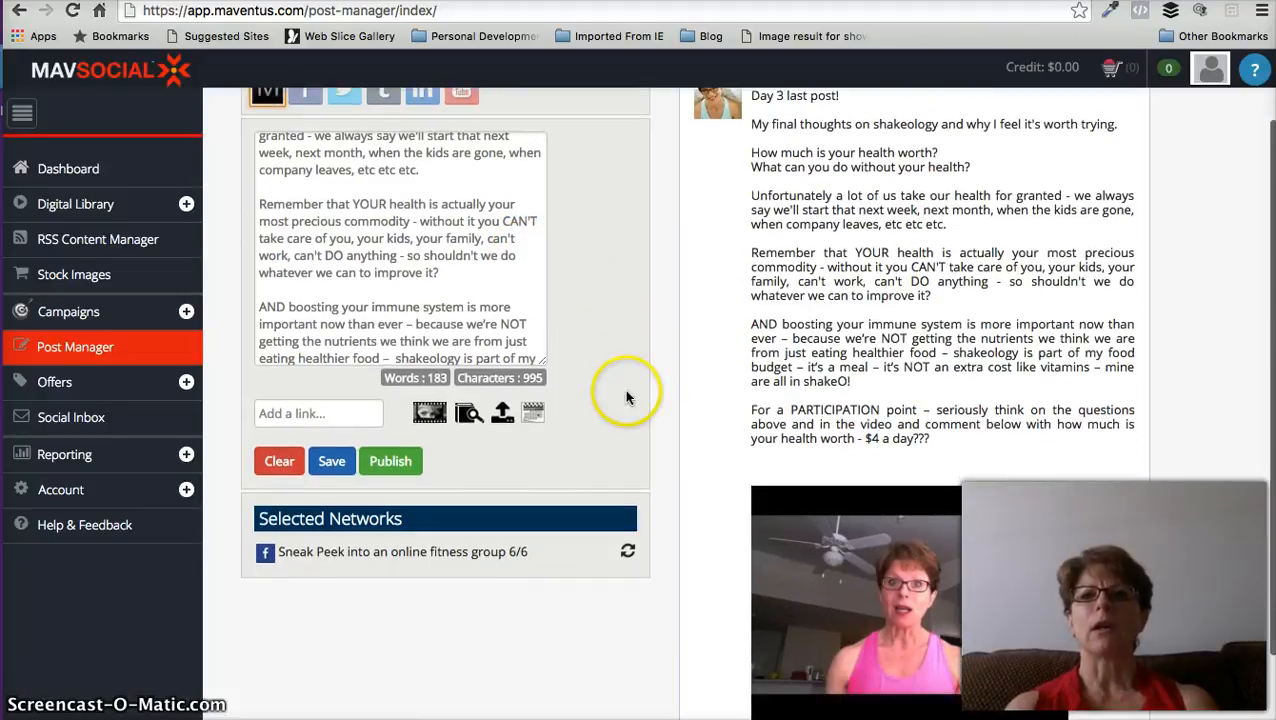
- Schedule the post for June 8, 2016 at 05:30 PM in the Eastern time (US & Canada) zone
{"action": "scroll", "coordinate": [630, 398], "scroll_direction": "down", "scroll_amount": 2}
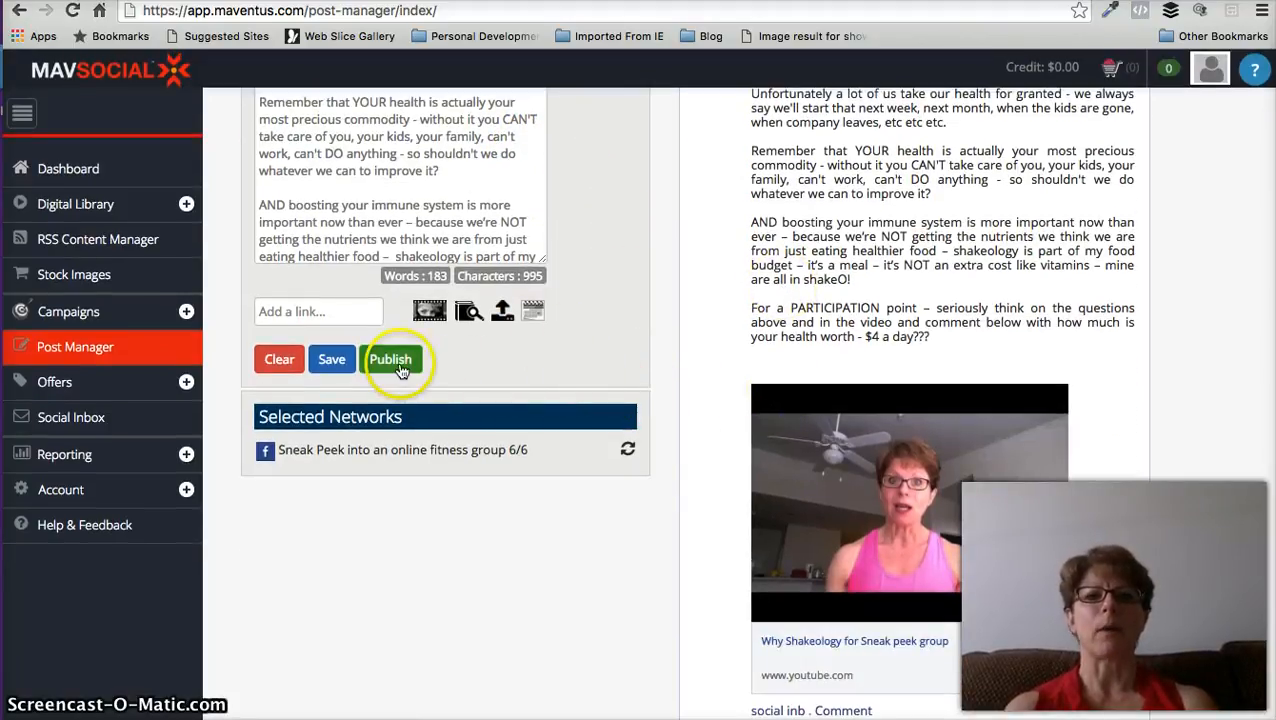
{"action": "left_click", "coordinate": [533, 316]}
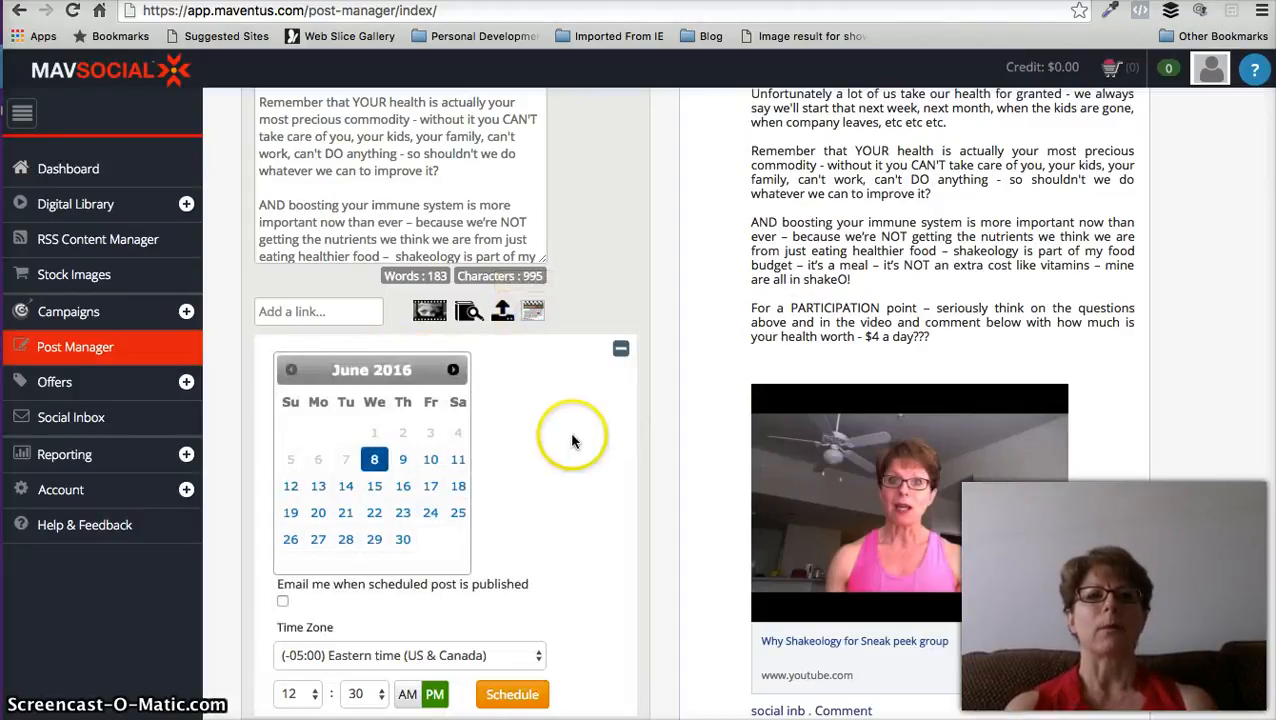
{"action": "scroll", "coordinate": [584, 510], "scroll_direction": "down", "scroll_amount": 1}
{"action": "scroll", "coordinate": [584, 510], "scroll_direction": "down", "scroll_amount": 1}
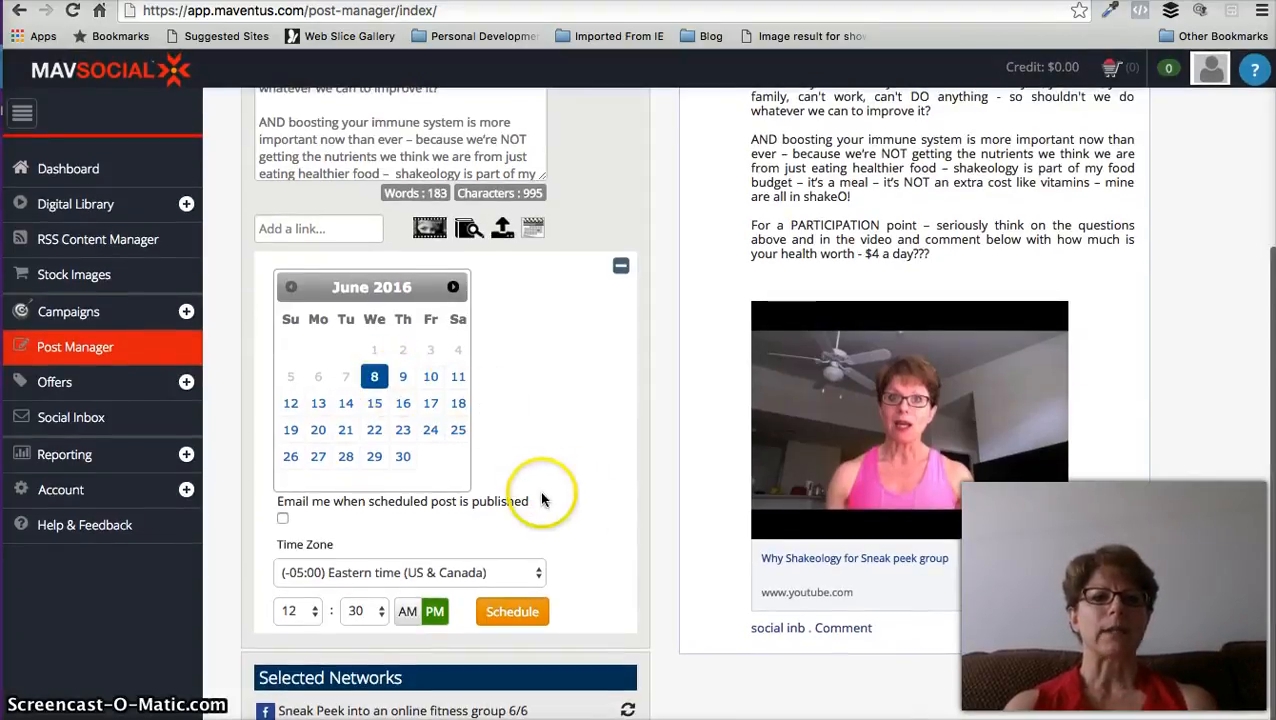
{"action": "left_click", "coordinate": [316, 612]}
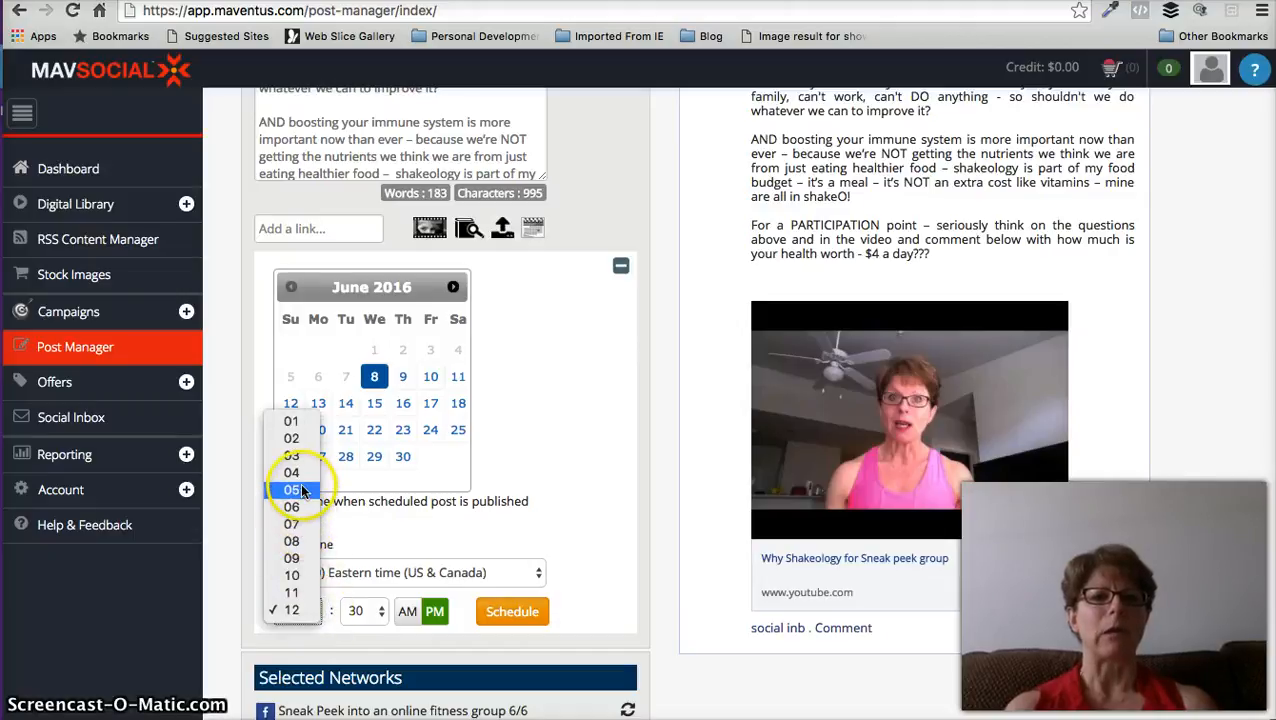
{"action": "left_click", "coordinate": [303, 490]}
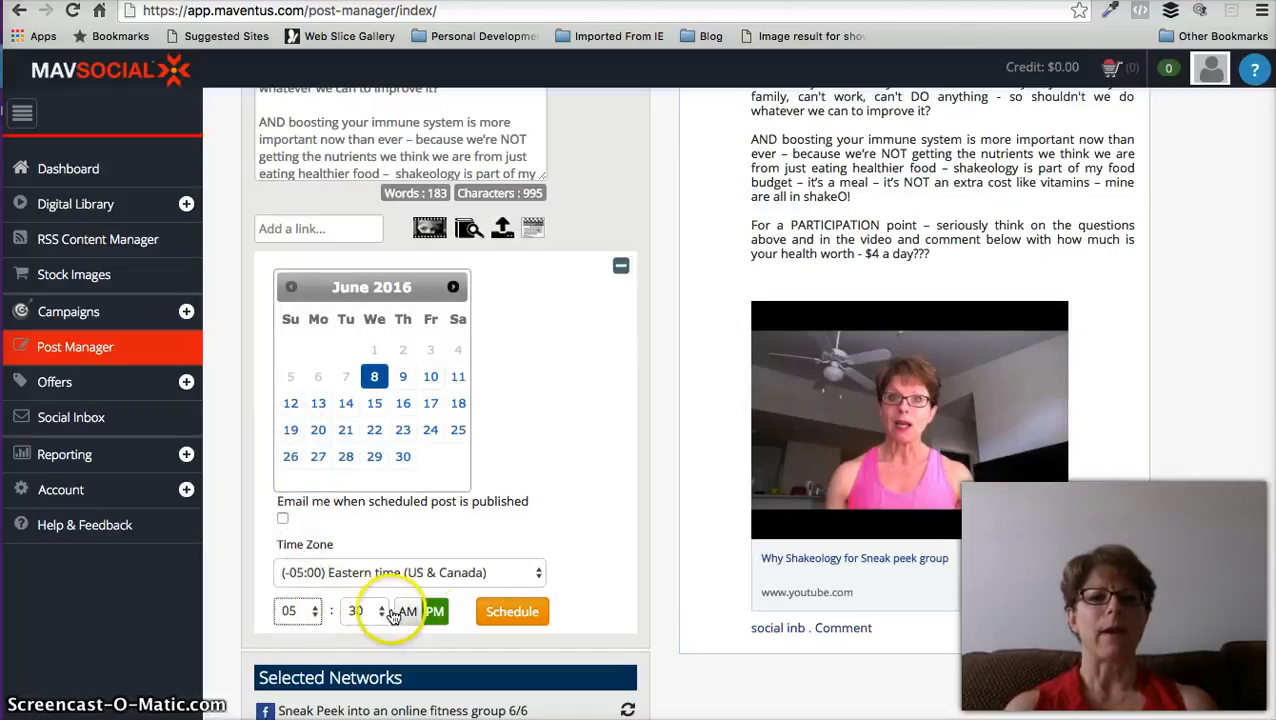
{"action": "left_click", "coordinate": [510, 615]}
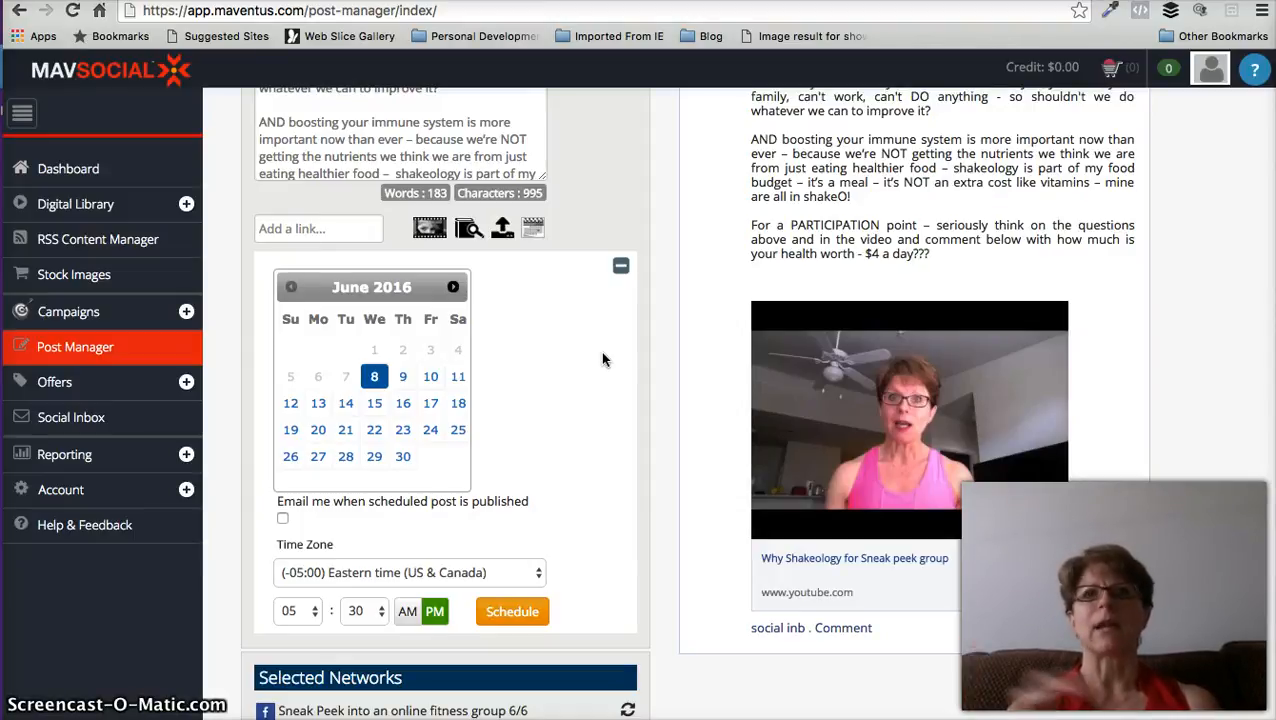
{"action": "left_click", "coordinate": [516, 614]}
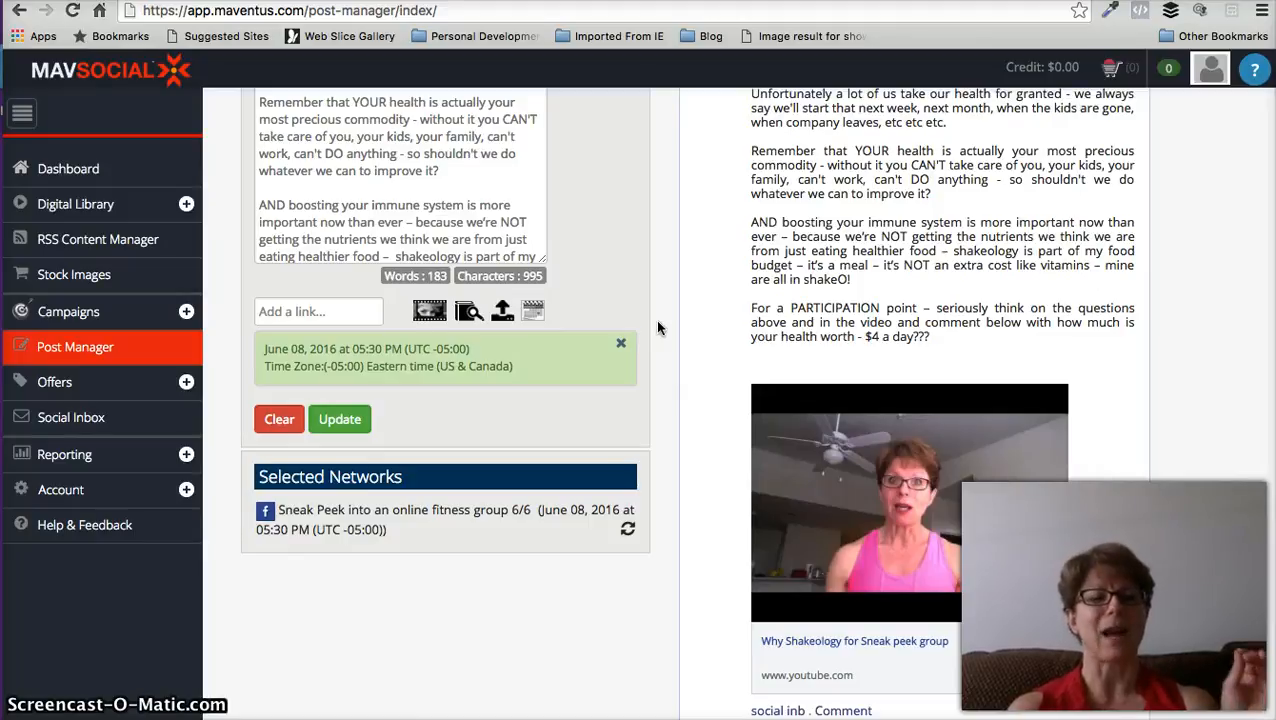
{"action": "left_click", "coordinate": [625, 259]}
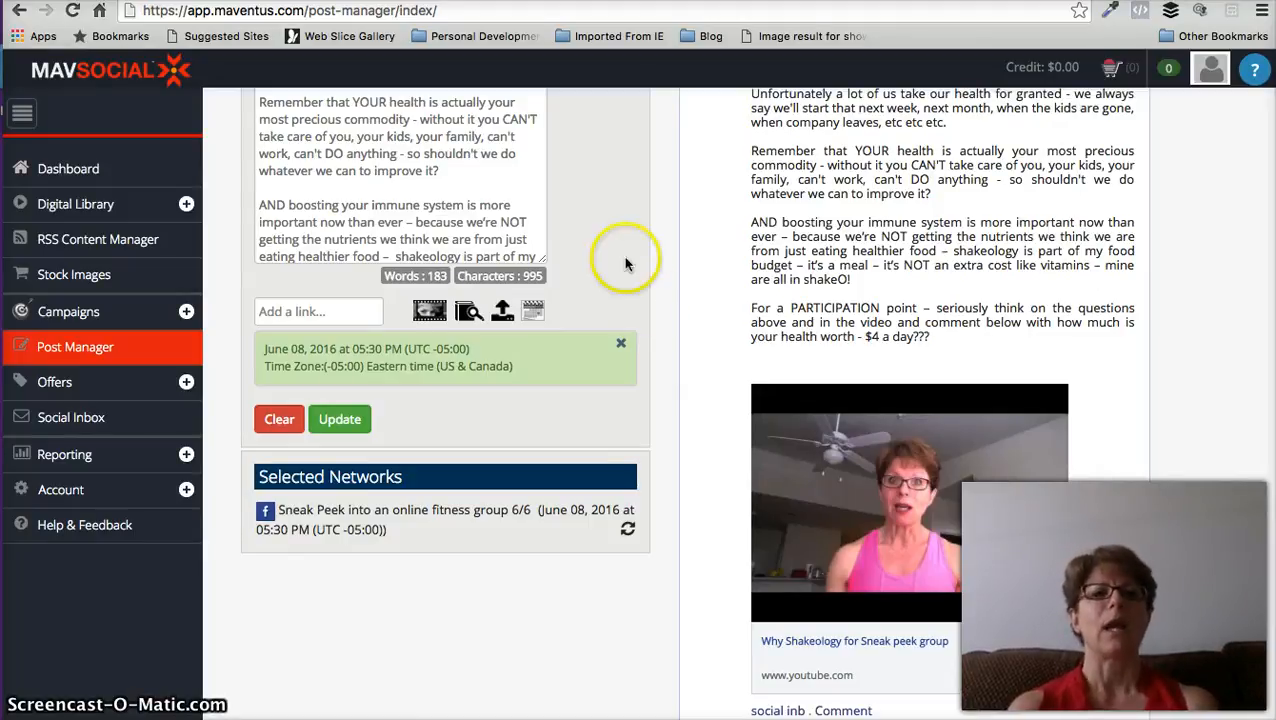
{"action": "scroll", "coordinate": [623, 256], "scroll_direction": "up", "scroll_amount": 2}
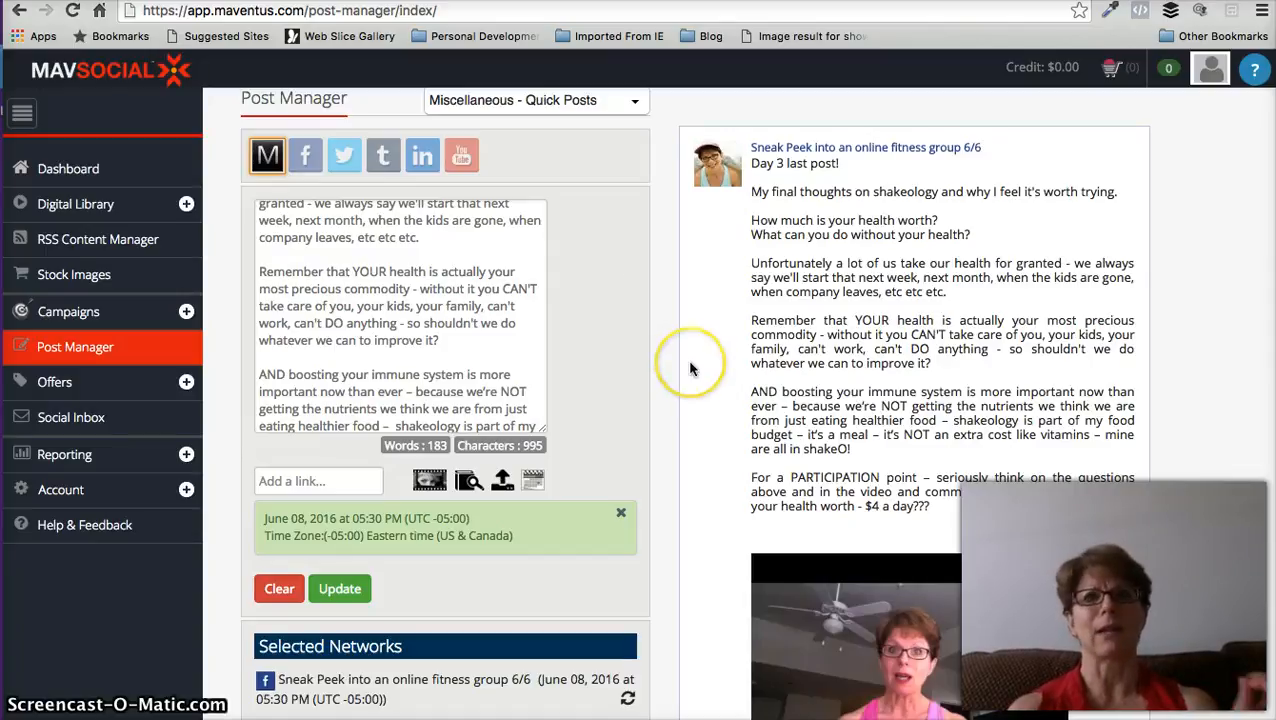
{"action": "left_click", "coordinate": [605, 348]}
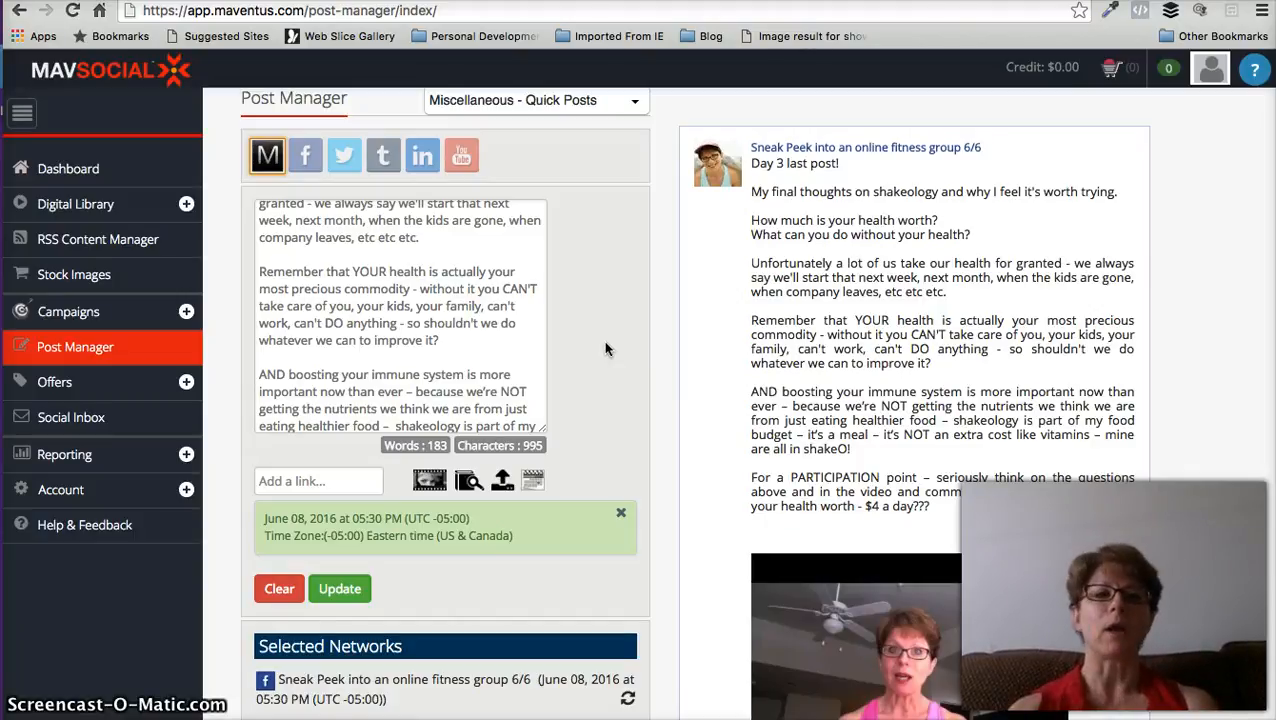
- Start a new blank post in the Post Manager and enlarge its text box downward
{"action": "left_click", "coordinate": [74, 348]}
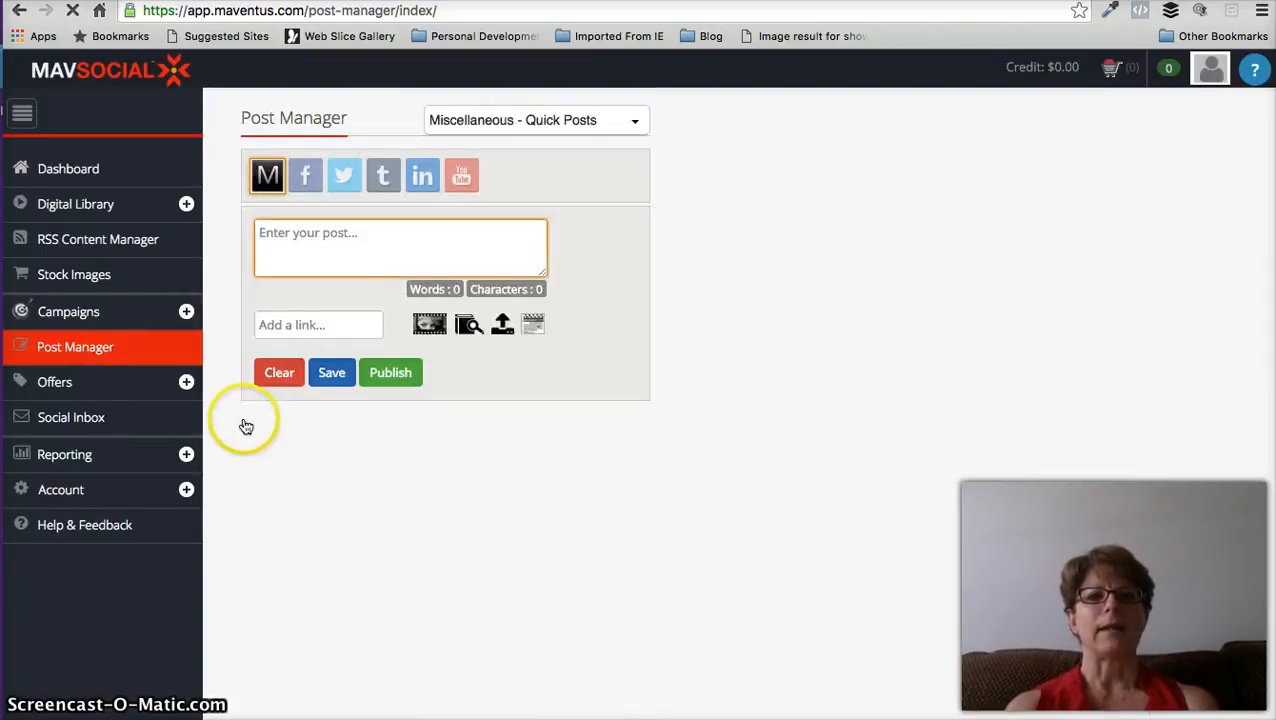
{"action": "left_click_drag", "start_coordinate": [541, 270], "coordinate": [556, 440]}
{"action": "left_click", "coordinate": [508, 338]}
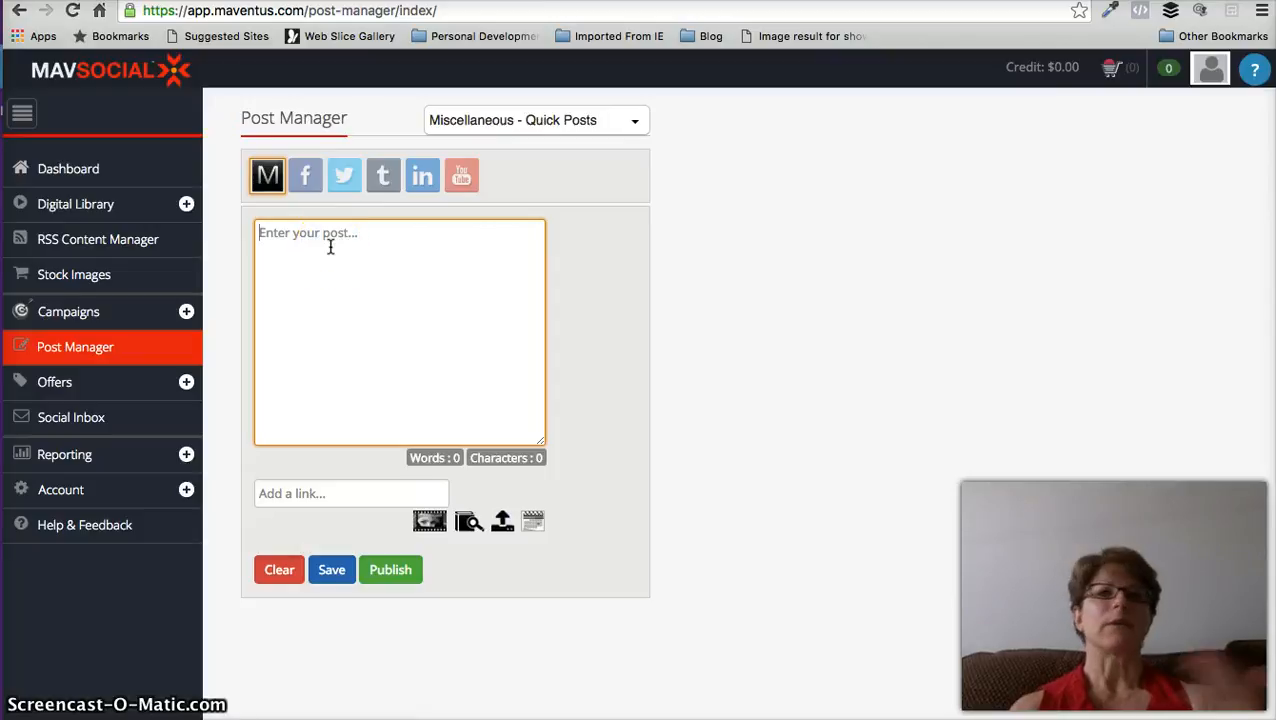
- Select the main Facebook page, Fitness In Reach and the other account under the owner's name as networks for the new post
{"action": "left_click", "coordinate": [305, 182]}
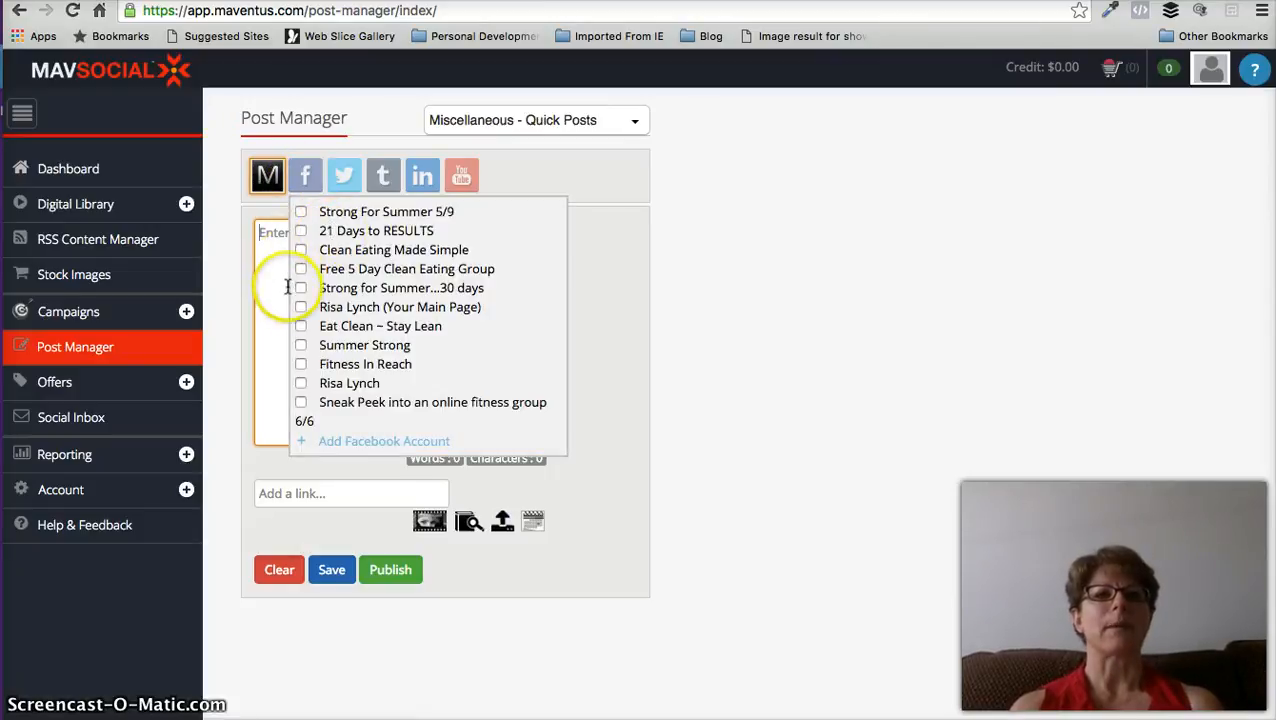
{"action": "mouse_move", "coordinate": [311, 180]}
{"action": "left_click", "coordinate": [301, 308]}
{"action": "left_click", "coordinate": [301, 366]}
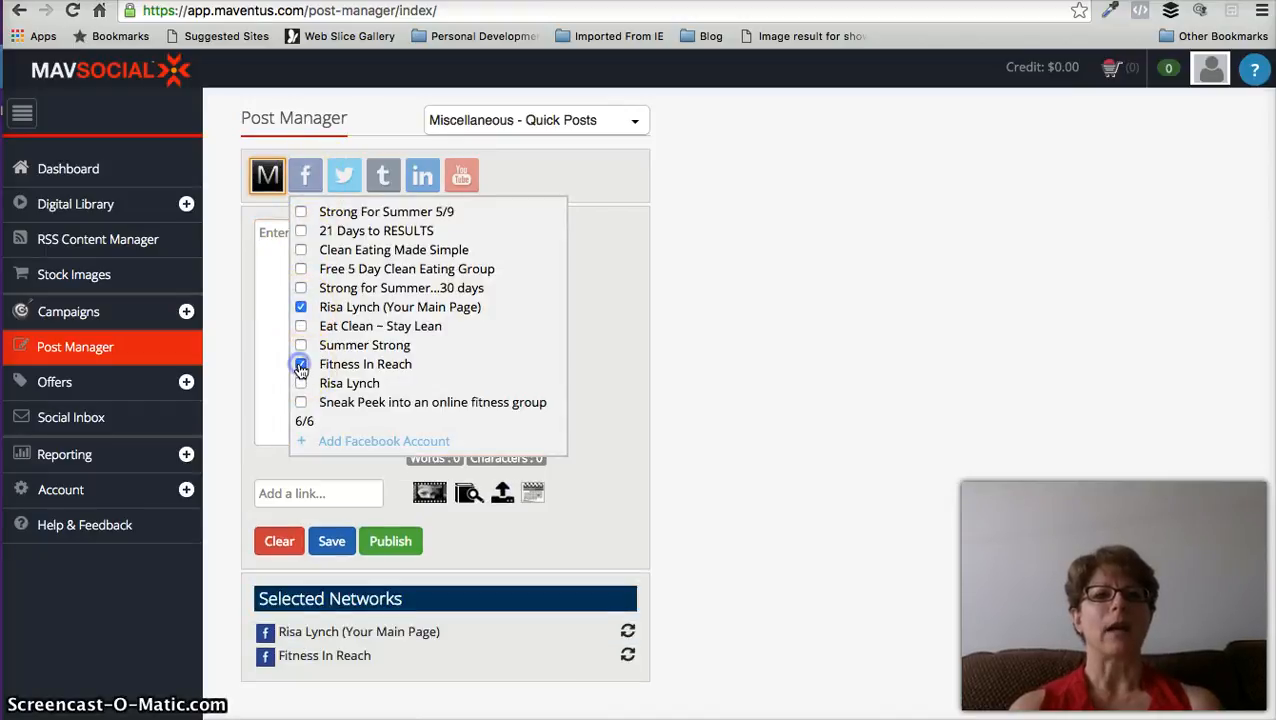
{"action": "left_click", "coordinate": [301, 385]}
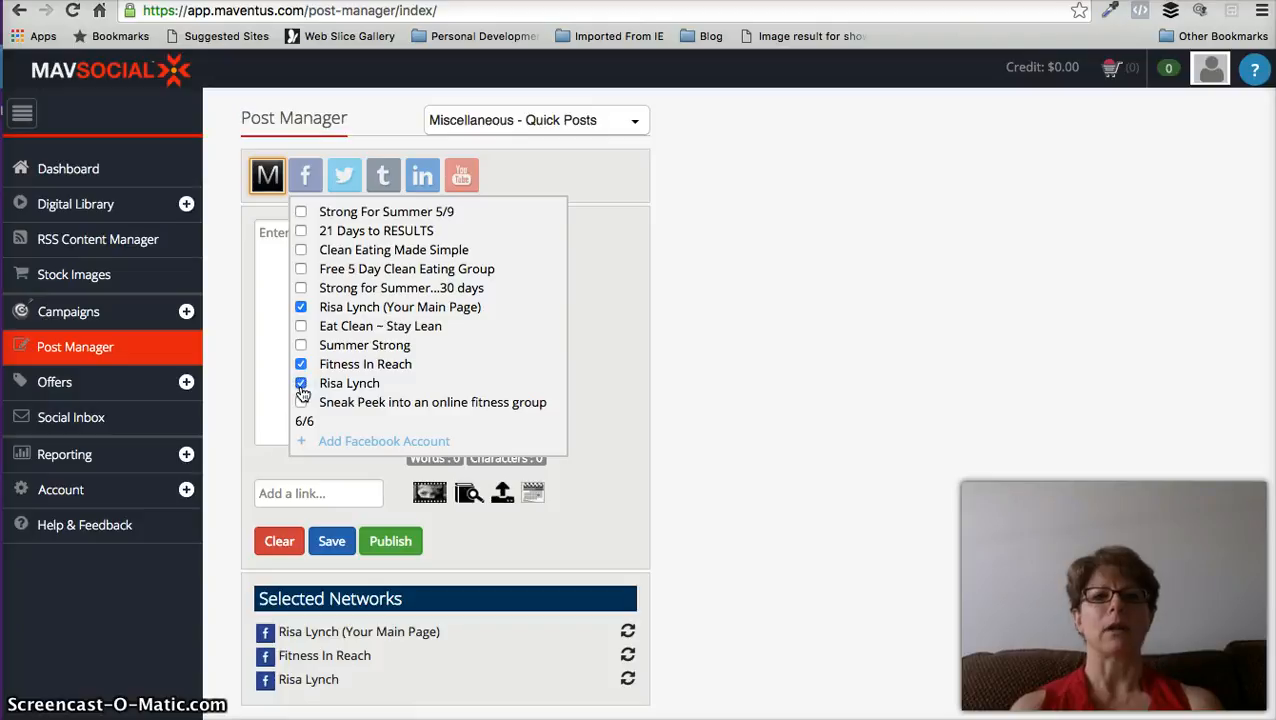
{"action": "left_click", "coordinate": [285, 356]}
{"action": "left_click", "coordinate": [313, 273]}
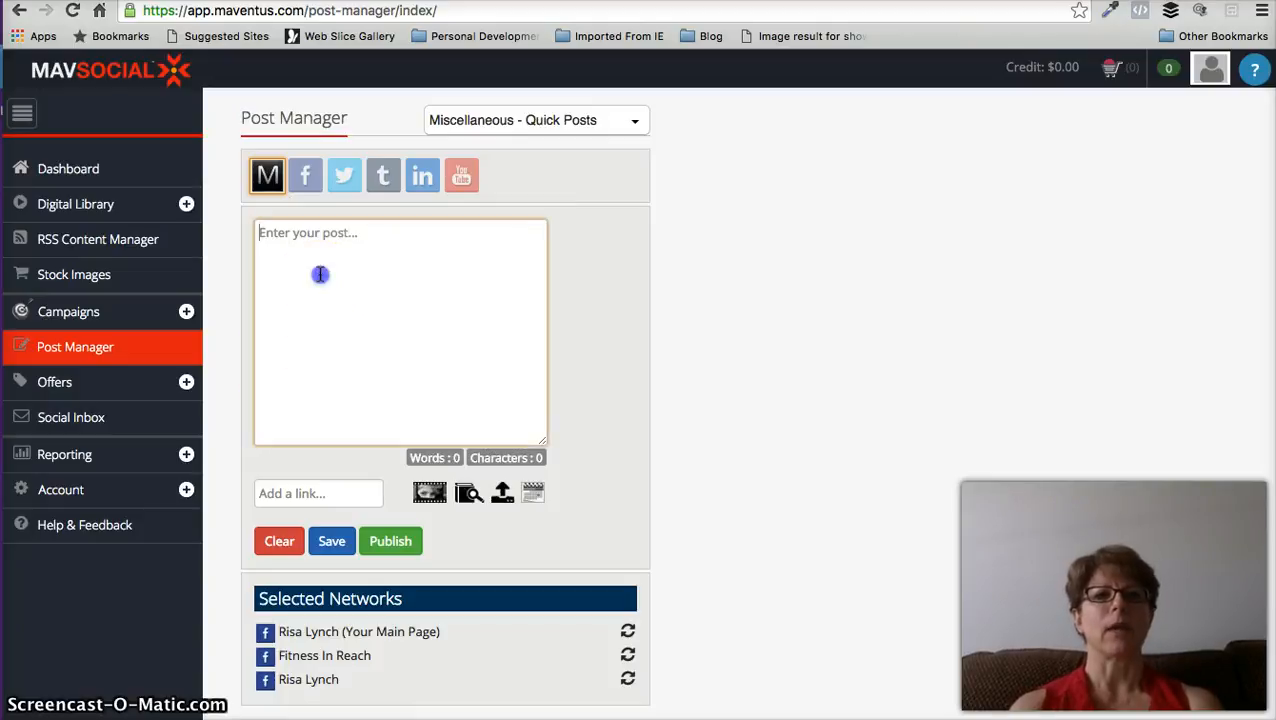
{"action": "left_click", "coordinate": [420, 384]}
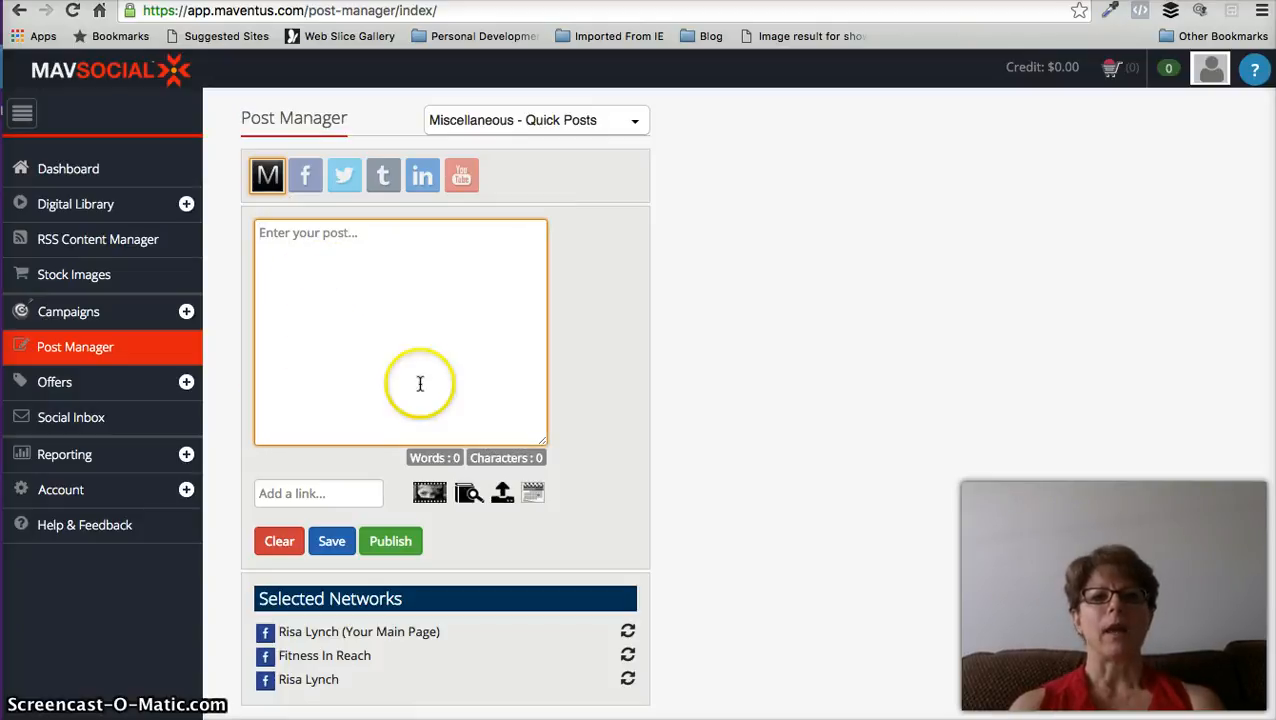
- Browse the images in the media library for the new post and view the "Women and strength" and "life is amazing" quotes enlarged
{"action": "left_click", "coordinate": [468, 500]}
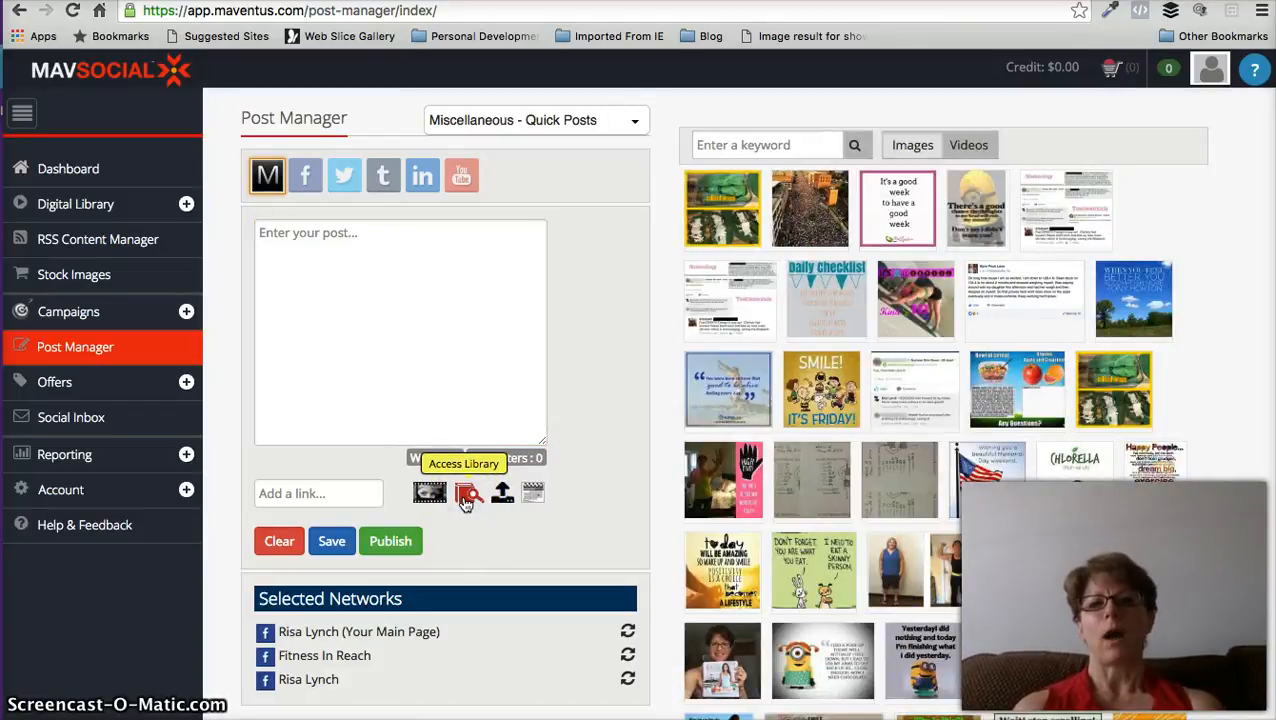
{"action": "scroll", "coordinate": [760, 537], "scroll_direction": "down", "scroll_amount": 15}
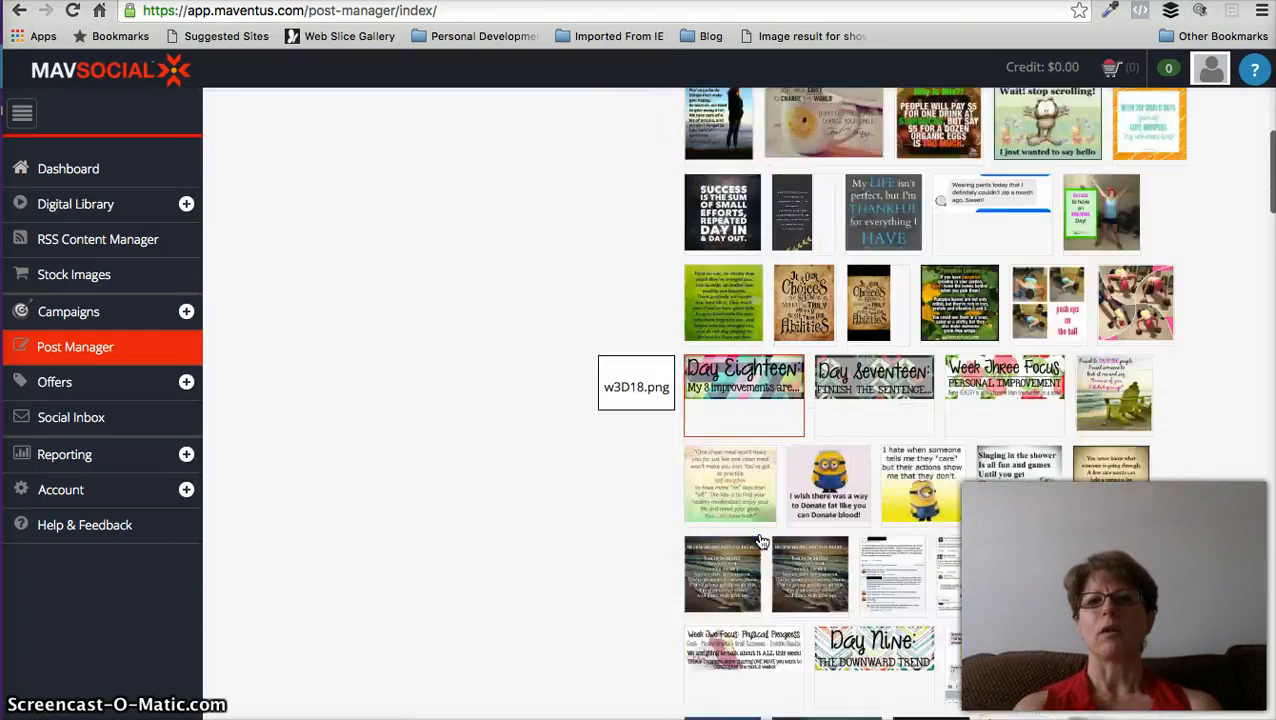
{"action": "scroll", "coordinate": [760, 540], "scroll_direction": "down", "scroll_amount": 15}
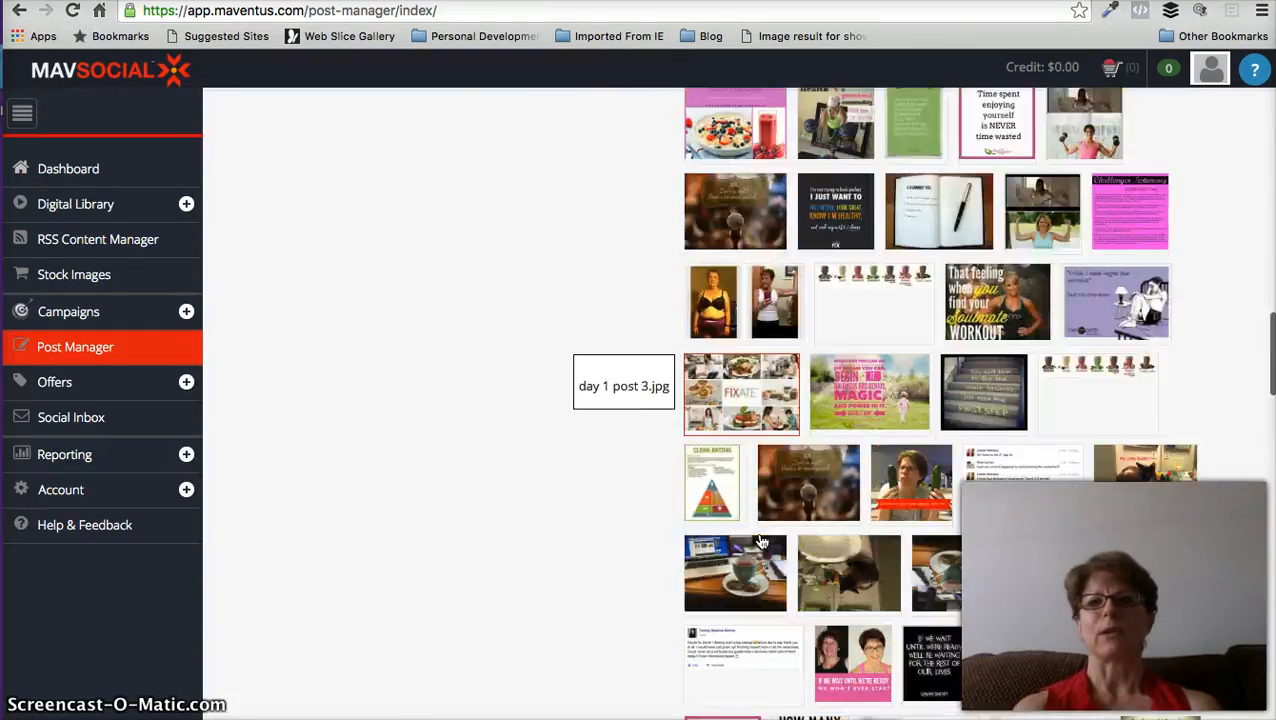
{"action": "scroll", "coordinate": [760, 541], "scroll_direction": "down", "scroll_amount": 15}
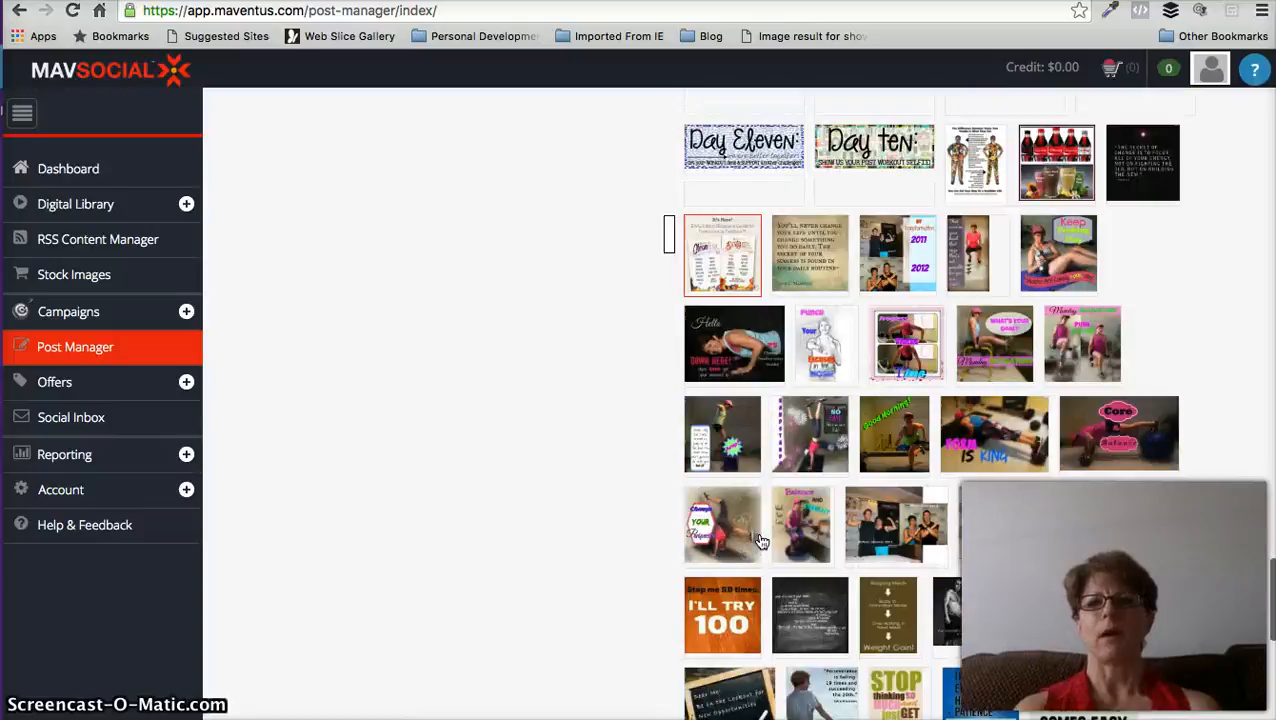
{"action": "scroll", "coordinate": [760, 541], "scroll_direction": "down", "scroll_amount": 3}
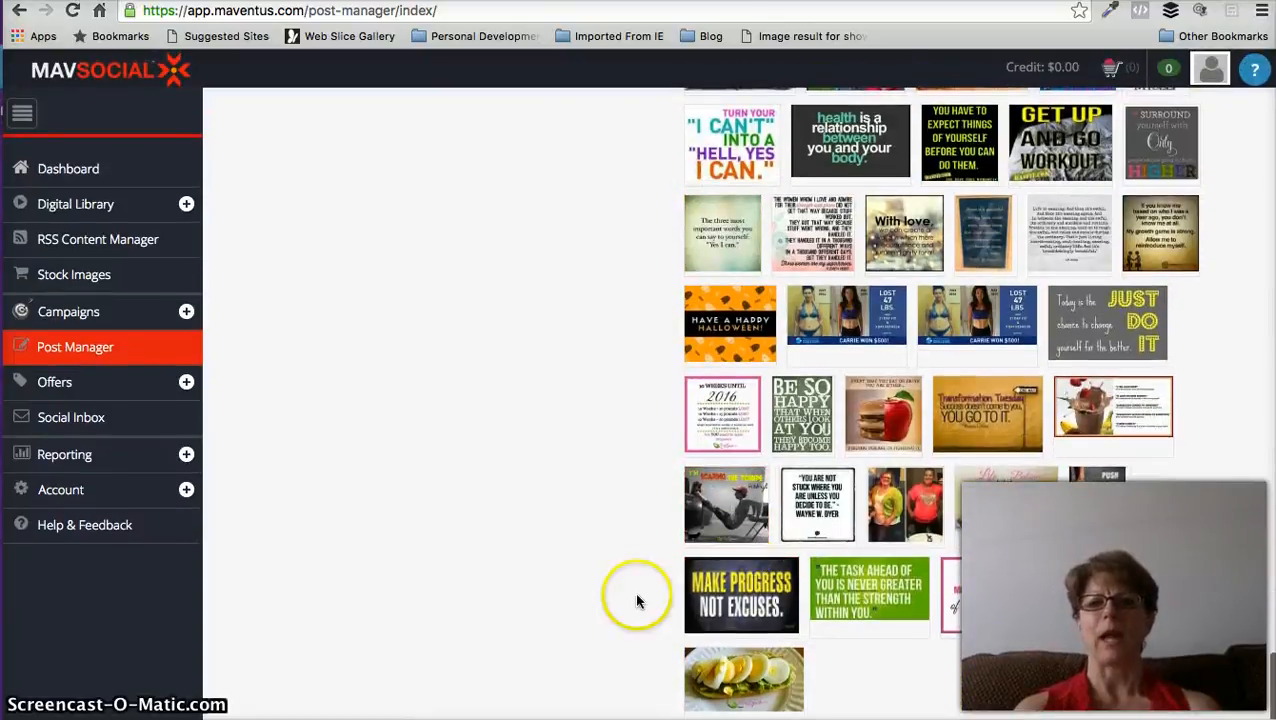
{"action": "mouse_move", "coordinate": [890, 560]}
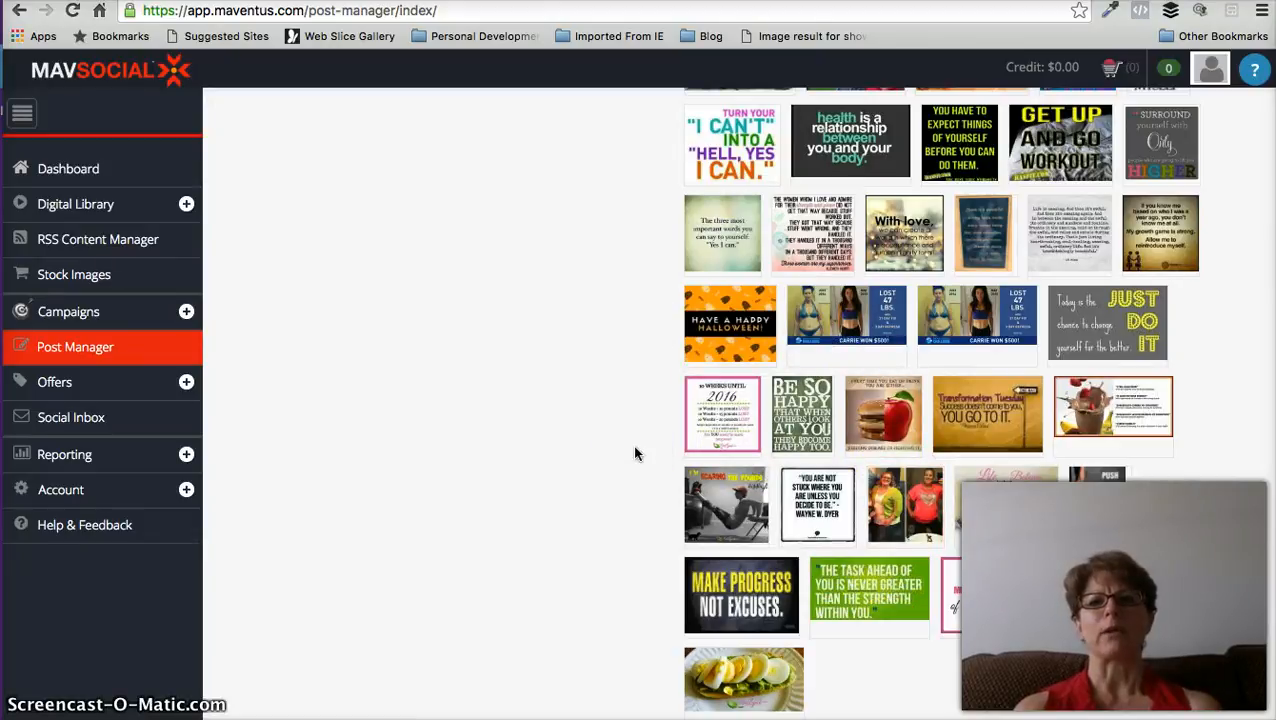
{"action": "left_click", "coordinate": [651, 417]}
{"action": "scroll", "coordinate": [651, 417], "scroll_direction": "up", "scroll_amount": 5}
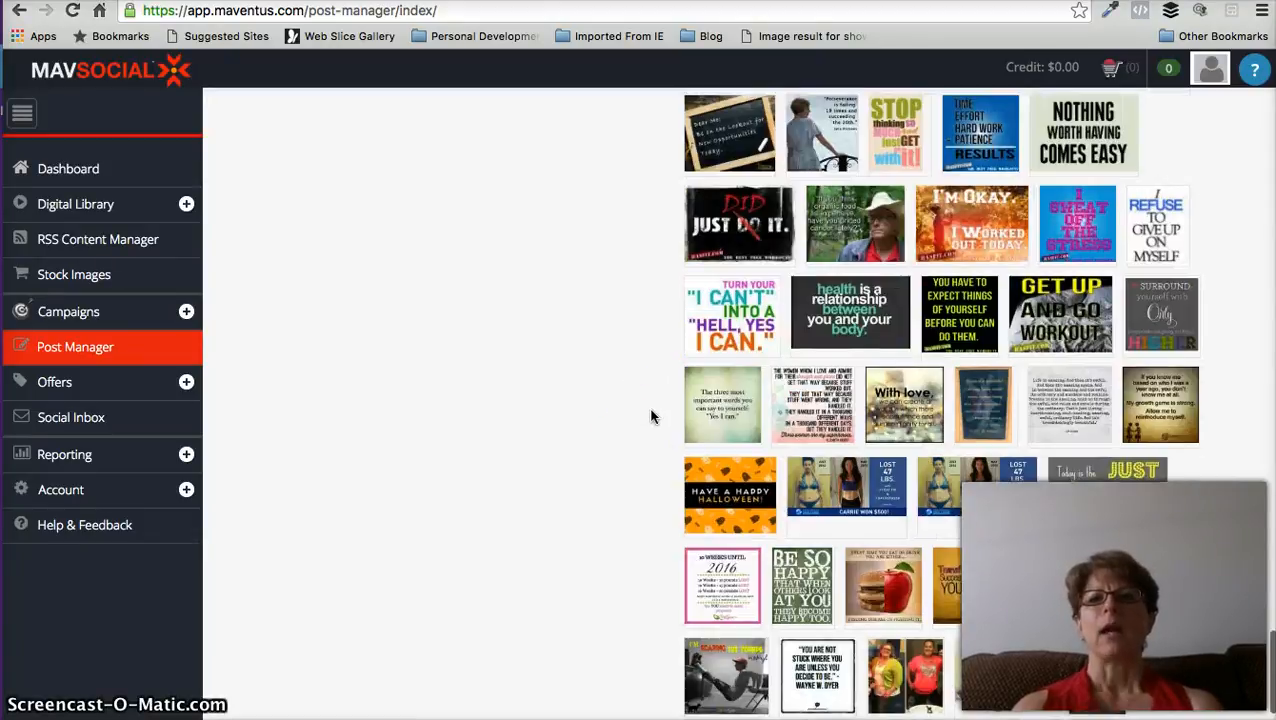
{"action": "scroll", "coordinate": [651, 417], "scroll_direction": "down", "scroll_amount": 2}
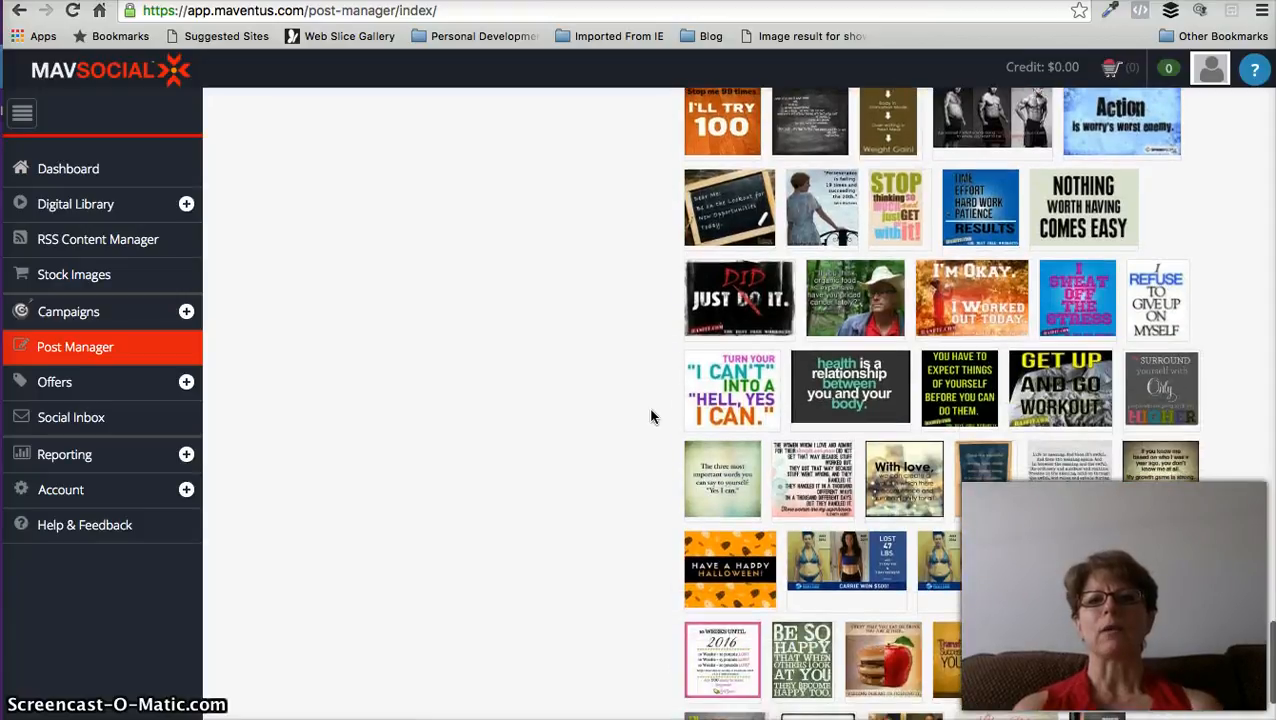
{"action": "scroll", "coordinate": [651, 417], "scroll_direction": "up", "scroll_amount": 1}
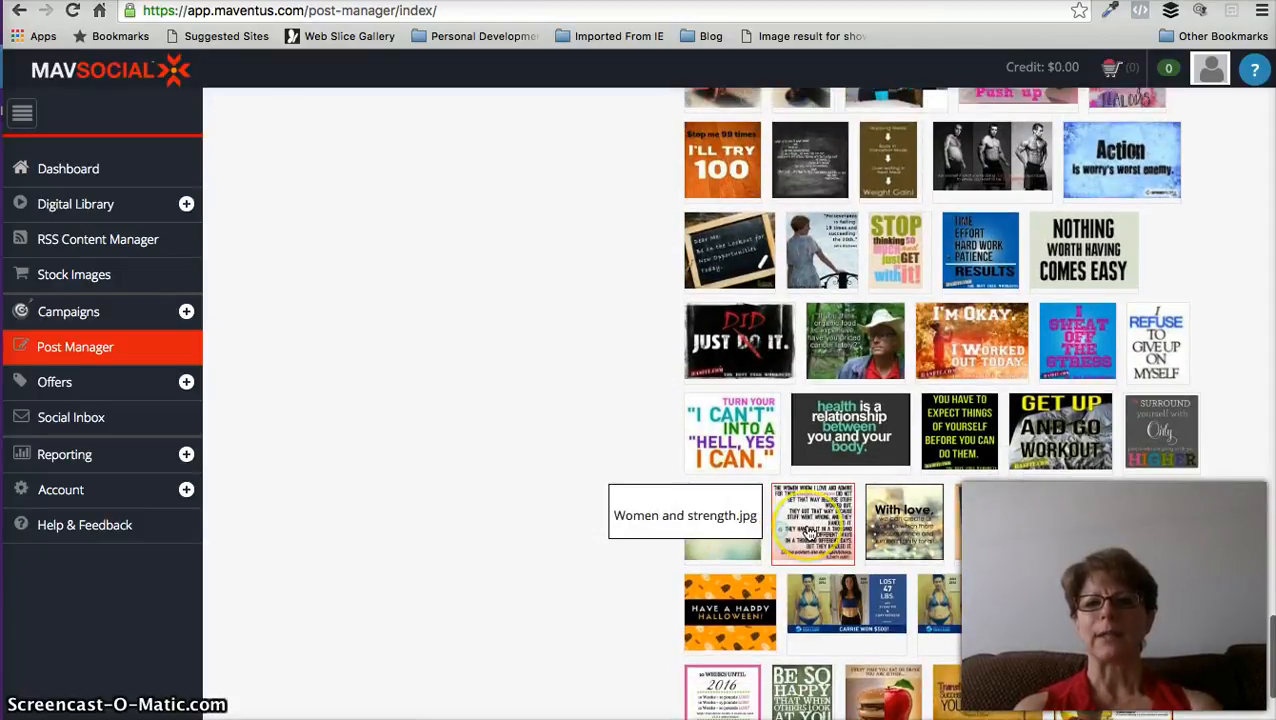
{"action": "mouse_move", "coordinate": [810, 533]}
{"action": "scroll", "coordinate": [810, 533], "scroll_direction": "down", "scroll_amount": 3}
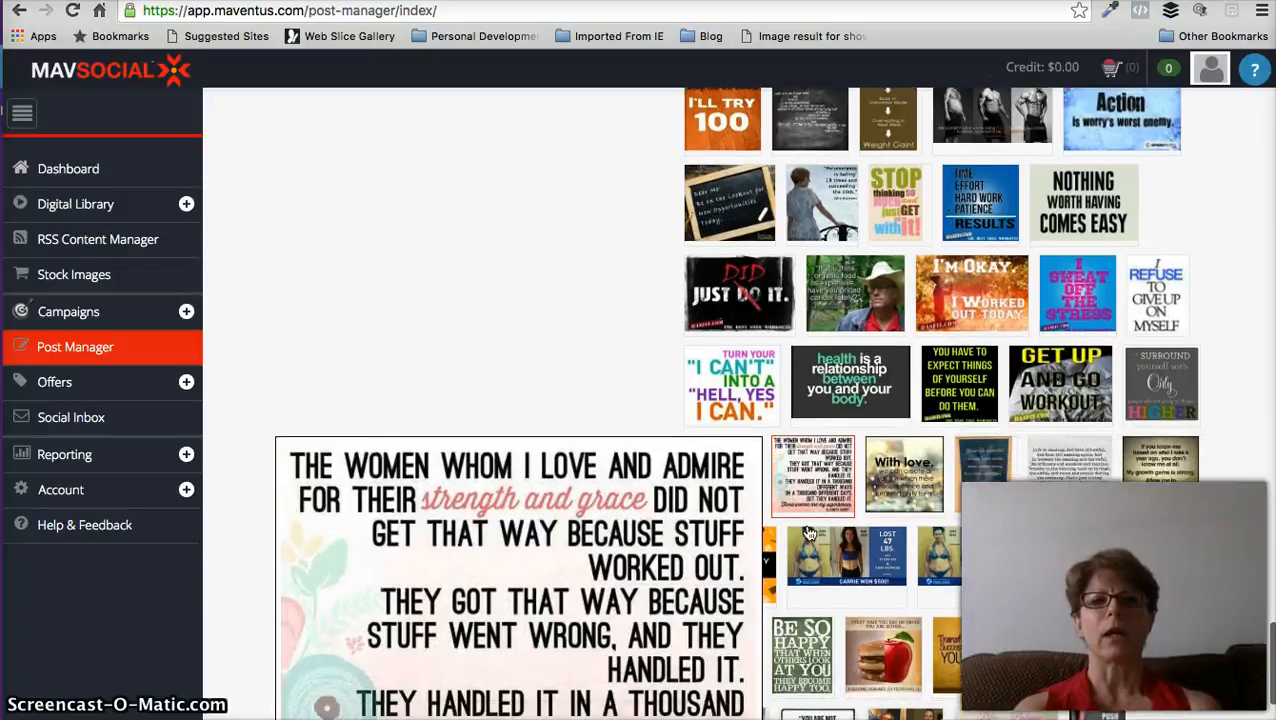
{"action": "scroll", "coordinate": [805, 384], "scroll_direction": "down", "scroll_amount": 1}
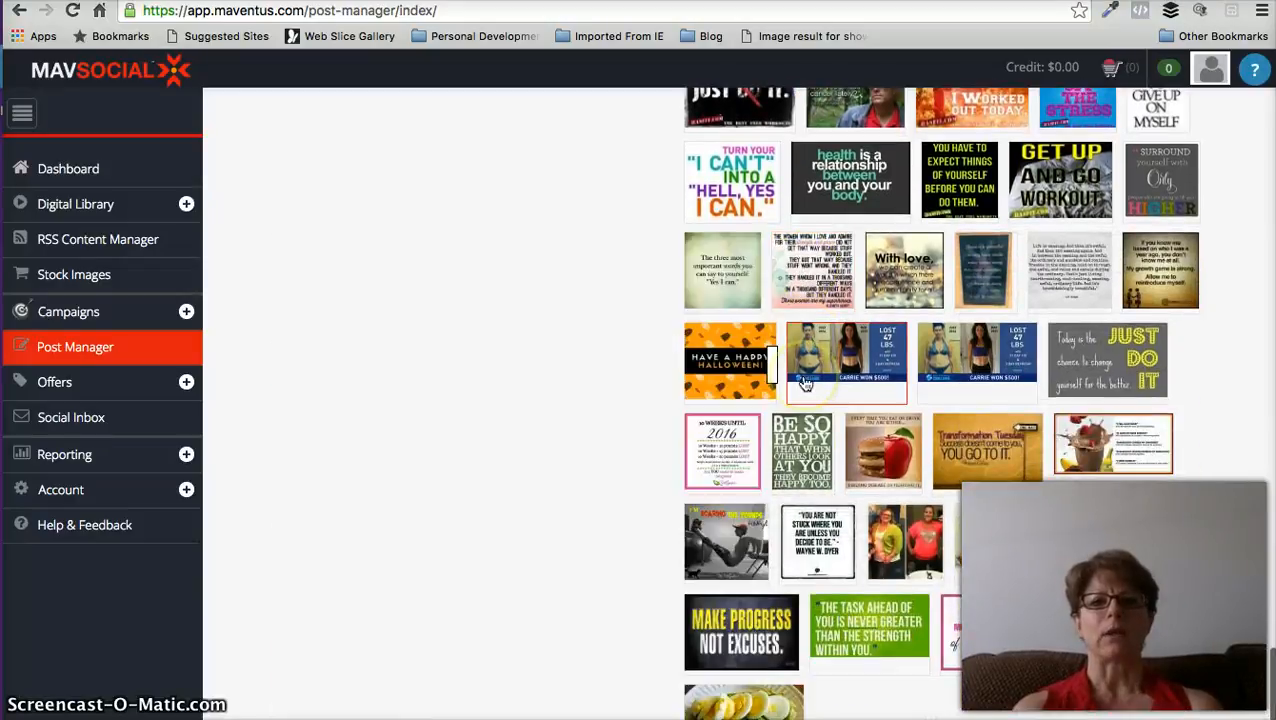
{"action": "mouse_move", "coordinate": [815, 285]}
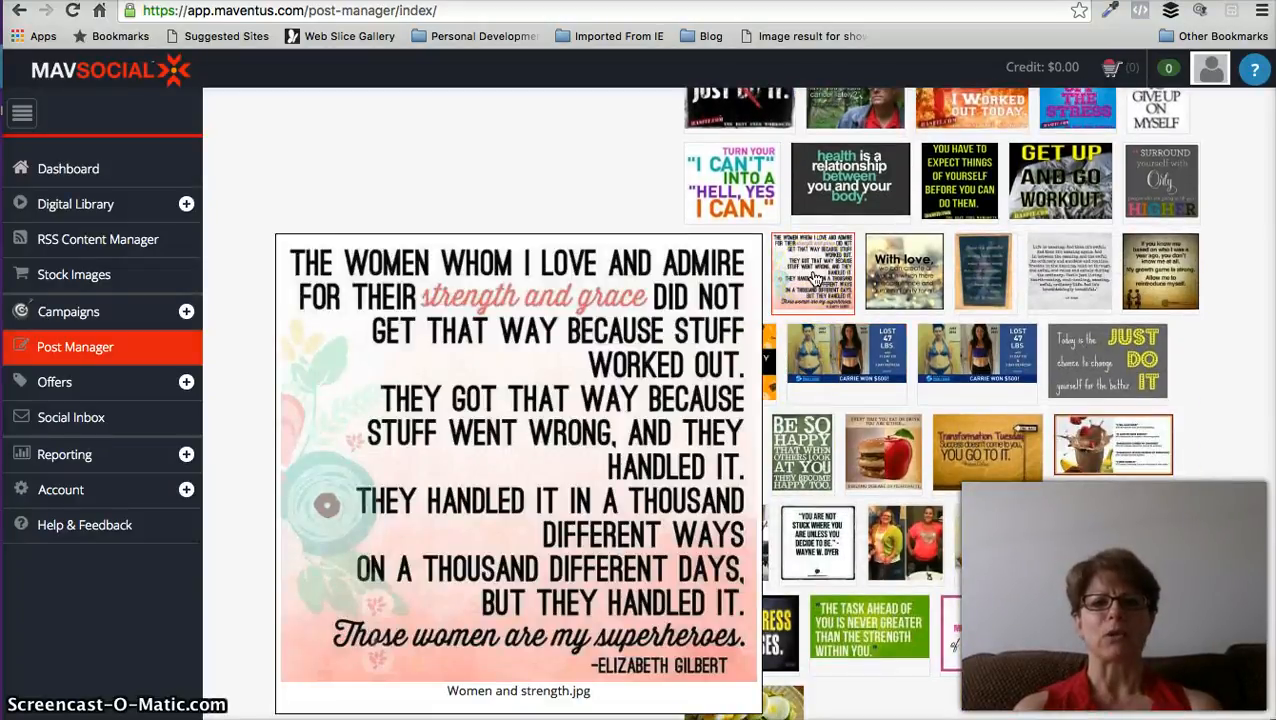
{"action": "mouse_move", "coordinate": [1069, 280]}
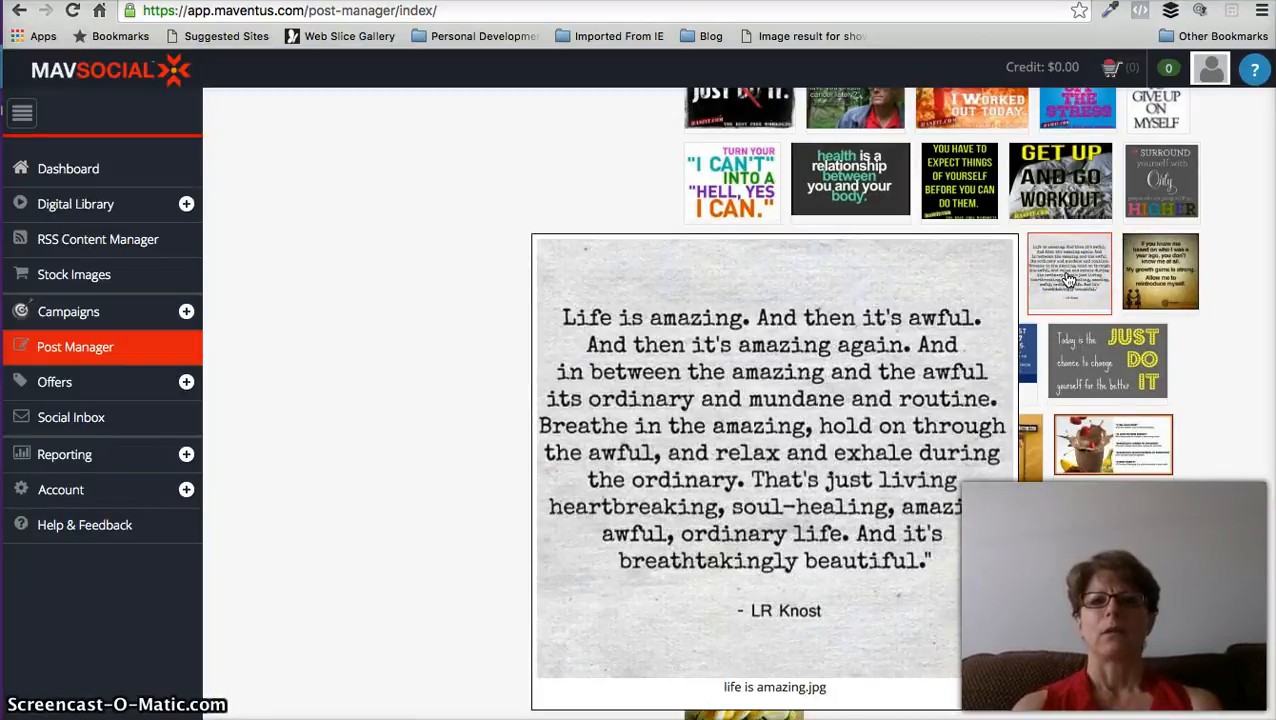
- Attach the blue "Action is worry's worst enemy" image from the library to the post
{"action": "scroll", "coordinate": [1069, 280], "scroll_direction": "up", "scroll_amount": 2}
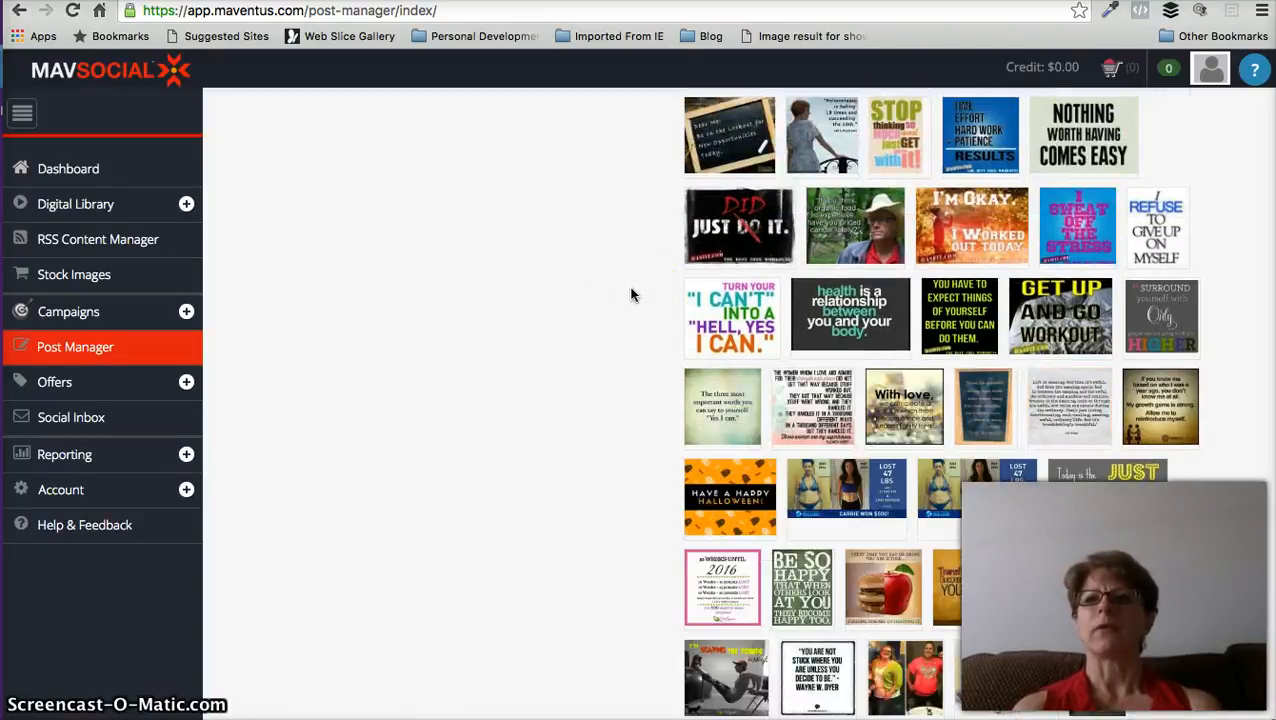
{"action": "left_click", "coordinate": [1045, 316]}
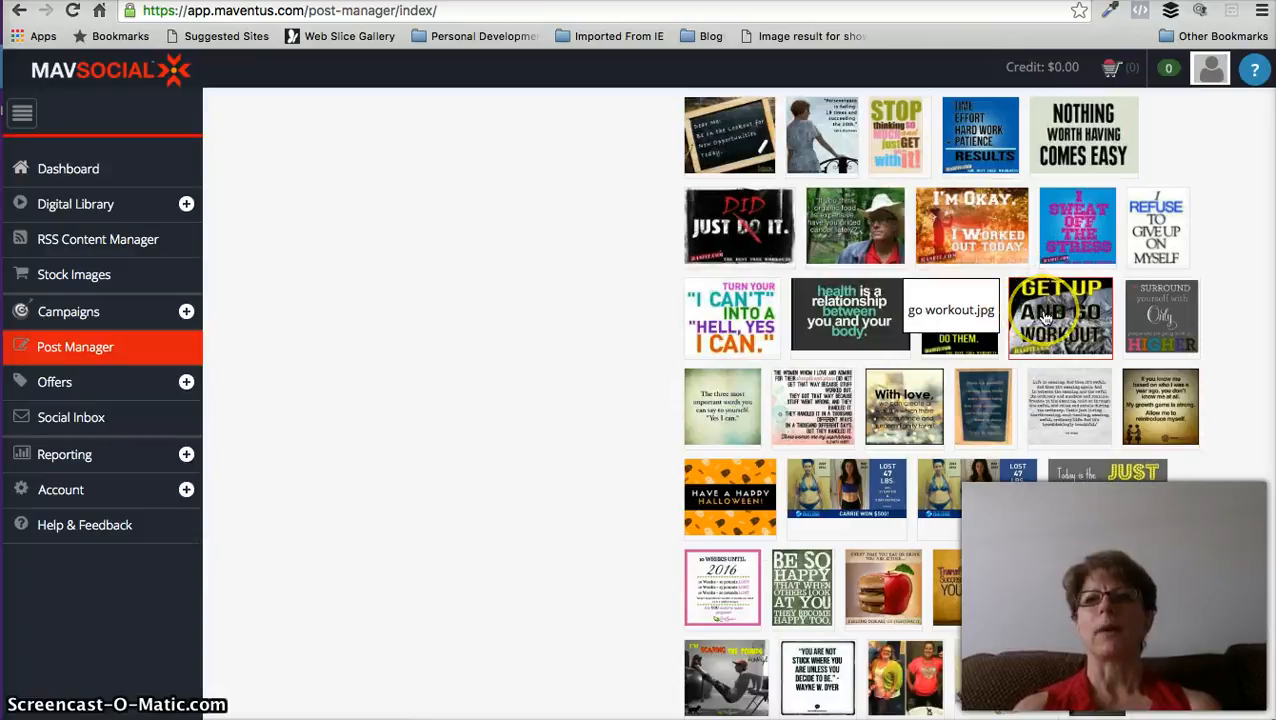
{"action": "scroll", "coordinate": [1045, 316], "scroll_direction": "up", "scroll_amount": 4}
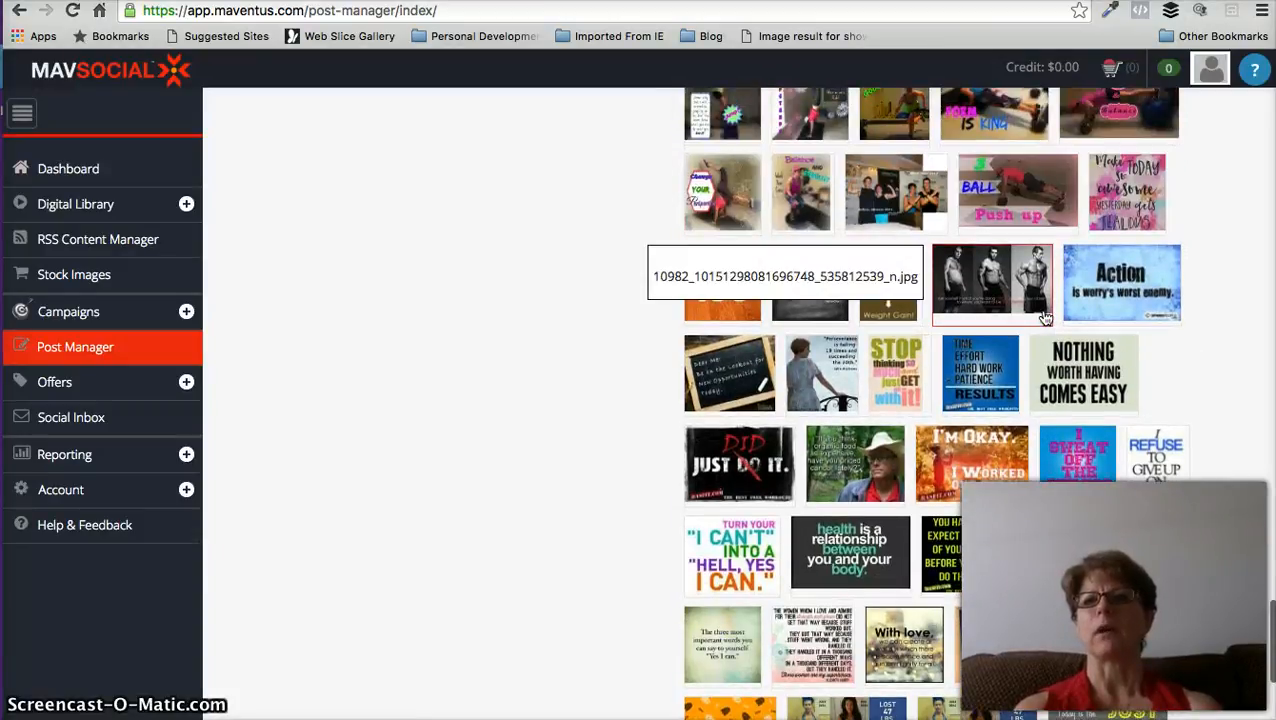
{"action": "left_click", "coordinate": [1123, 296]}
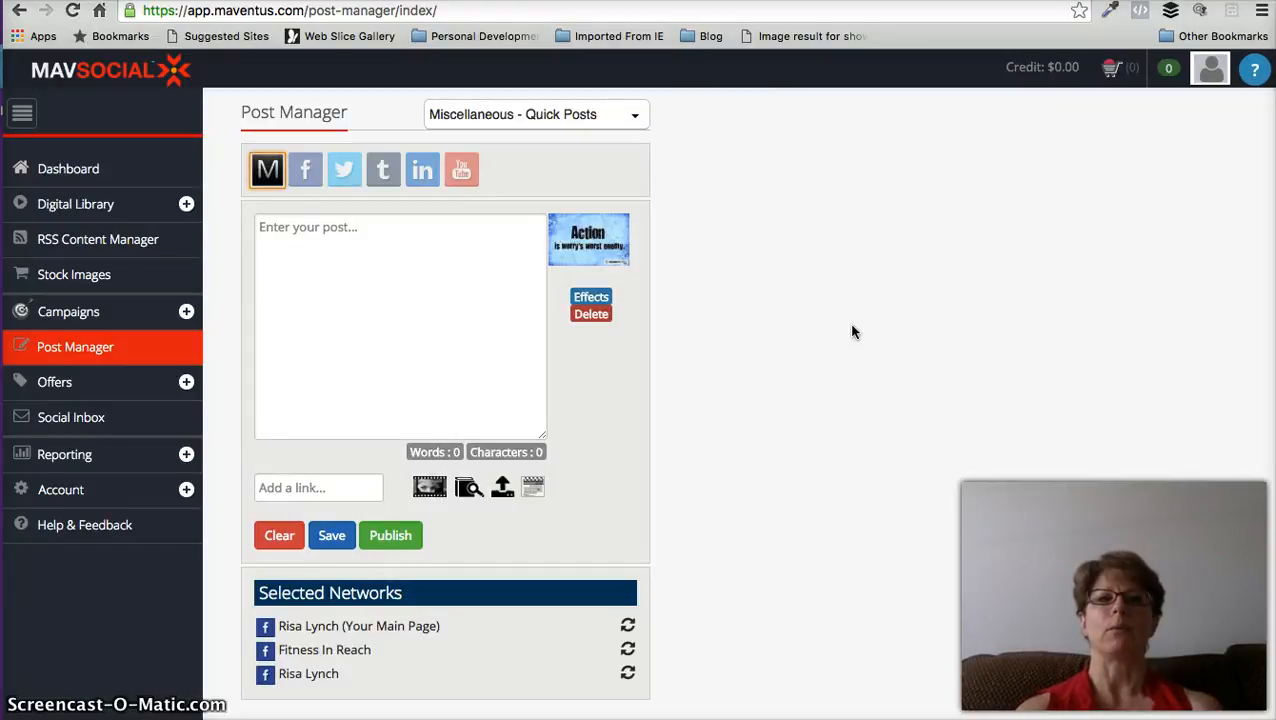
- Write "Are you taking action today?" as the post text and load the post's preview for the main Facebook page
{"action": "left_click", "coordinate": [329, 228]}
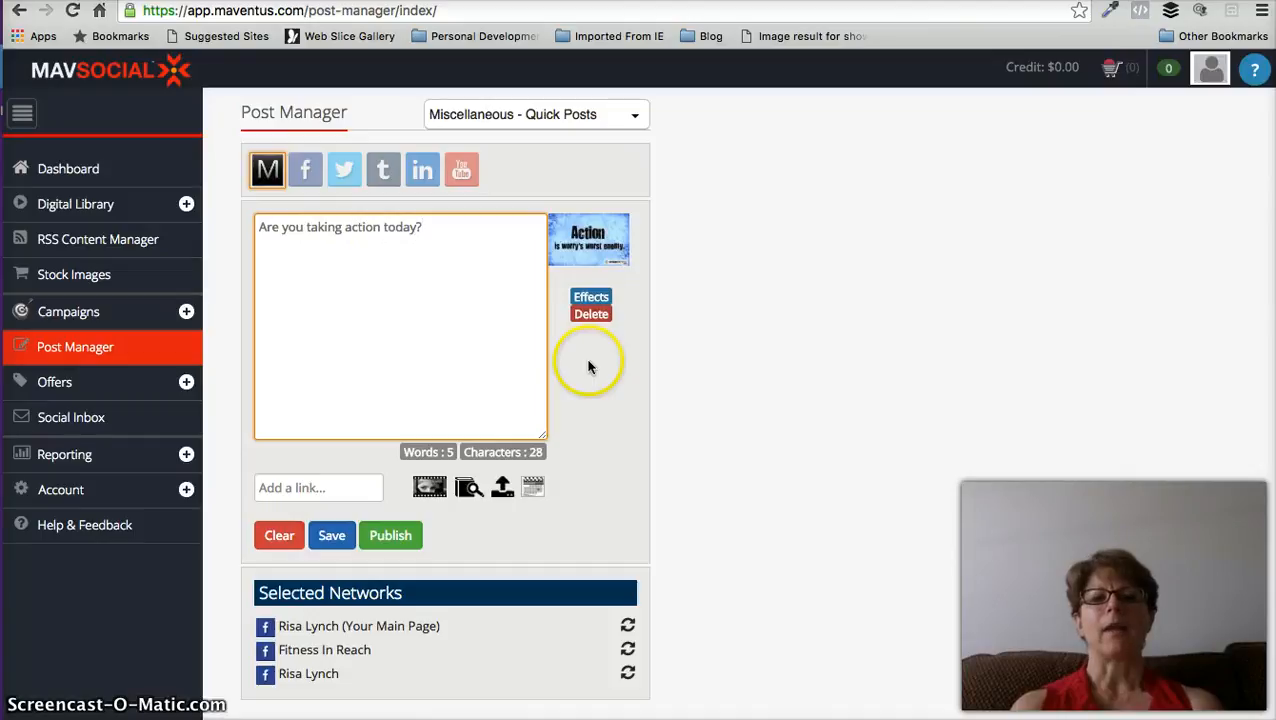
{"action": "left_click", "coordinate": [628, 626]}
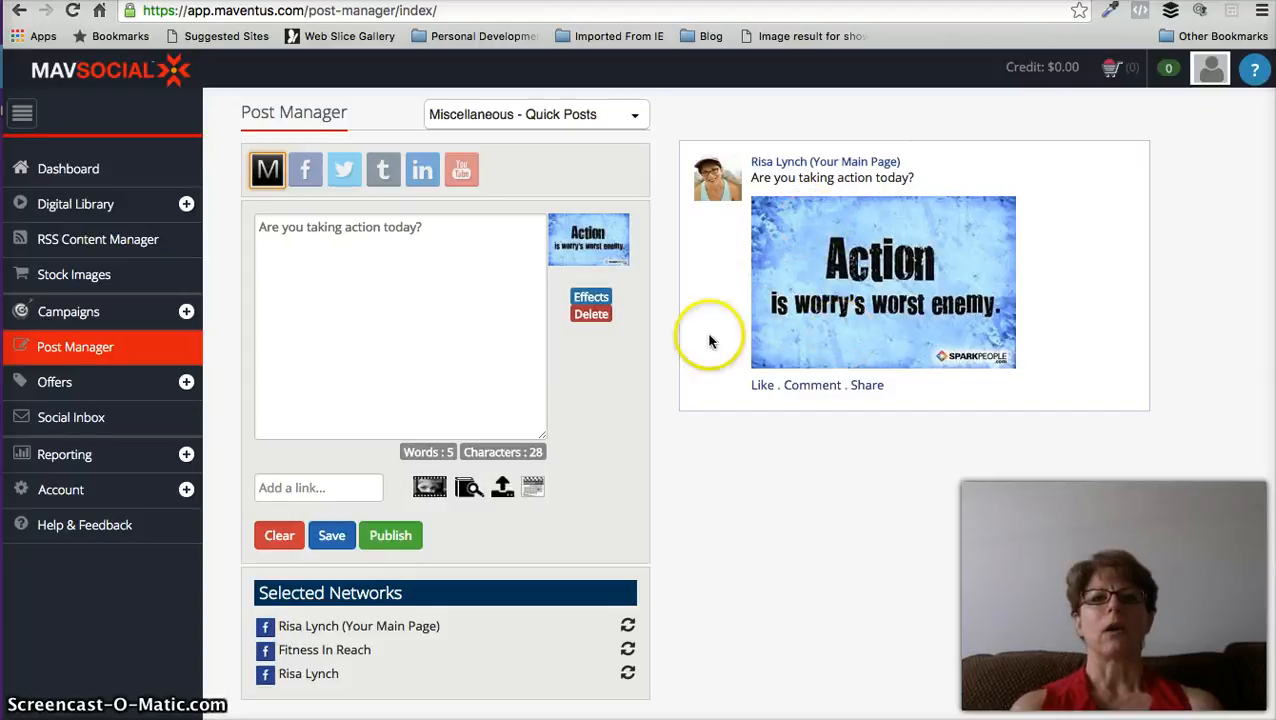
- Delete the attached "Action" image from the post and refresh the preview for the main Facebook page
{"action": "left_click", "coordinate": [596, 318]}
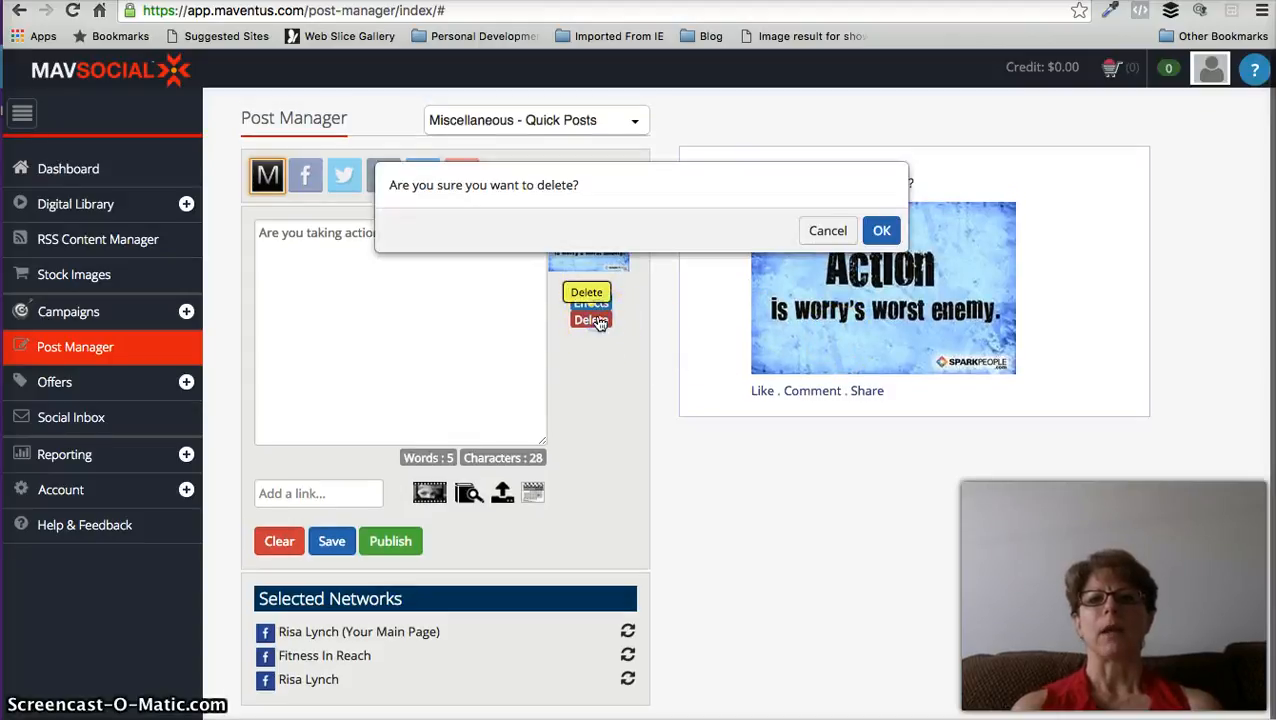
{"action": "left_click", "coordinate": [880, 233]}
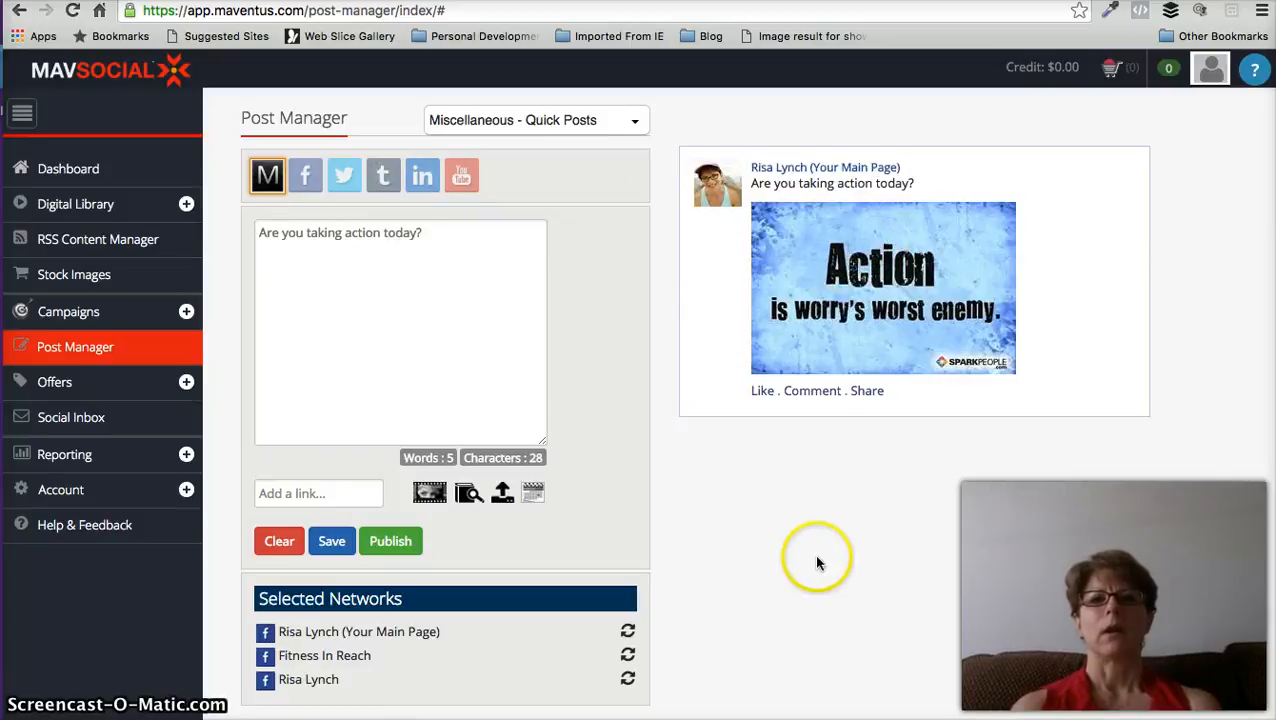
{"action": "scroll", "coordinate": [750, 537], "scroll_direction": "down", "scroll_amount": 1}
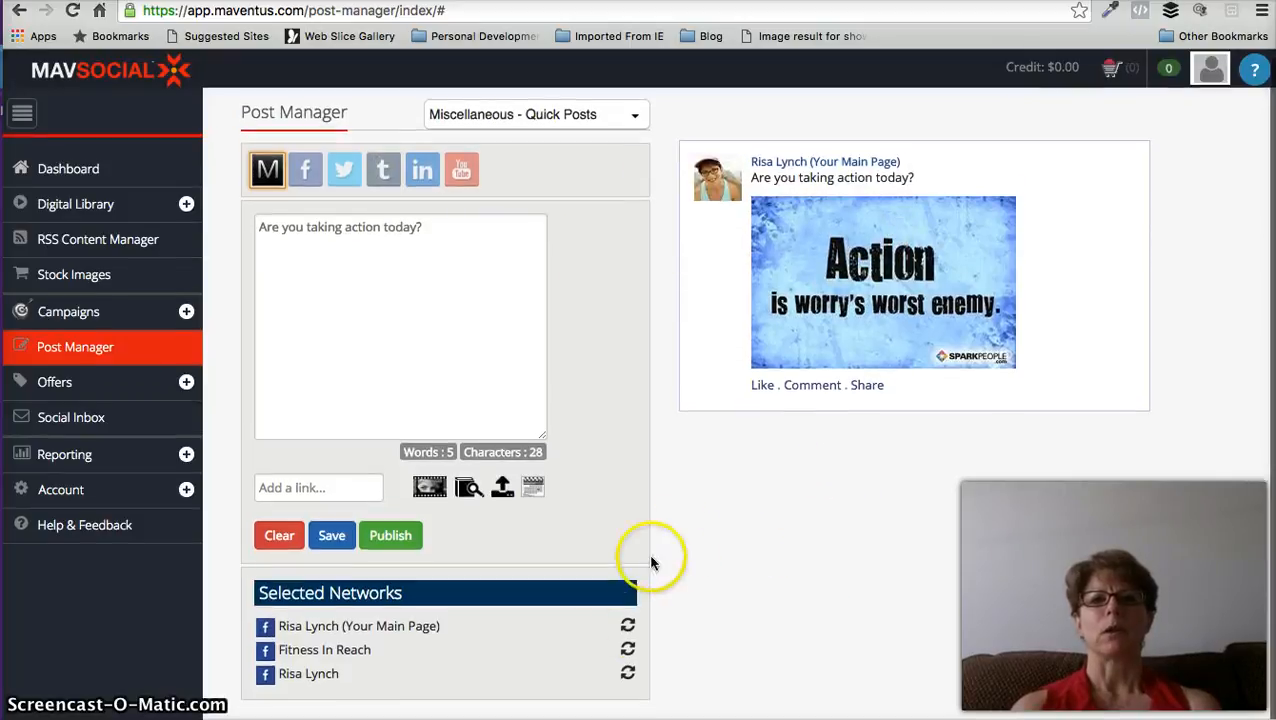
{"action": "left_click", "coordinate": [628, 628]}
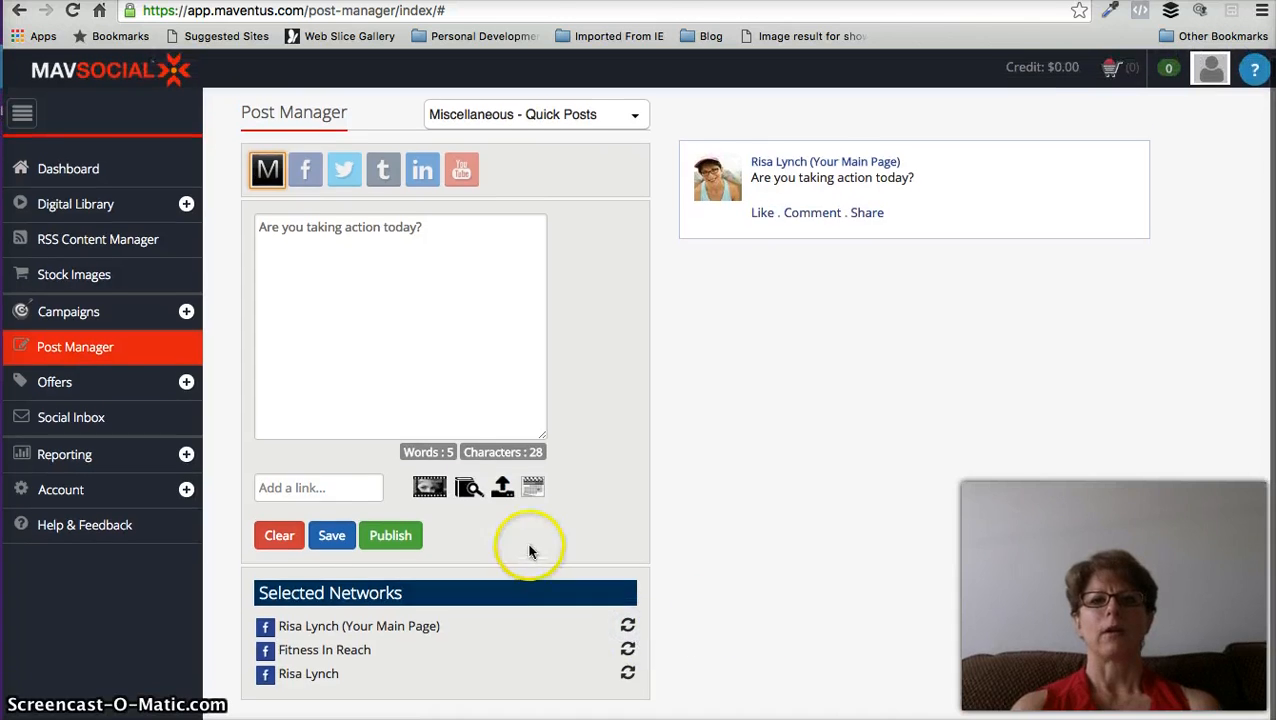
- Attach the mirror selfie of the woman in a pink top and white cap from the image library to the post
{"action": "left_click", "coordinate": [466, 488]}
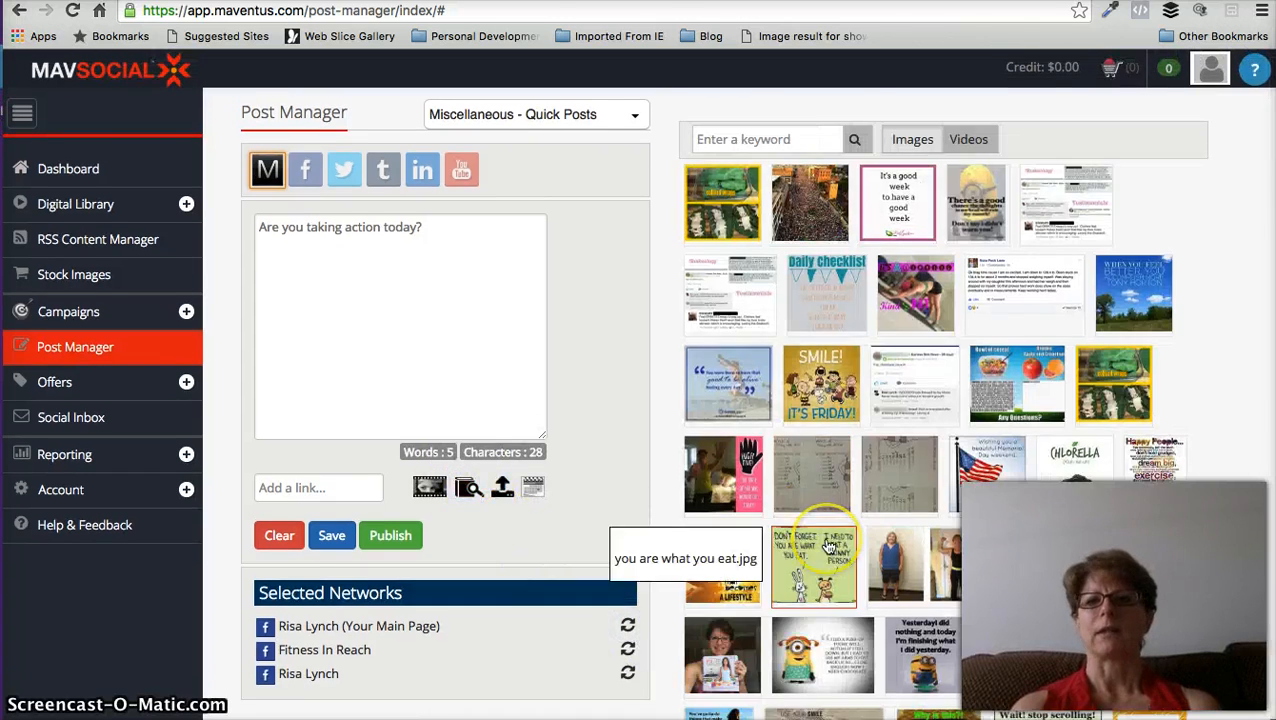
{"action": "scroll", "coordinate": [828, 546], "scroll_direction": "down", "scroll_amount": 5}
{"action": "scroll", "coordinate": [828, 546], "scroll_direction": "down", "scroll_amount": 15}
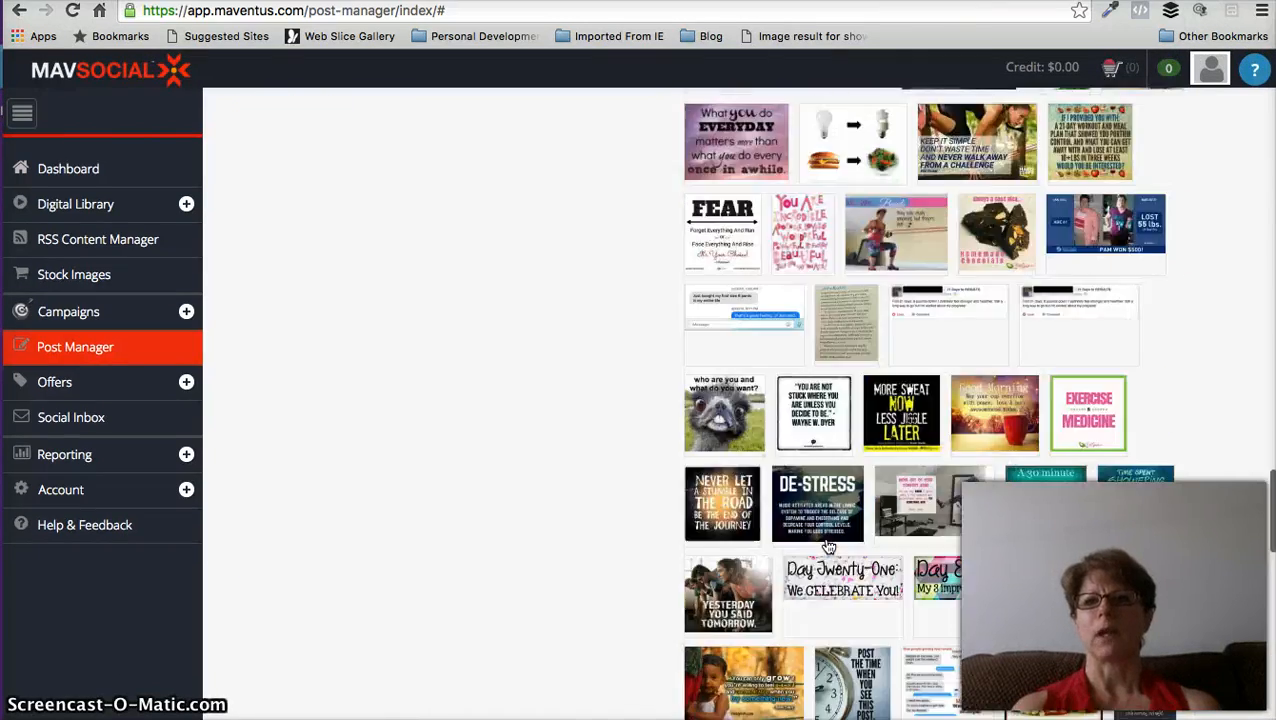
{"action": "scroll", "coordinate": [828, 546], "scroll_direction": "down", "scroll_amount": 1}
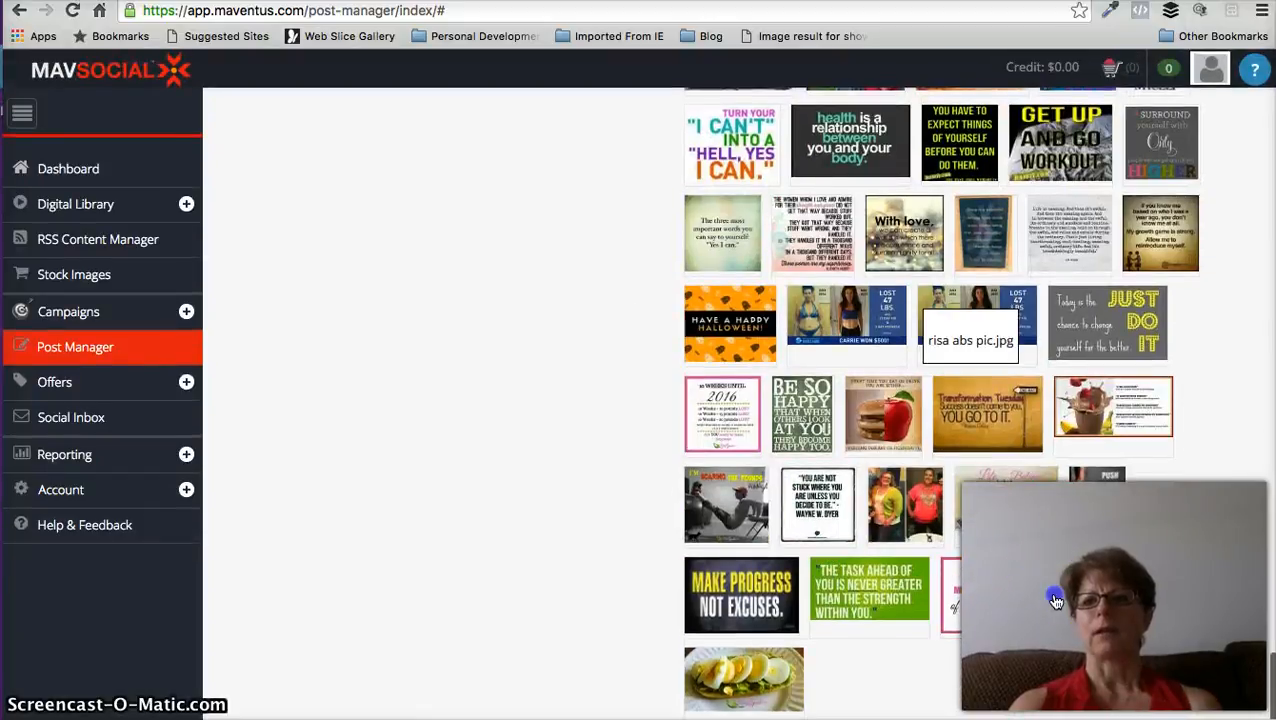
{"action": "left_click", "coordinate": [1055, 601]}
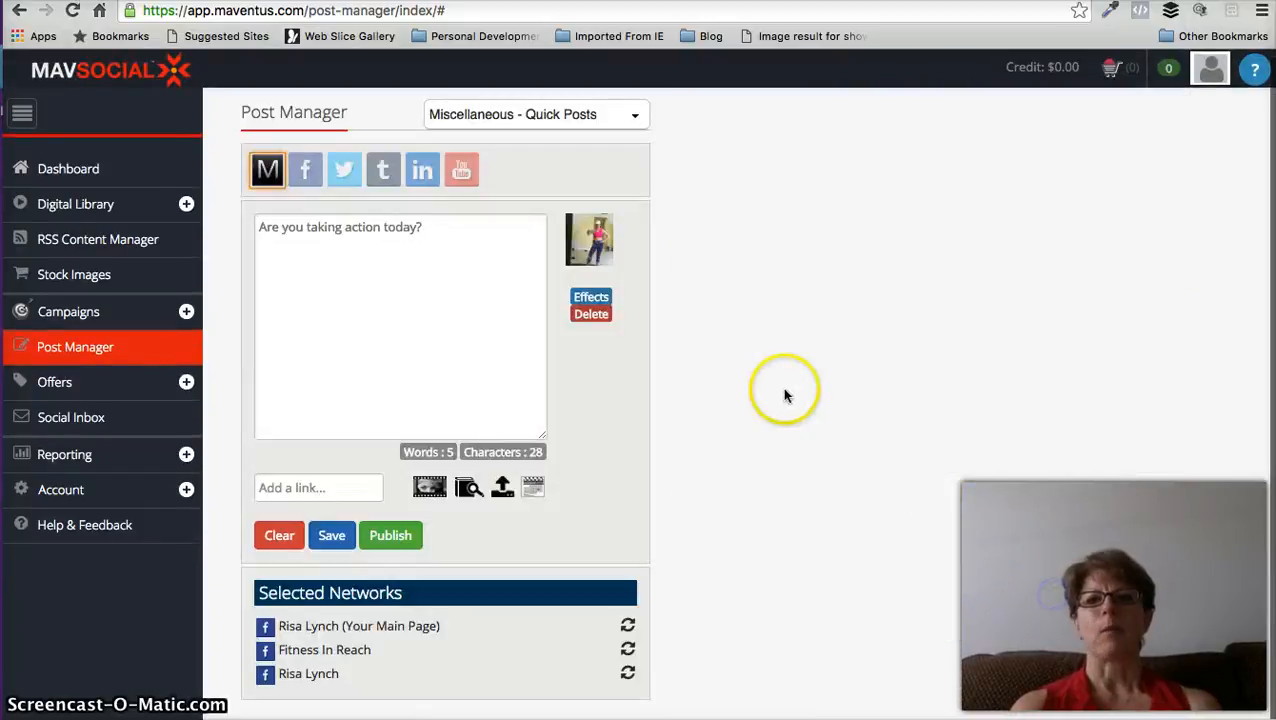
- Open the attached photo in the effects editor and add a red fez sticker, scaled down and tilted to sit on the woman's head
{"action": "left_click", "coordinate": [592, 299]}
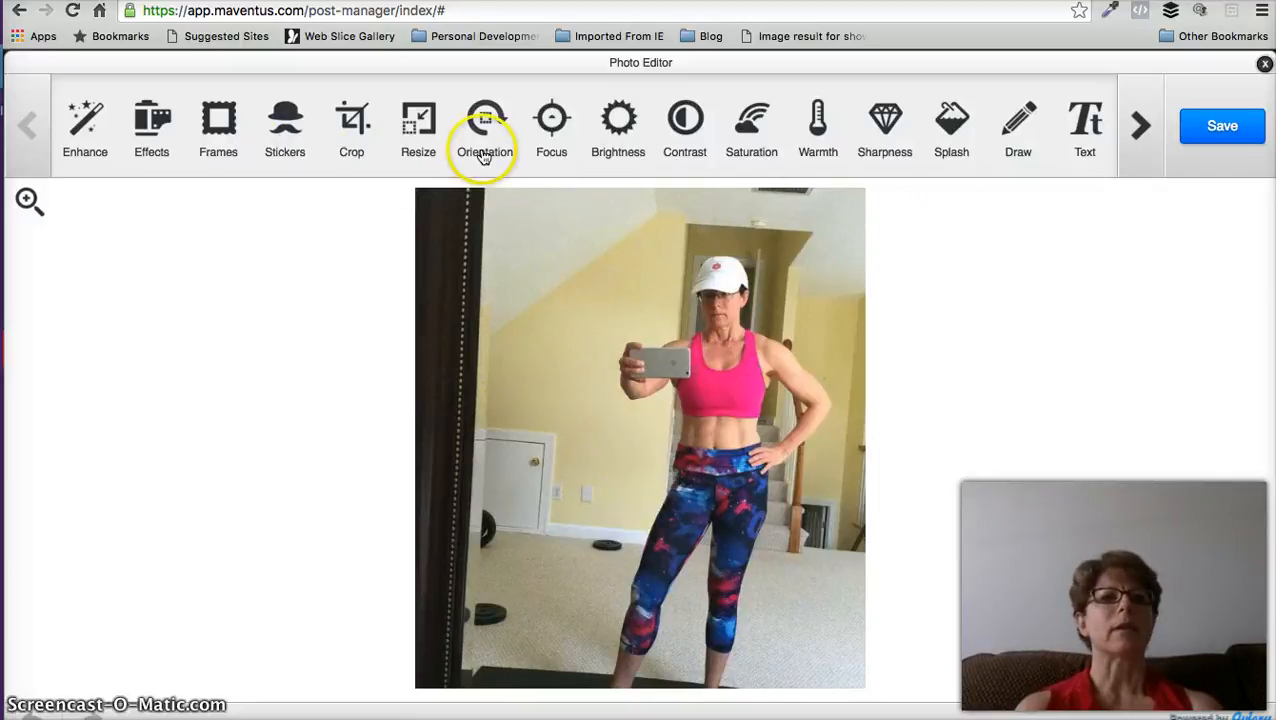
{"action": "left_click", "coordinate": [292, 140]}
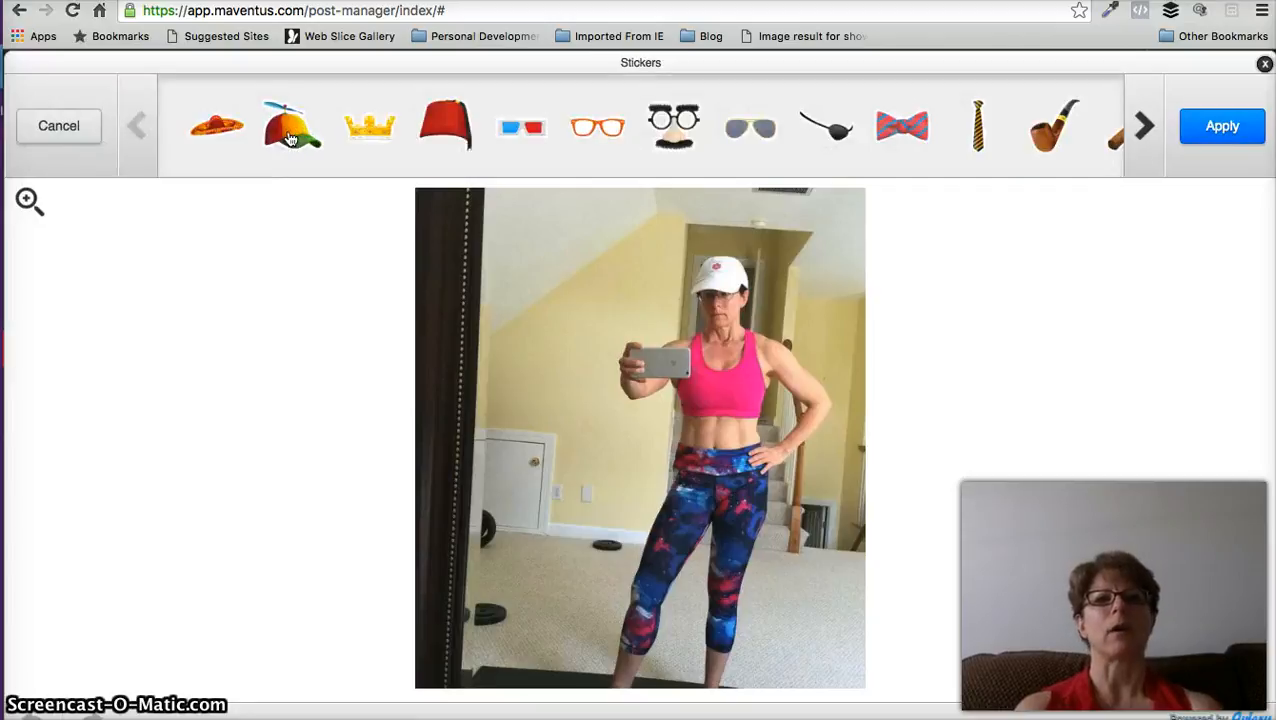
{"action": "left_click", "coordinate": [436, 131]}
{"action": "left_click_drag", "start_coordinate": [625, 431], "coordinate": [717, 264]}
{"action": "left_click_drag", "start_coordinate": [809, 352], "coordinate": [765, 319]}
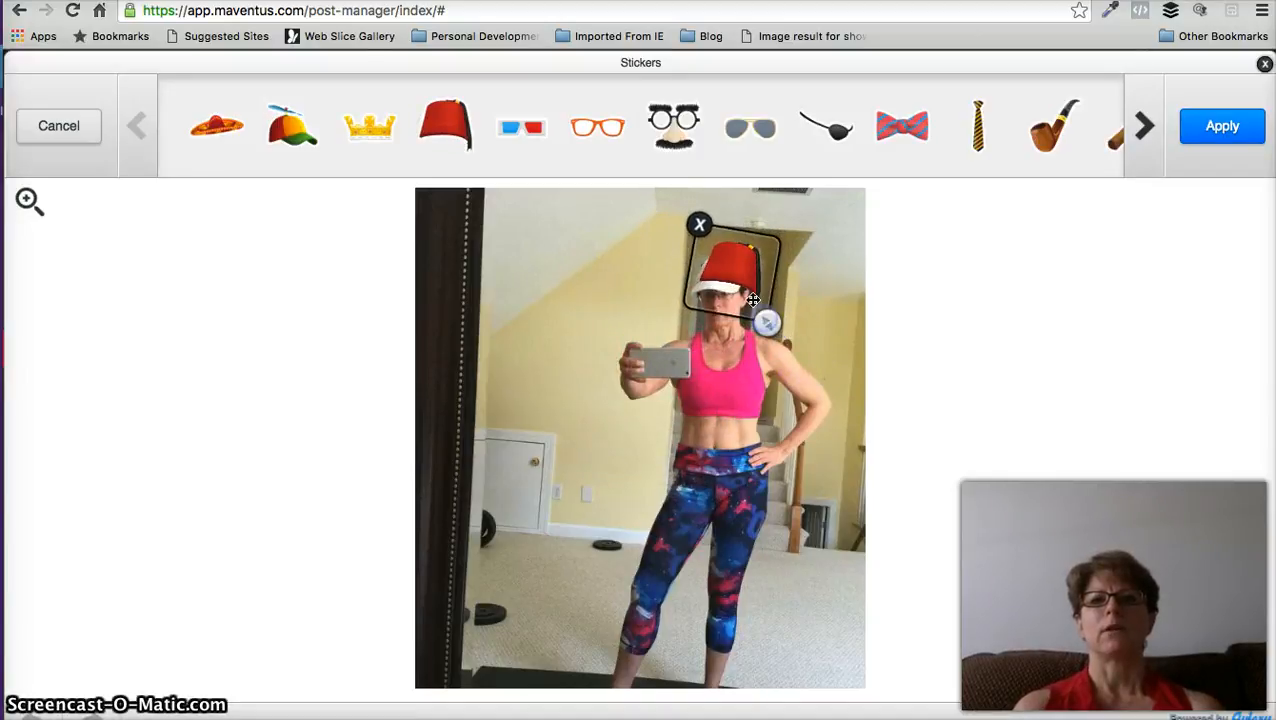
{"action": "left_click_drag", "start_coordinate": [746, 254], "coordinate": [737, 257]}
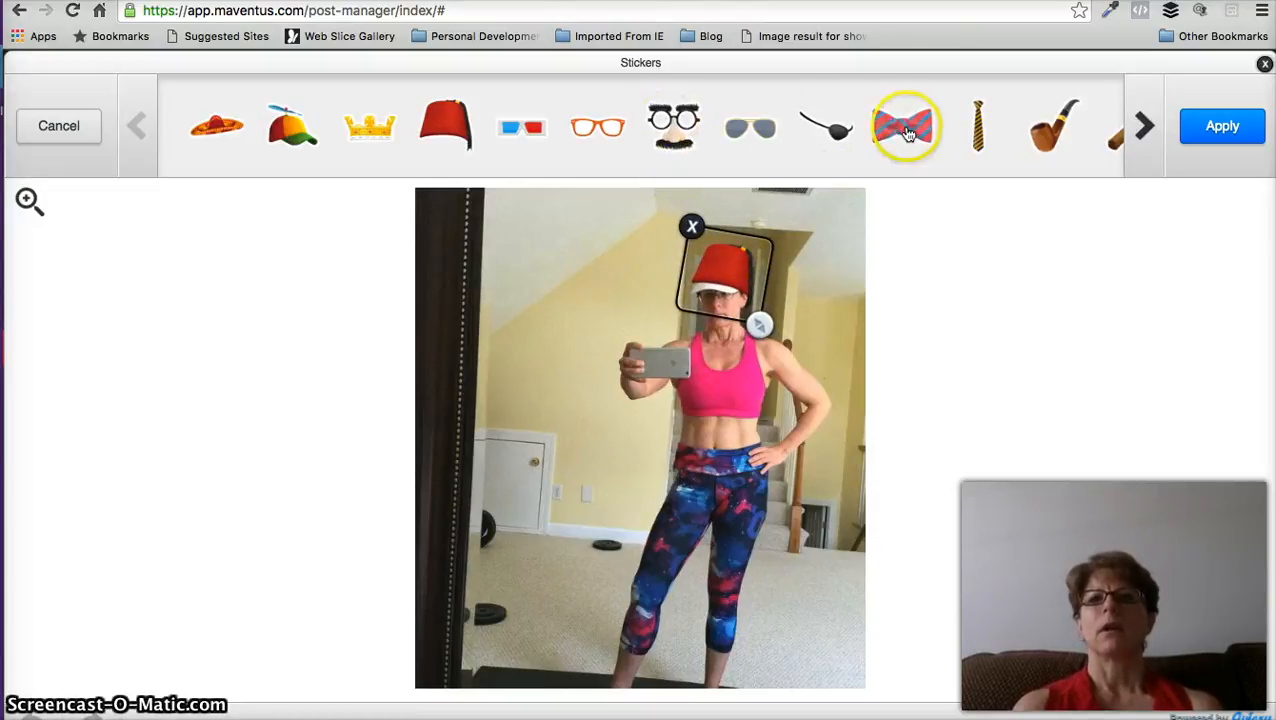
- Add the striped bow tie sticker, shrink it to fit at the woman's neck, and bring up more sticker choices
{"action": "left_click", "coordinate": [903, 128]}
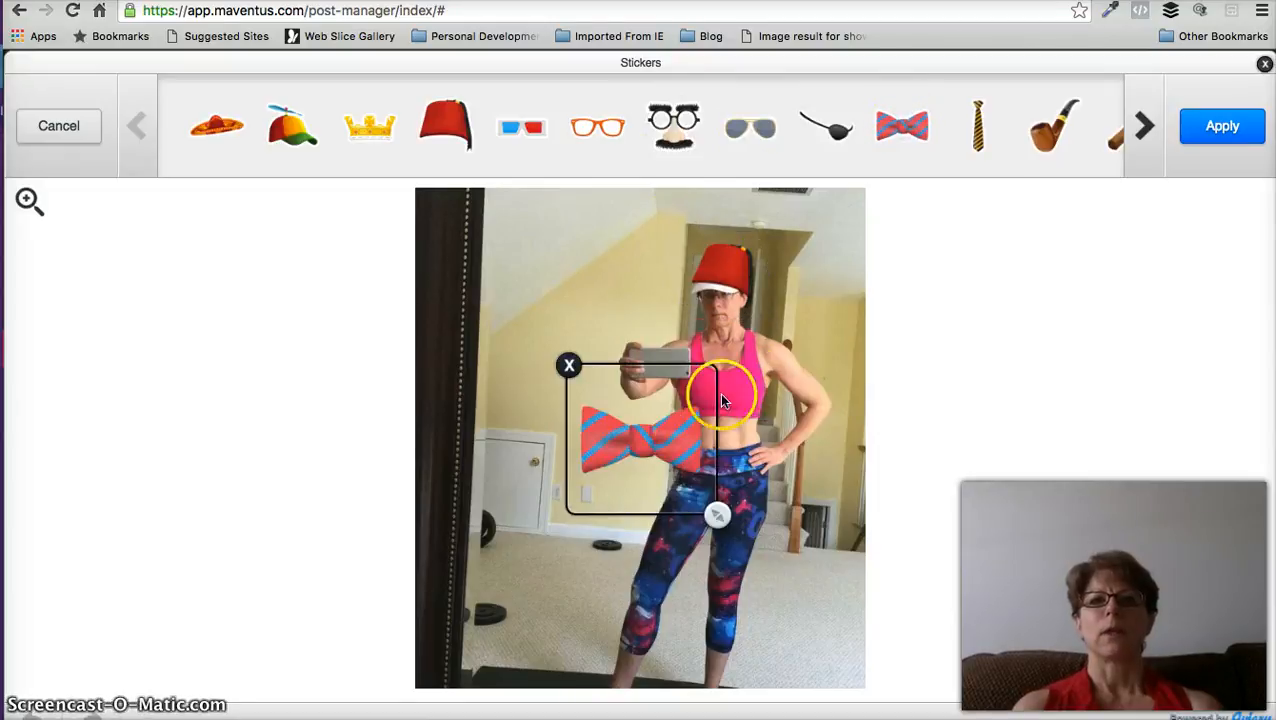
{"action": "left_click_drag", "start_coordinate": [725, 518], "coordinate": [724, 336]}
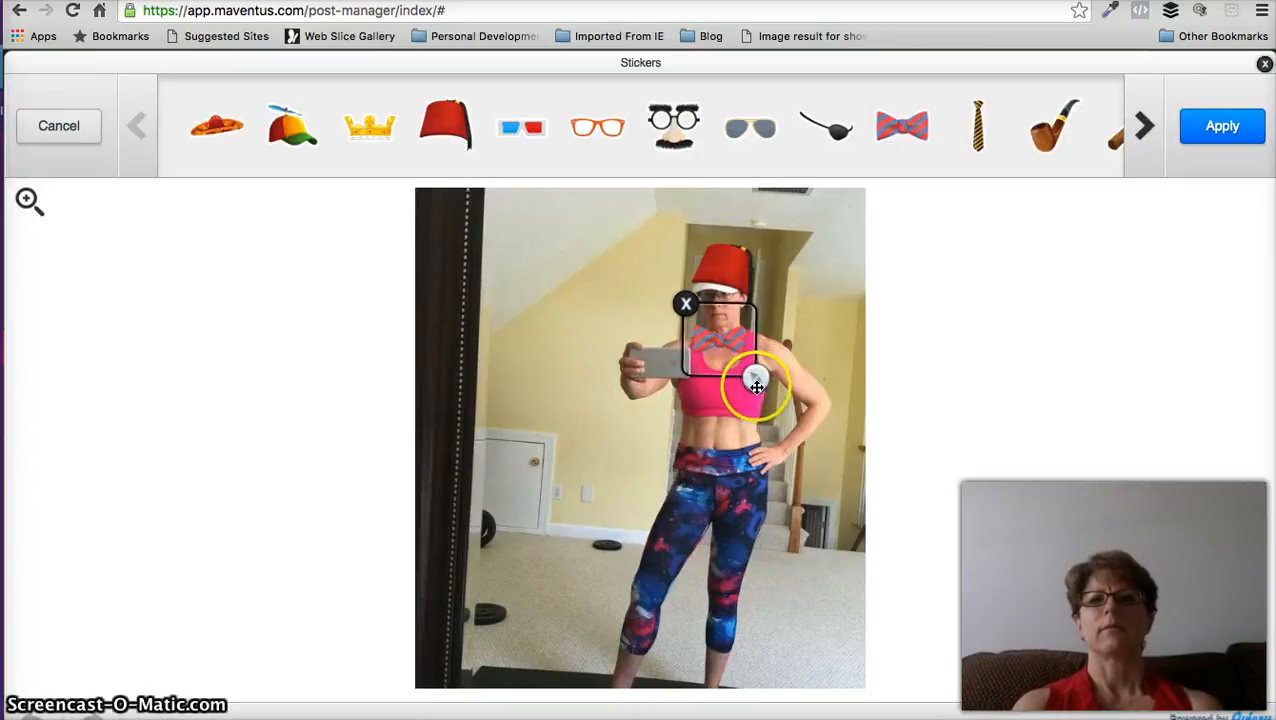
{"action": "left_click_drag", "start_coordinate": [756, 382], "coordinate": [752, 376]}
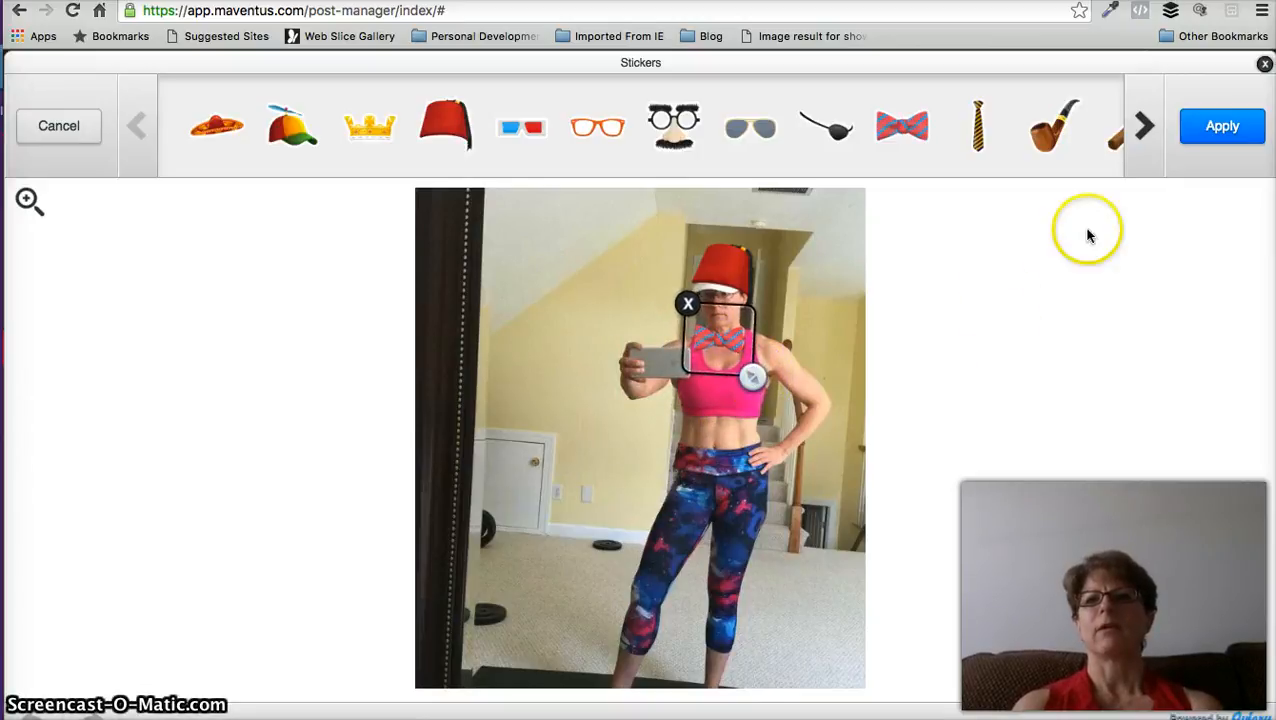
{"action": "left_click", "coordinate": [1144, 126]}
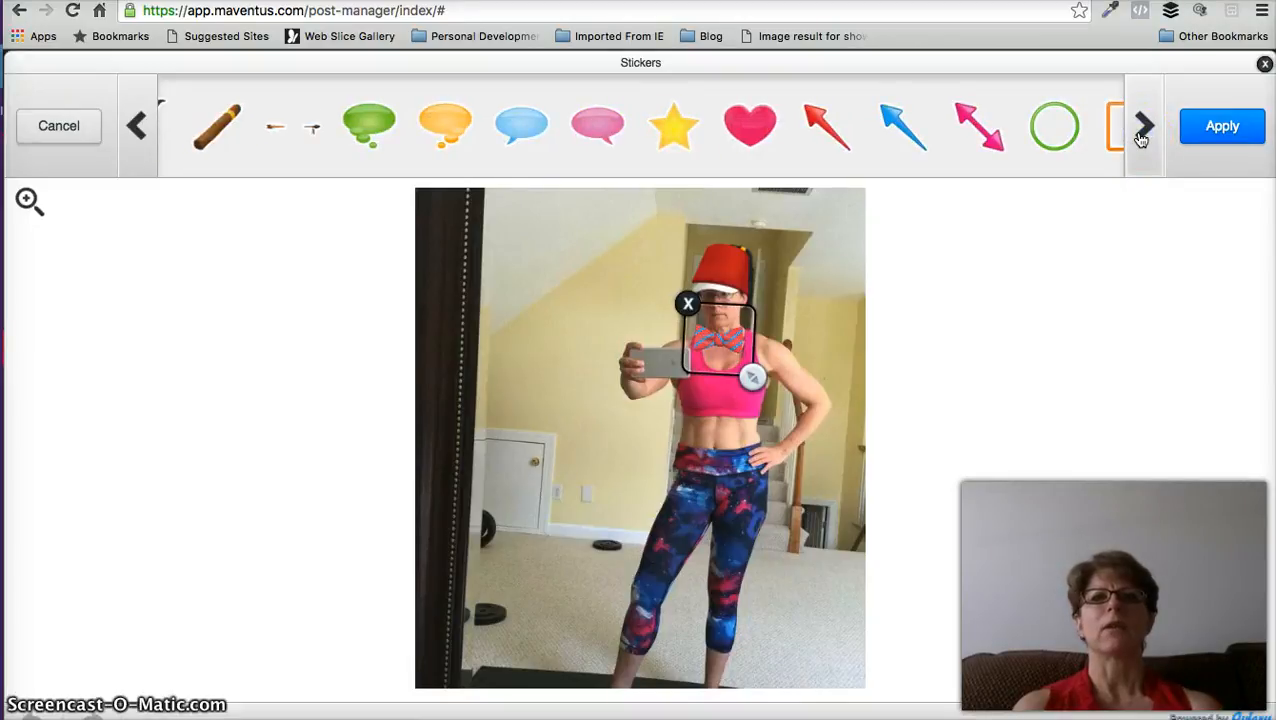
- Discard the stickers and add the caption "Abs Are Make In the Kitchen" to the photo as text
{"action": "left_click", "coordinate": [60, 126]}
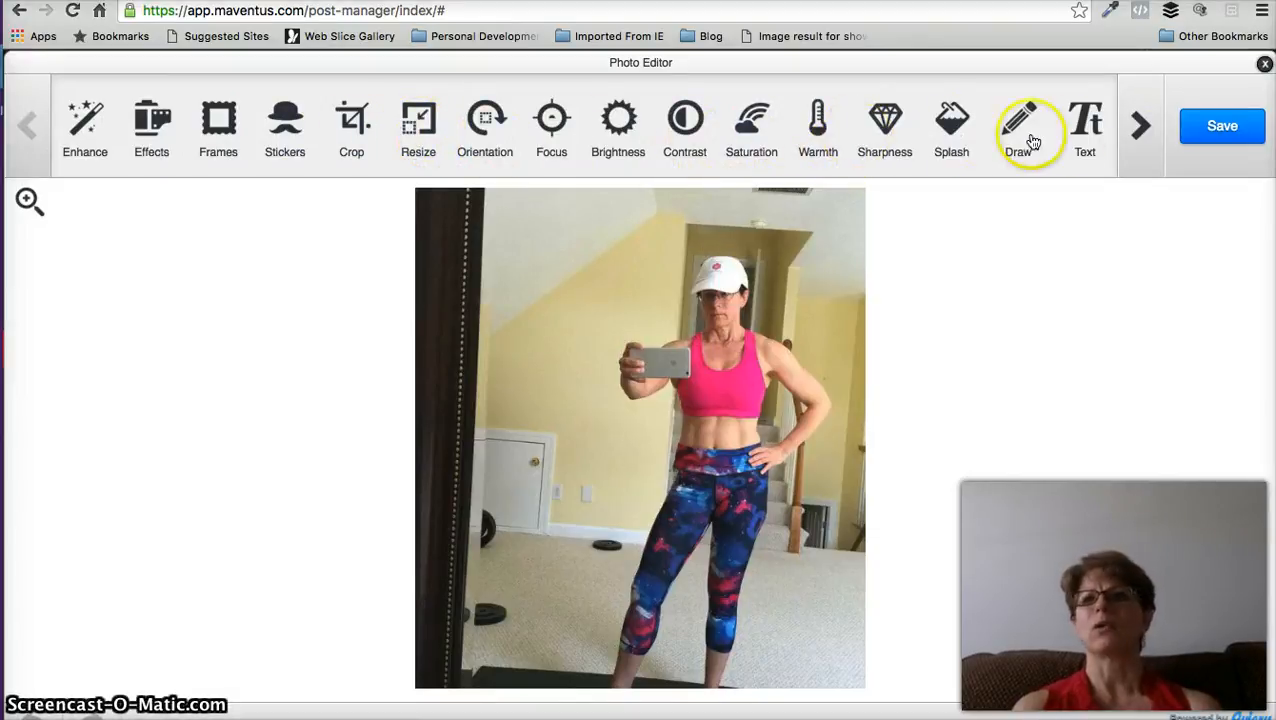
{"action": "left_click", "coordinate": [1086, 128]}
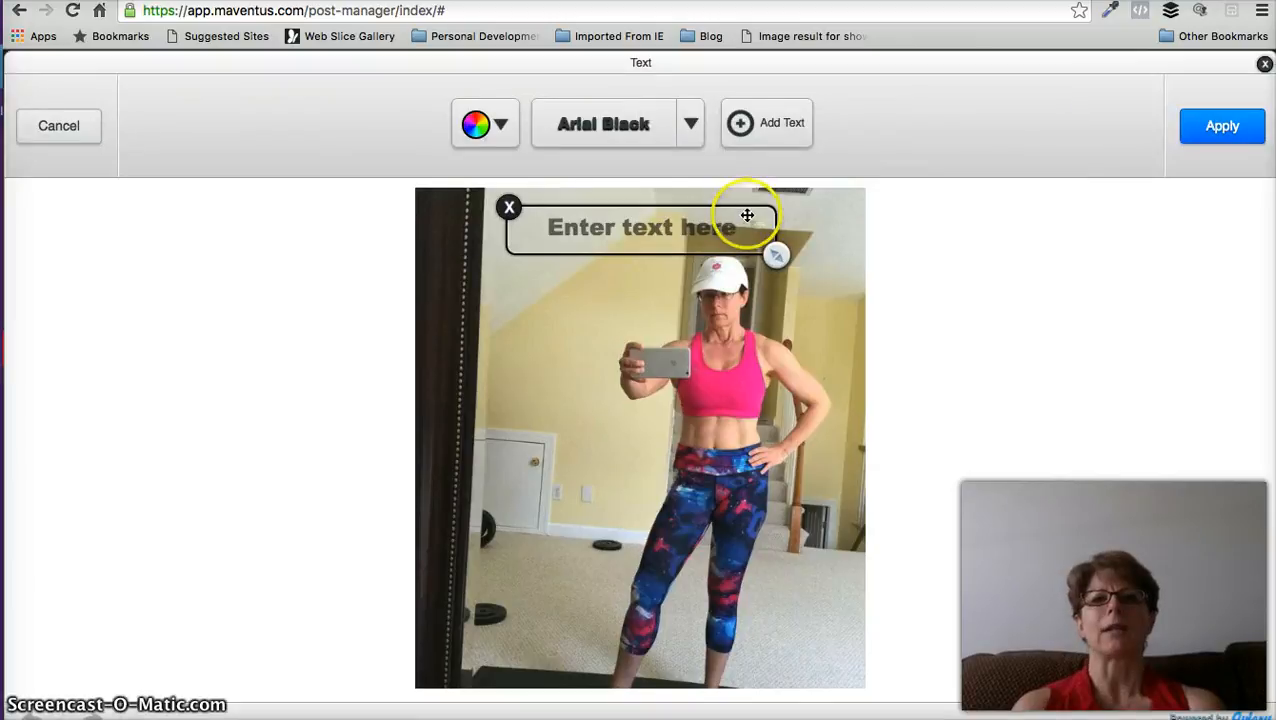
{"action": "left_click", "coordinate": [624, 228]}
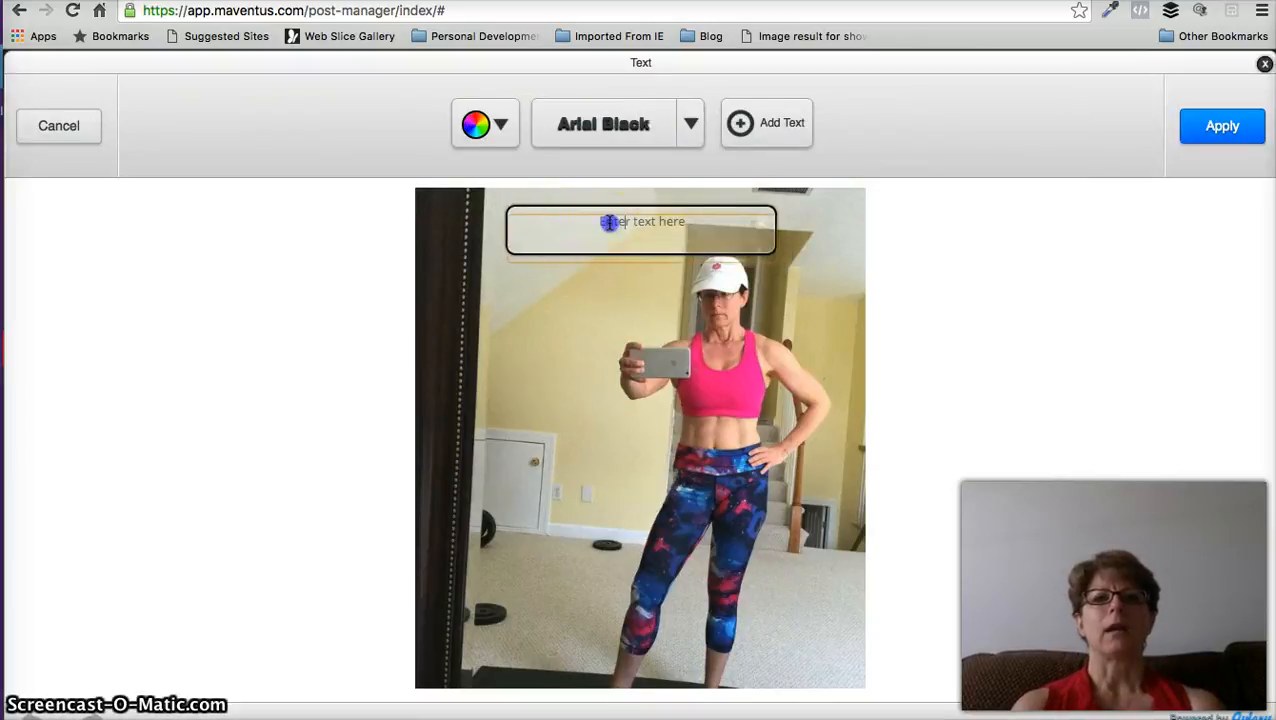
{"action": "type", "text": "Abs Are Ma"}
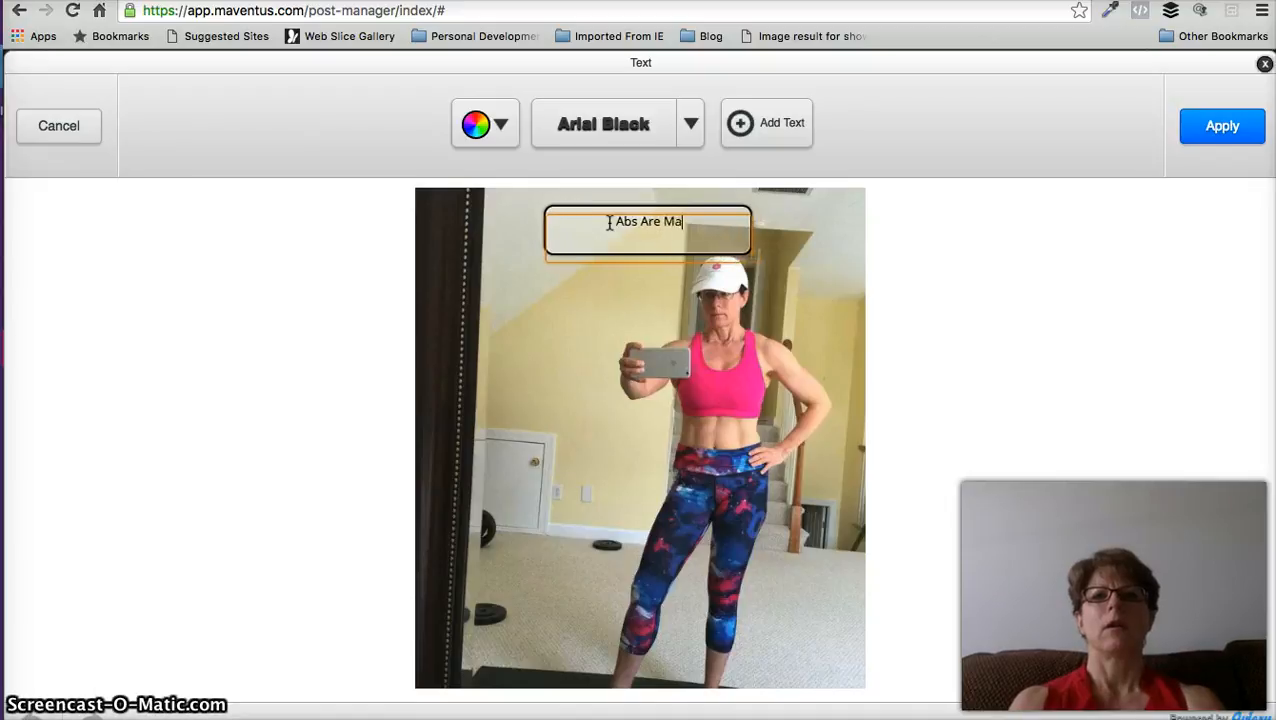
{"action": "type", "text": "ke In the Kitchen"}
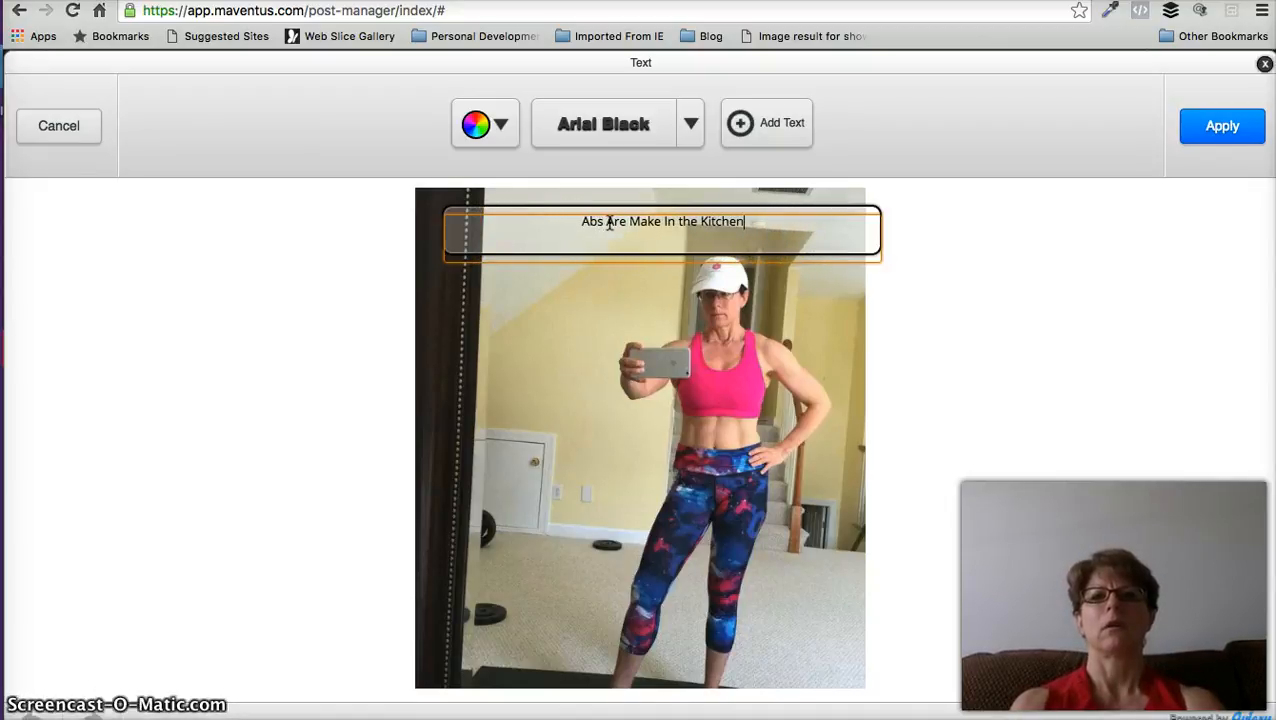
{"action": "left_click", "coordinate": [810, 276]}
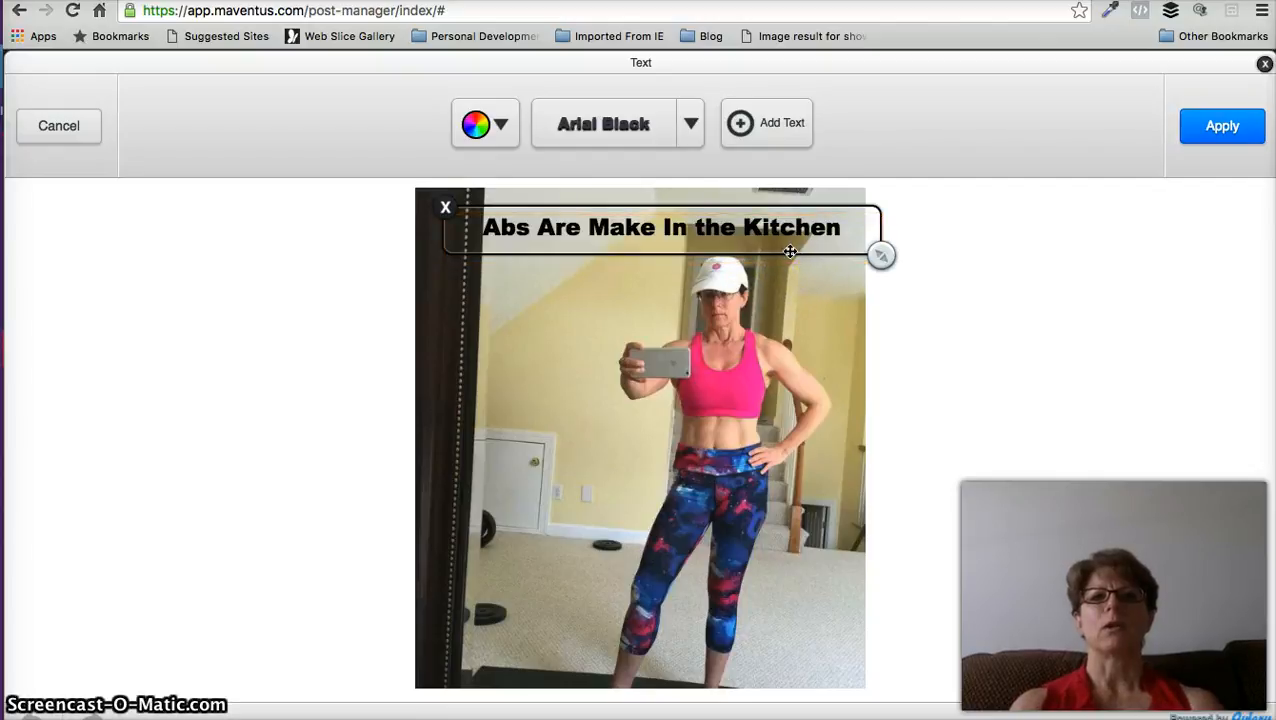
- Shrink the caption, tilt it upward and place it on the yellow wall beside the woman's head
{"action": "left_click_drag", "start_coordinate": [880, 255], "coordinate": [768, 204]}
{"action": "left_click_drag", "start_coordinate": [694, 222], "coordinate": [620, 286]}
{"action": "left_click_drag", "start_coordinate": [699, 269], "coordinate": [698, 240]}
- Set the caption's font to Butterfly Kids
{"action": "left_click", "coordinate": [691, 123]}
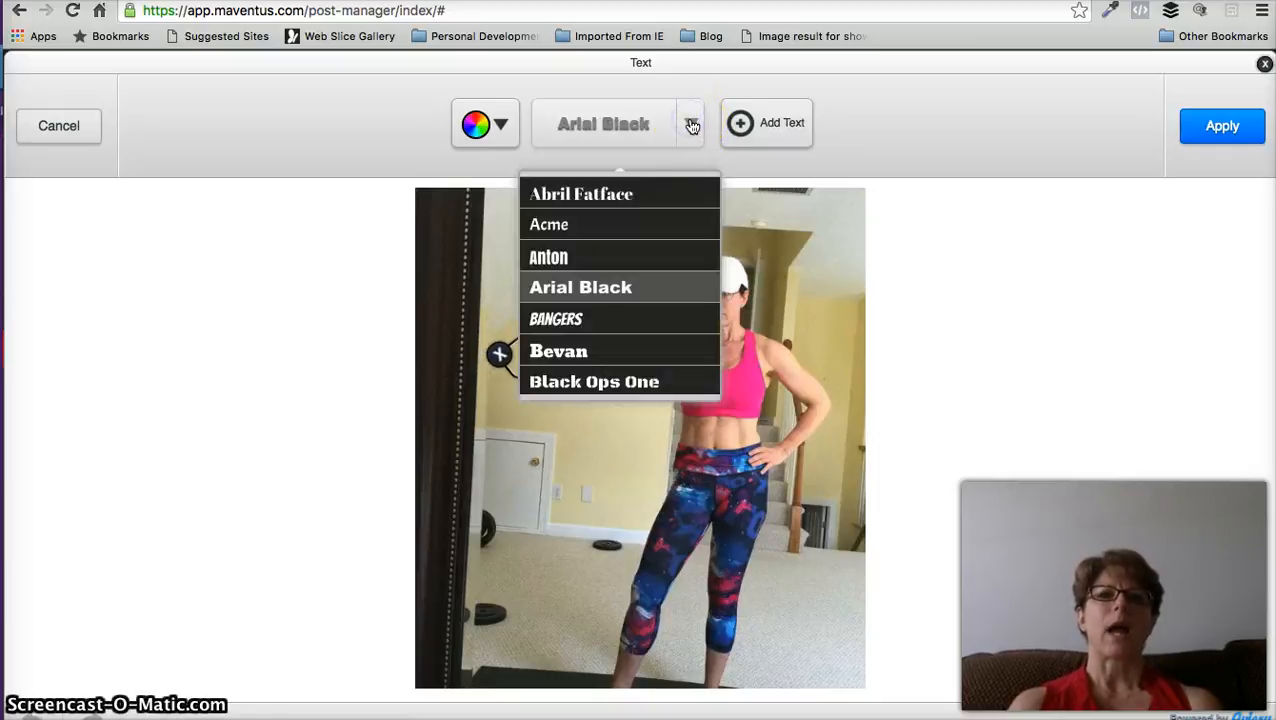
{"action": "scroll", "coordinate": [647, 318], "scroll_direction": "down", "scroll_amount": 5}
{"action": "scroll", "coordinate": [644, 322], "scroll_direction": "up", "scroll_amount": 2}
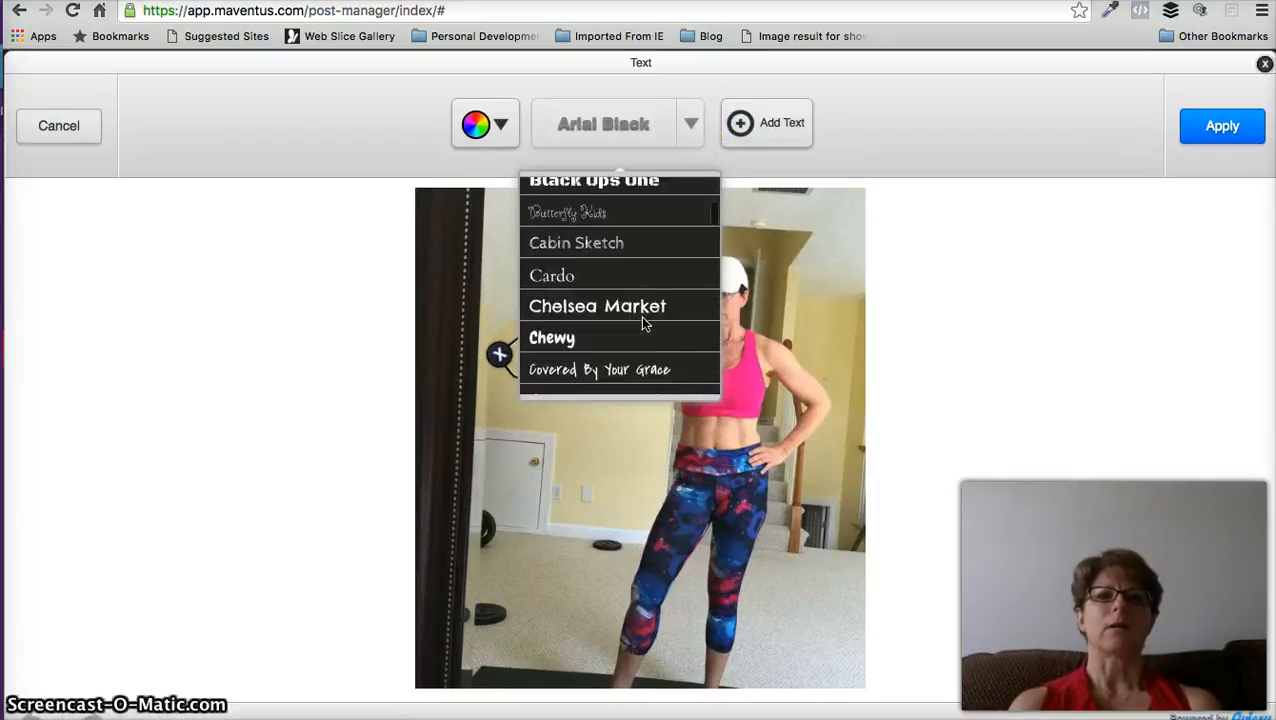
{"action": "left_click", "coordinate": [630, 229]}
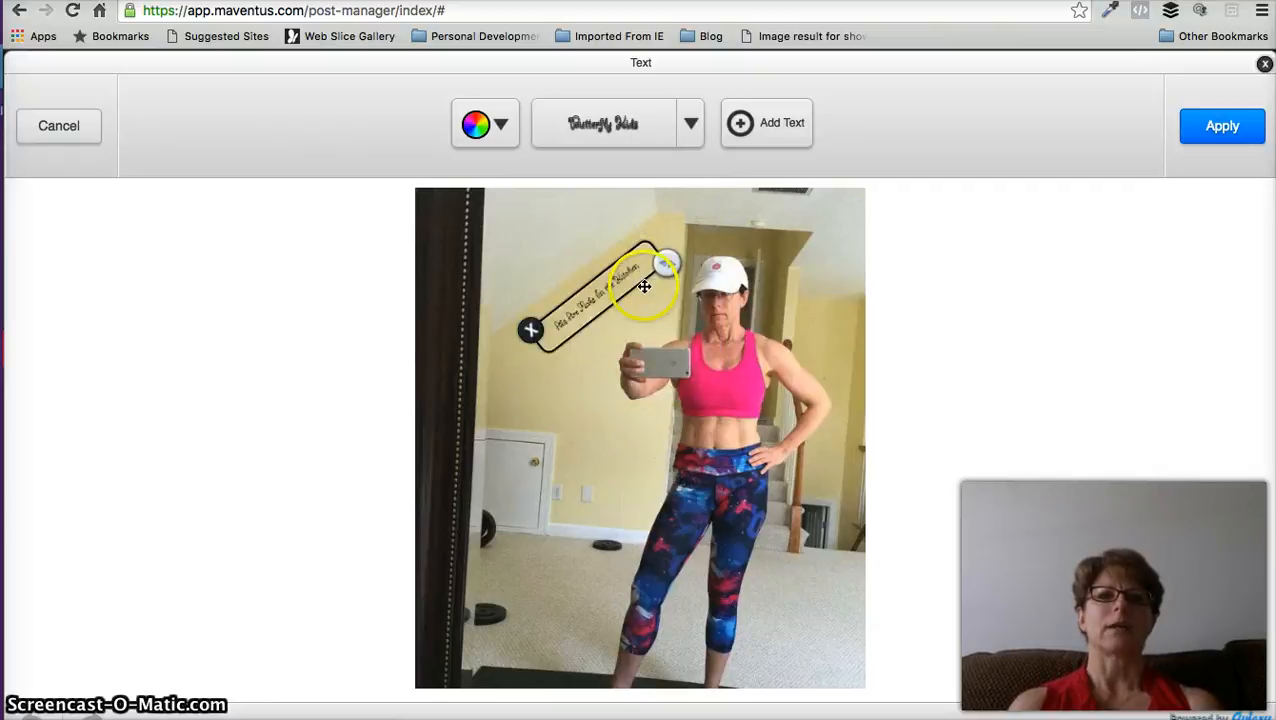
- Change the caption's font to Covered By Your Grace and enlarge the tilted caption
{"action": "left_click", "coordinate": [691, 123]}
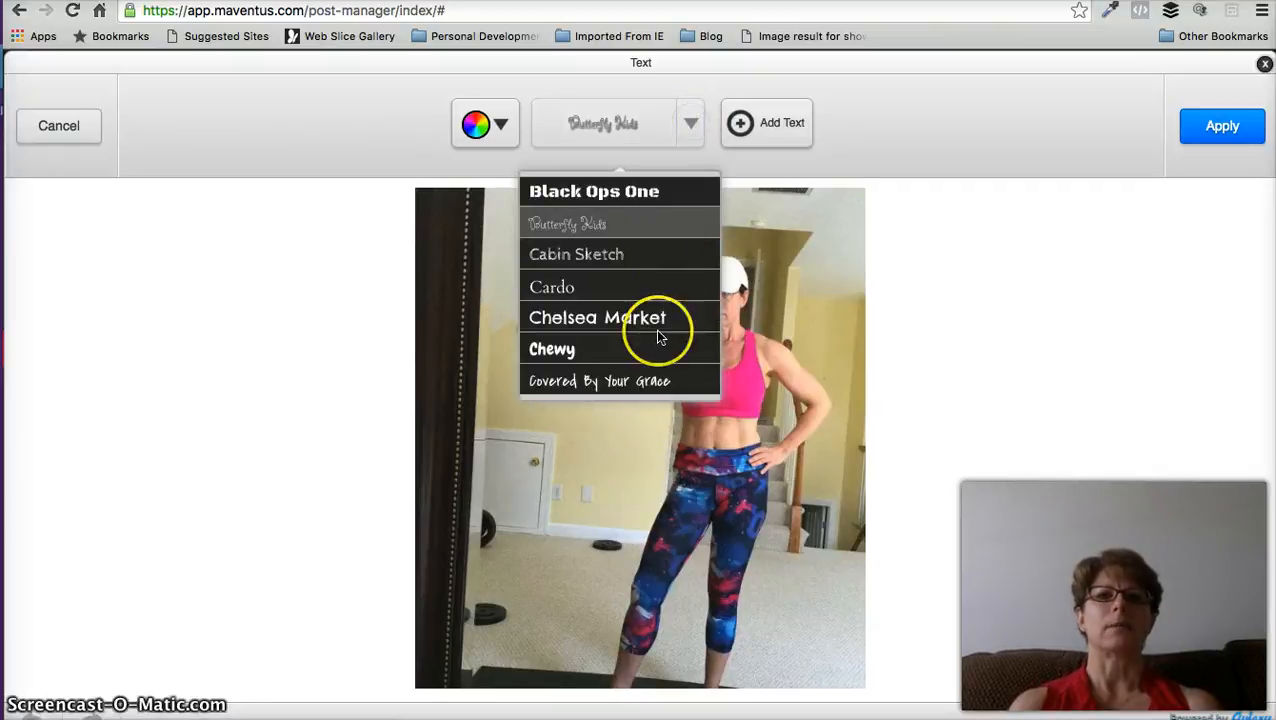
{"action": "scroll", "coordinate": [656, 330], "scroll_direction": "down", "scroll_amount": 1}
{"action": "scroll", "coordinate": [657, 353], "scroll_direction": "down", "scroll_amount": 2}
{"action": "left_click", "coordinate": [639, 250]}
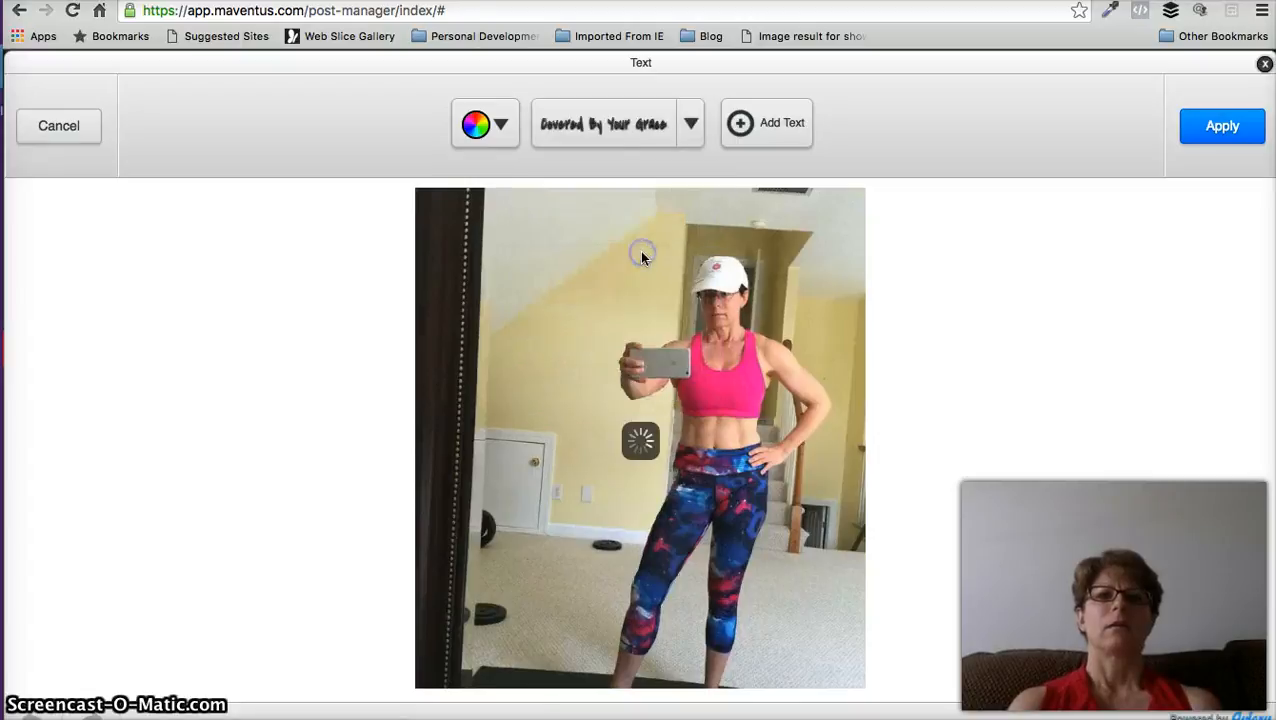
{"action": "left_click_drag", "start_coordinate": [678, 257], "coordinate": [743, 216]}
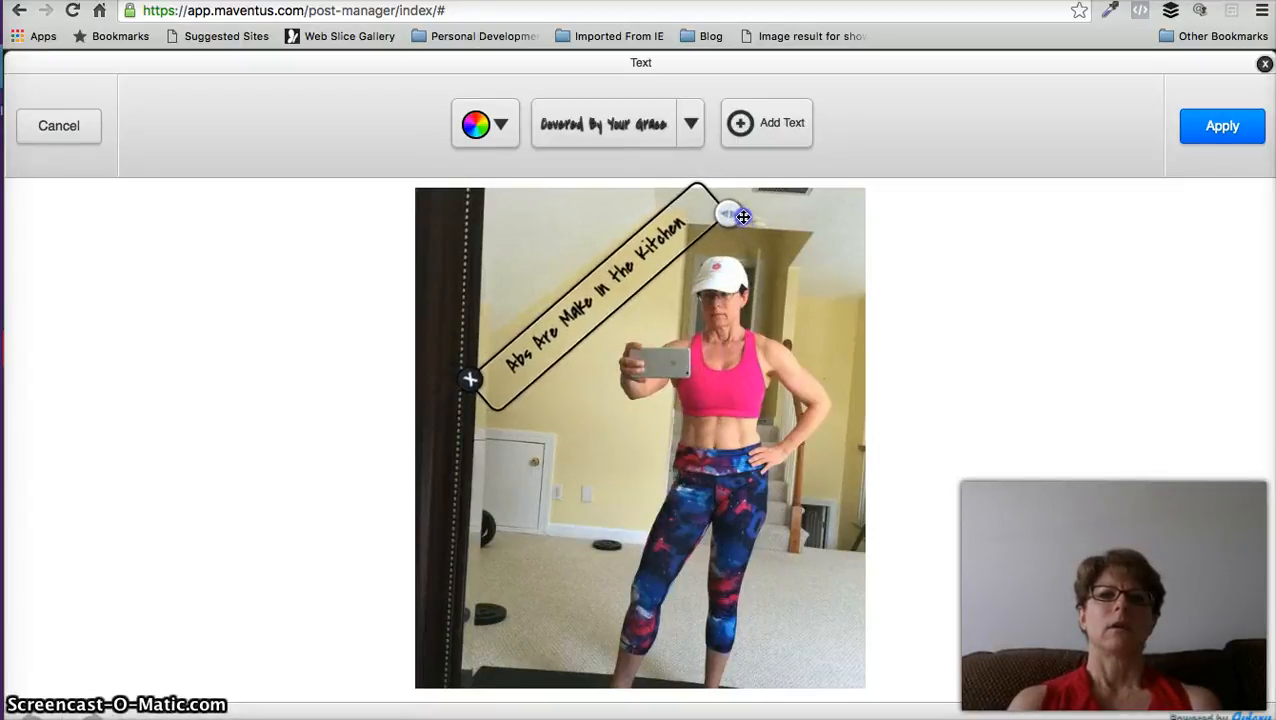
- Try to recolour the caption by choosing a magenta hue
{"action": "left_click", "coordinate": [507, 146]}
{"action": "left_click", "coordinate": [558, 205]}
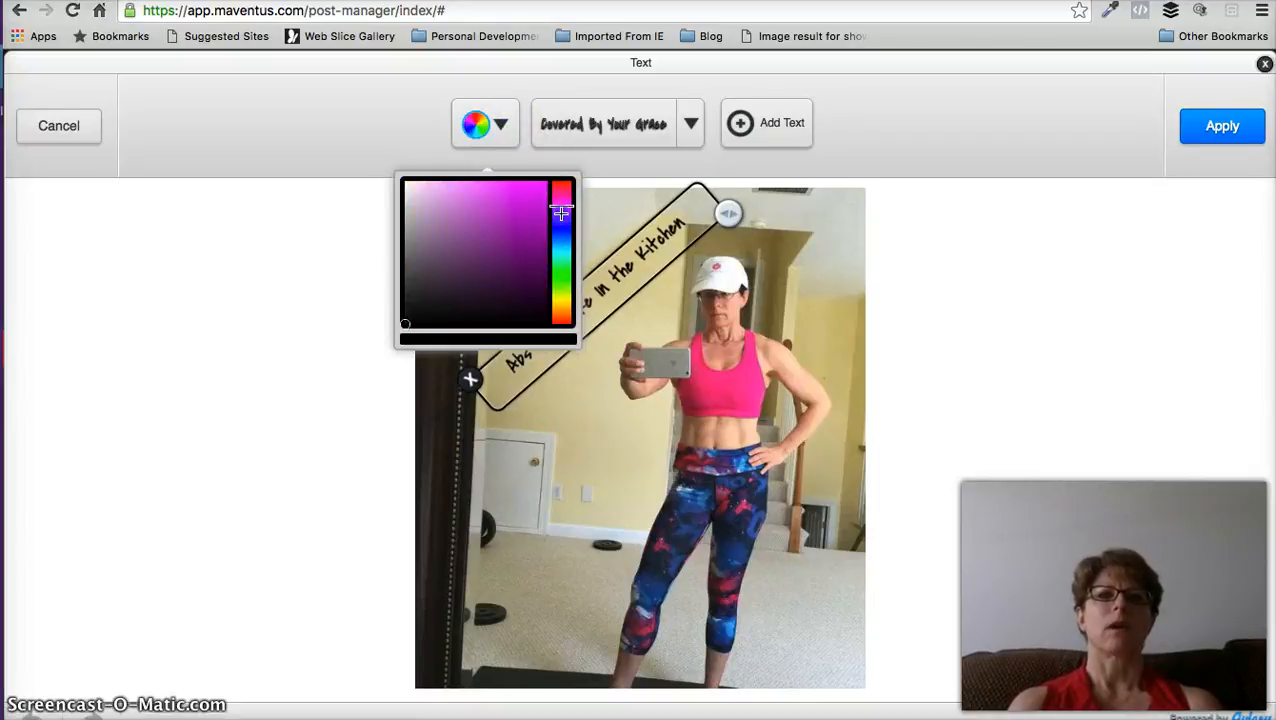
{"action": "left_click", "coordinate": [561, 214]}
{"action": "left_click", "coordinate": [561, 206]}
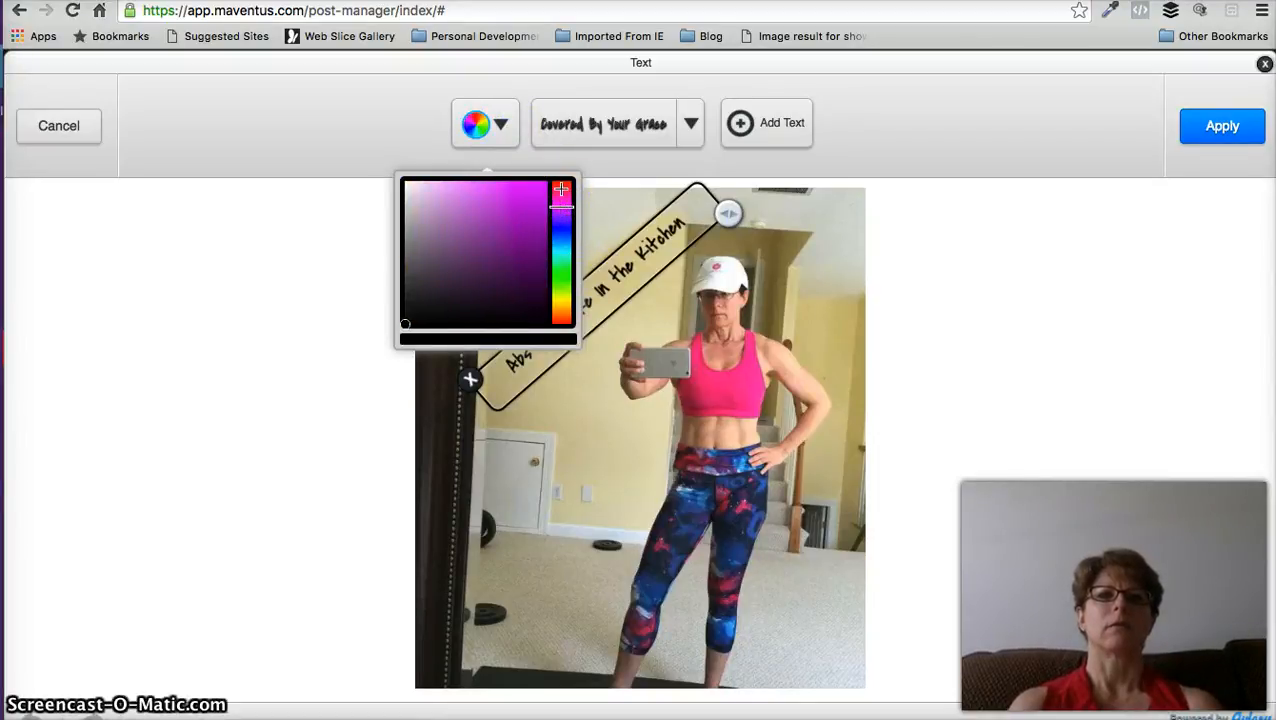
{"action": "left_click", "coordinate": [642, 308]}
- Select the caption's whole text and recolour it bright pink to match the woman's top
{"action": "left_click", "coordinate": [642, 262]}
{"action": "left_click", "coordinate": [686, 215]}
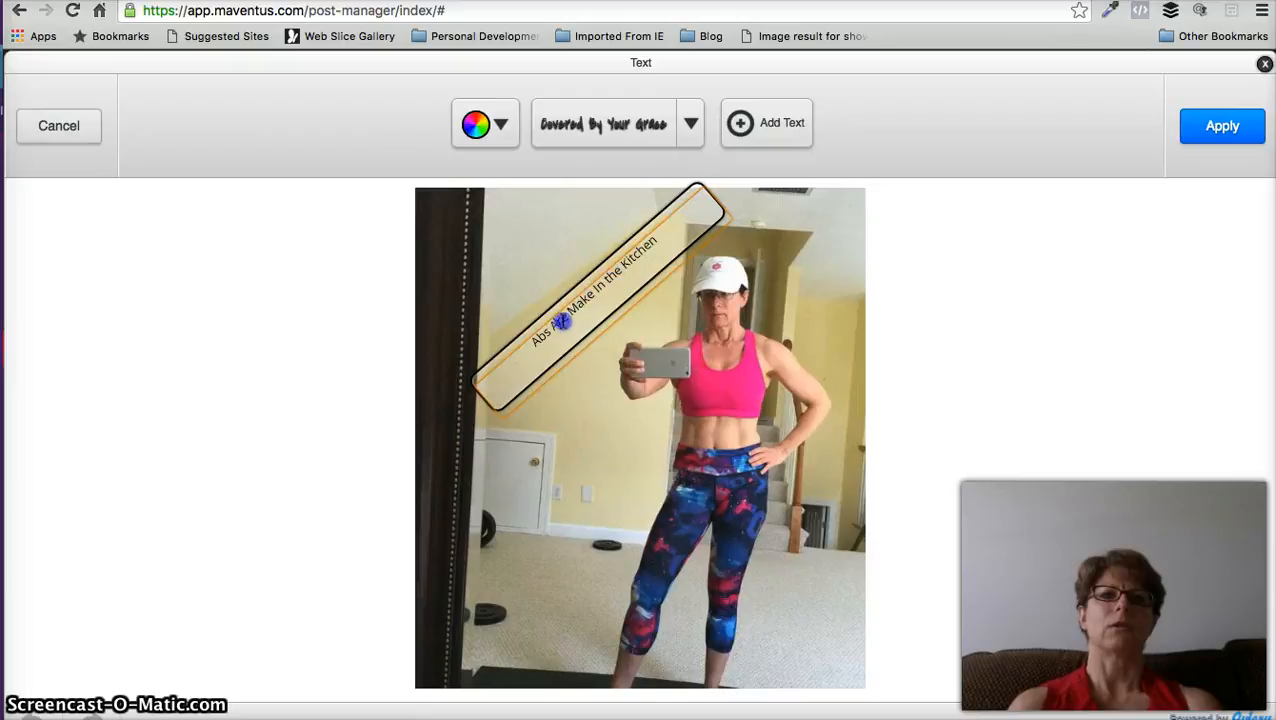
{"action": "left_click", "coordinate": [664, 247]}
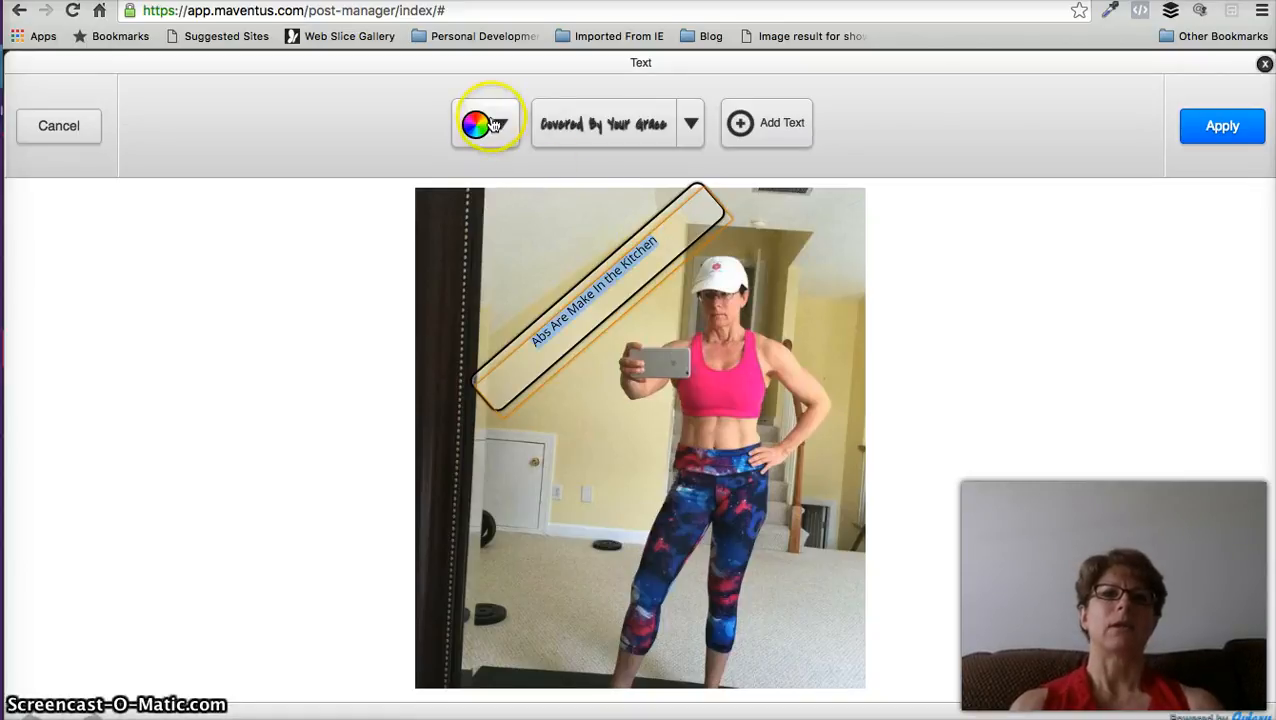
{"action": "left_click", "coordinate": [493, 124]}
{"action": "left_click", "coordinate": [560, 204]}
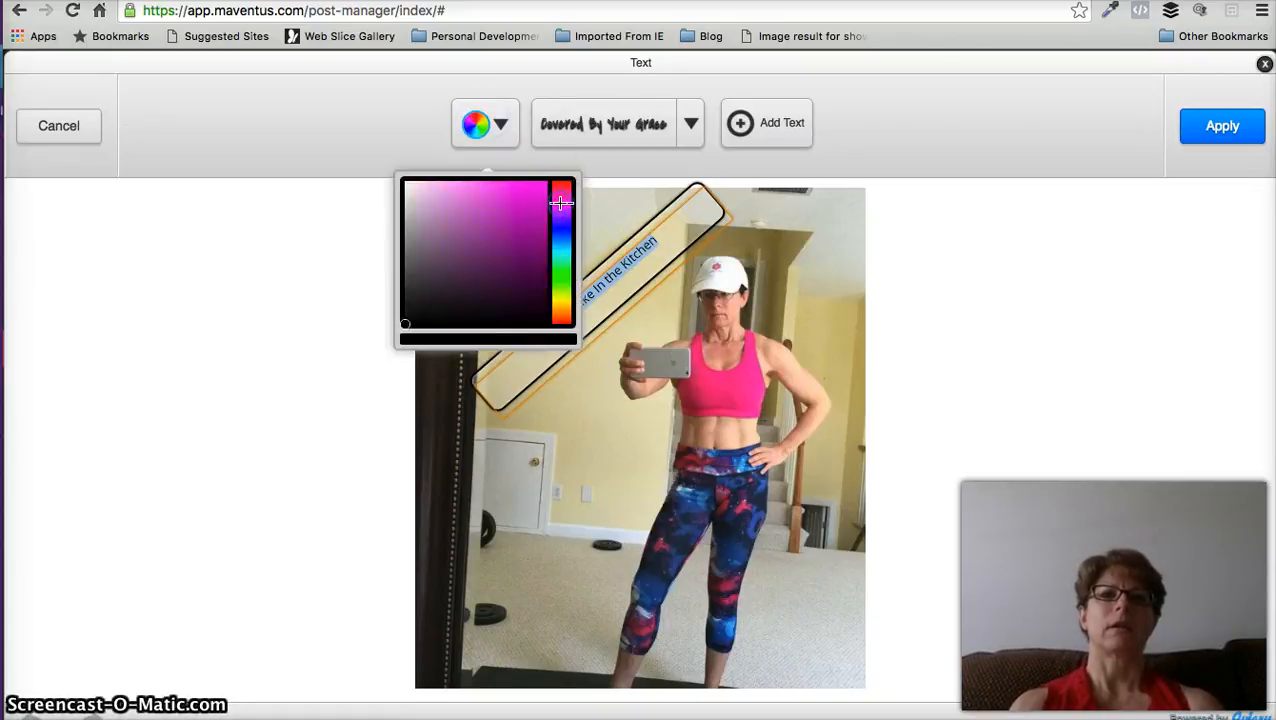
{"action": "left_click", "coordinate": [511, 209]}
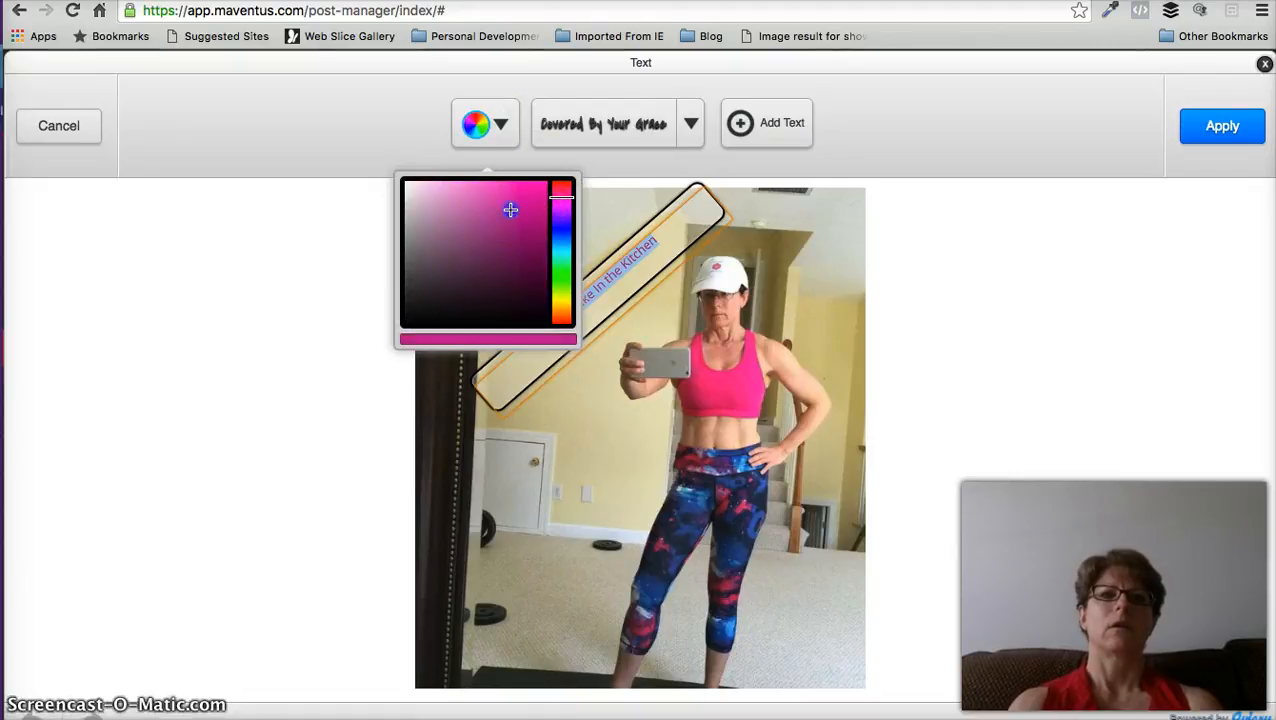
{"action": "left_click", "coordinate": [533, 227]}
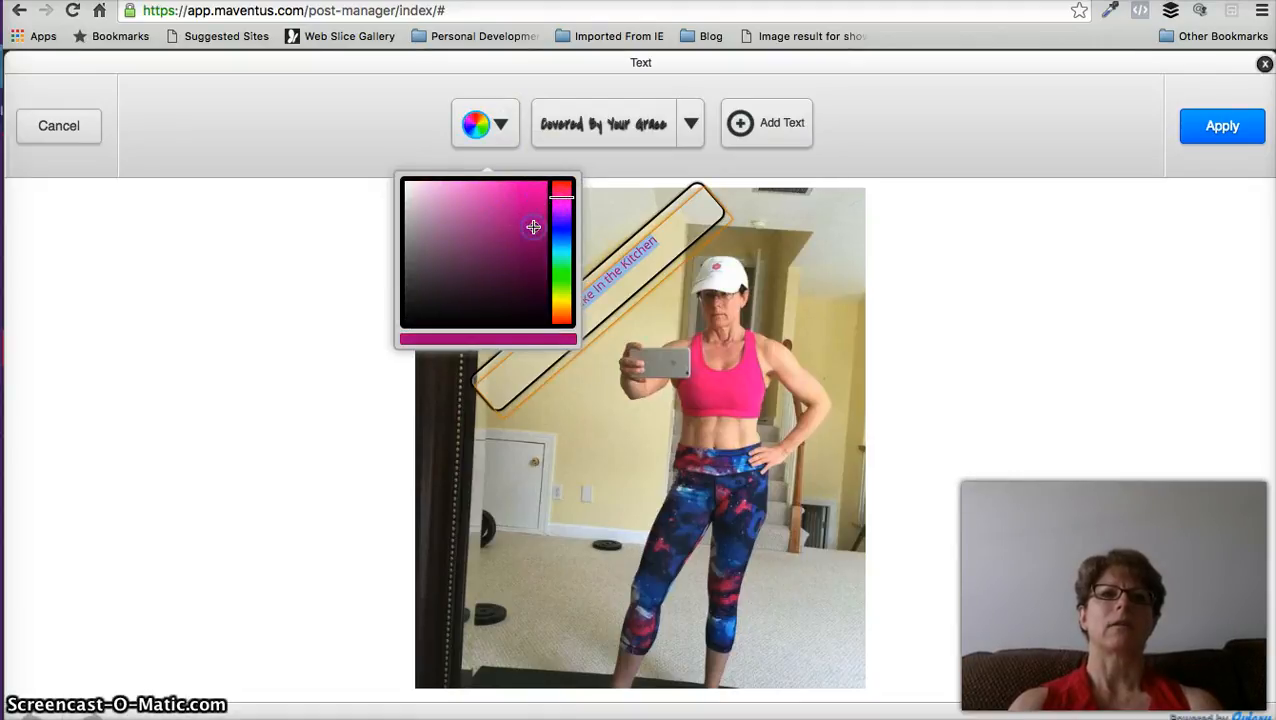
{"action": "left_click", "coordinate": [533, 190]}
{"action": "left_click_drag", "start_coordinate": [560, 195], "coordinate": [531, 207]}
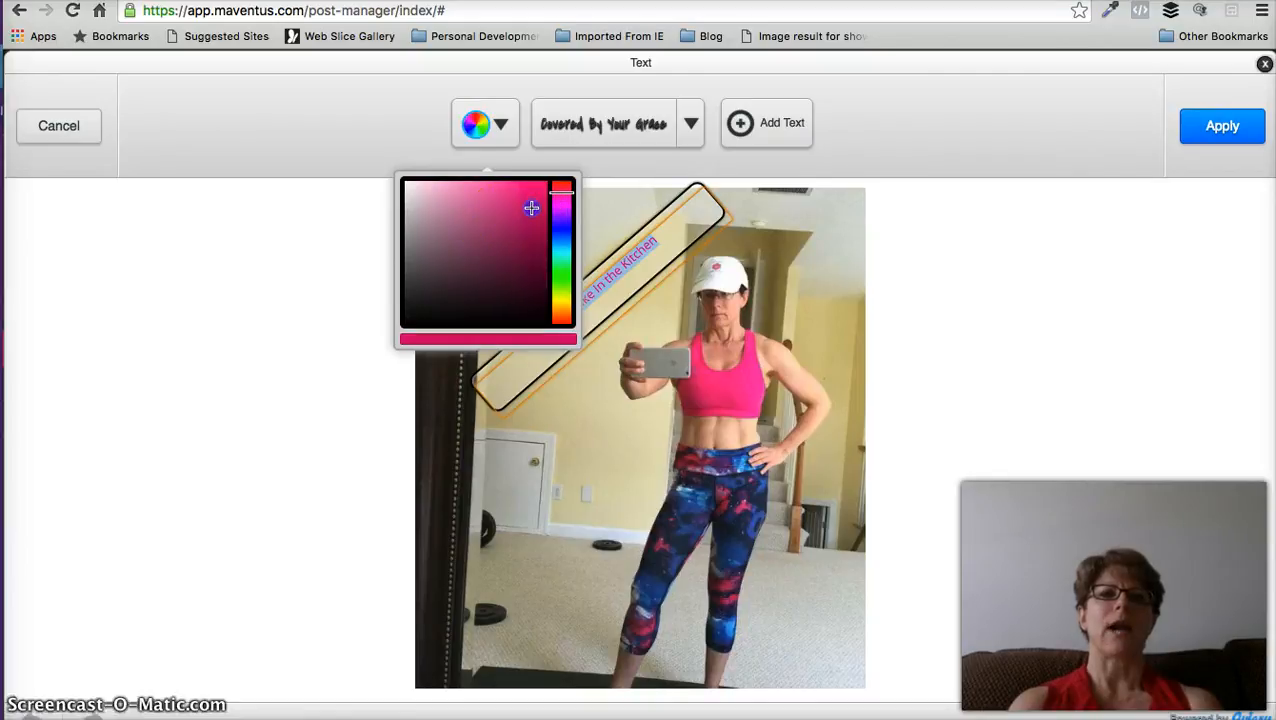
{"action": "left_click", "coordinate": [527, 195]}
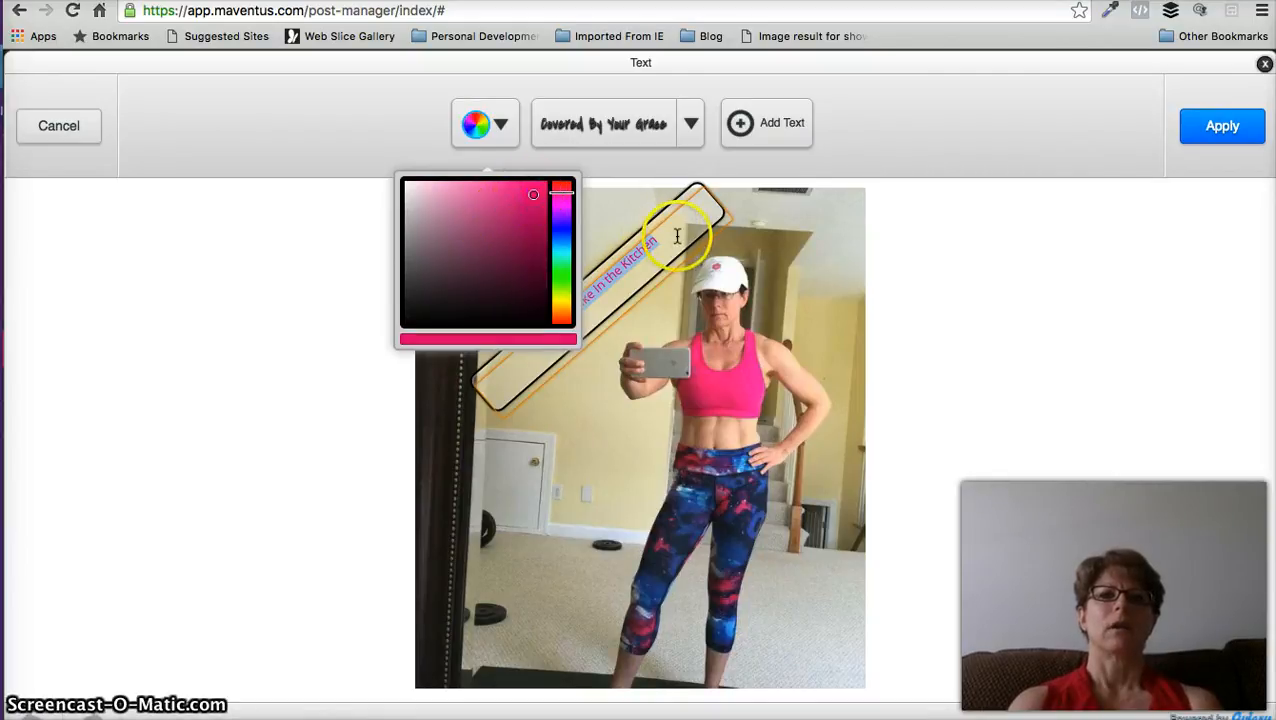
{"action": "left_click", "coordinate": [677, 236]}
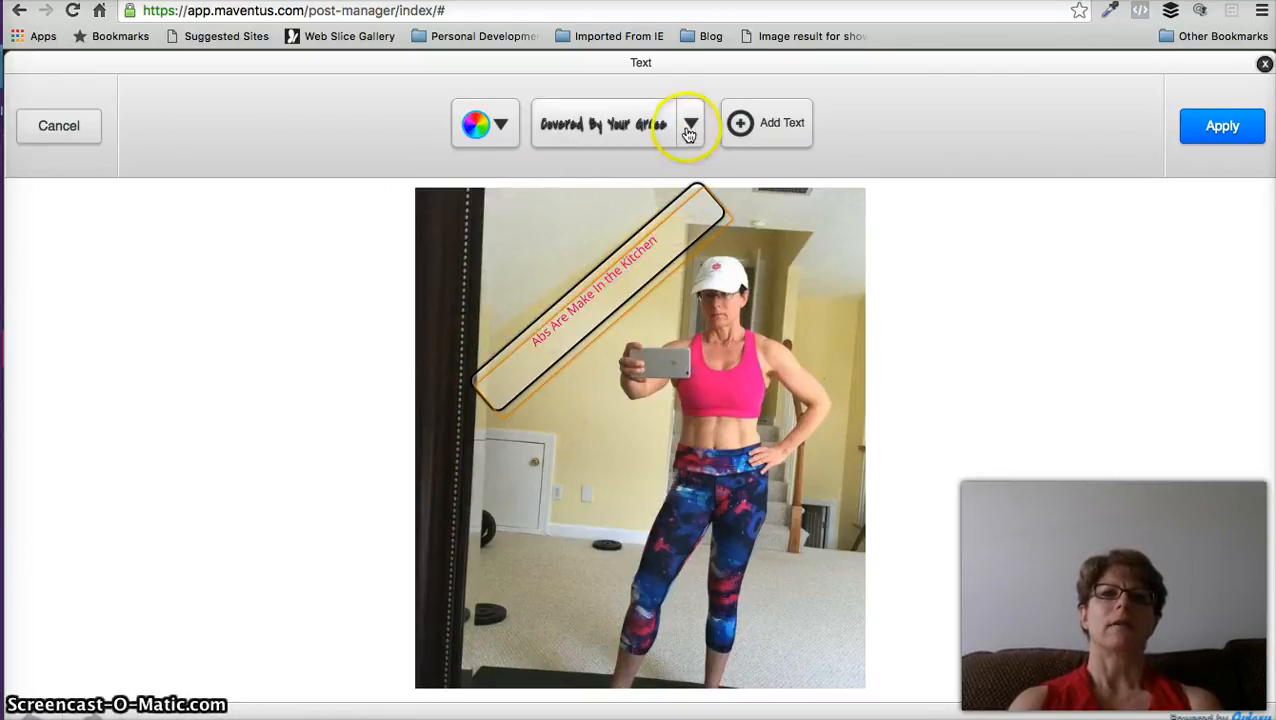
- Finish editing the pink caption, adjust its size and tilt slightly, and deselect it
{"action": "left_click", "coordinate": [689, 133]}
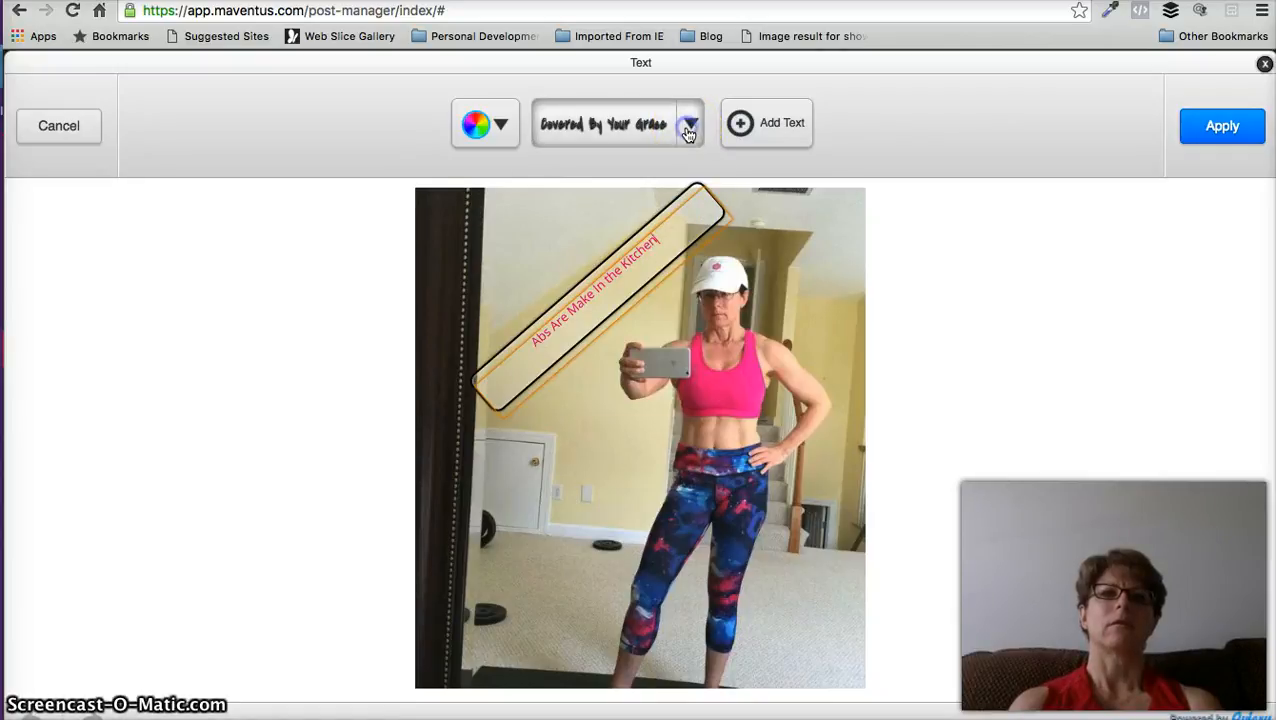
{"action": "left_click", "coordinate": [612, 268]}
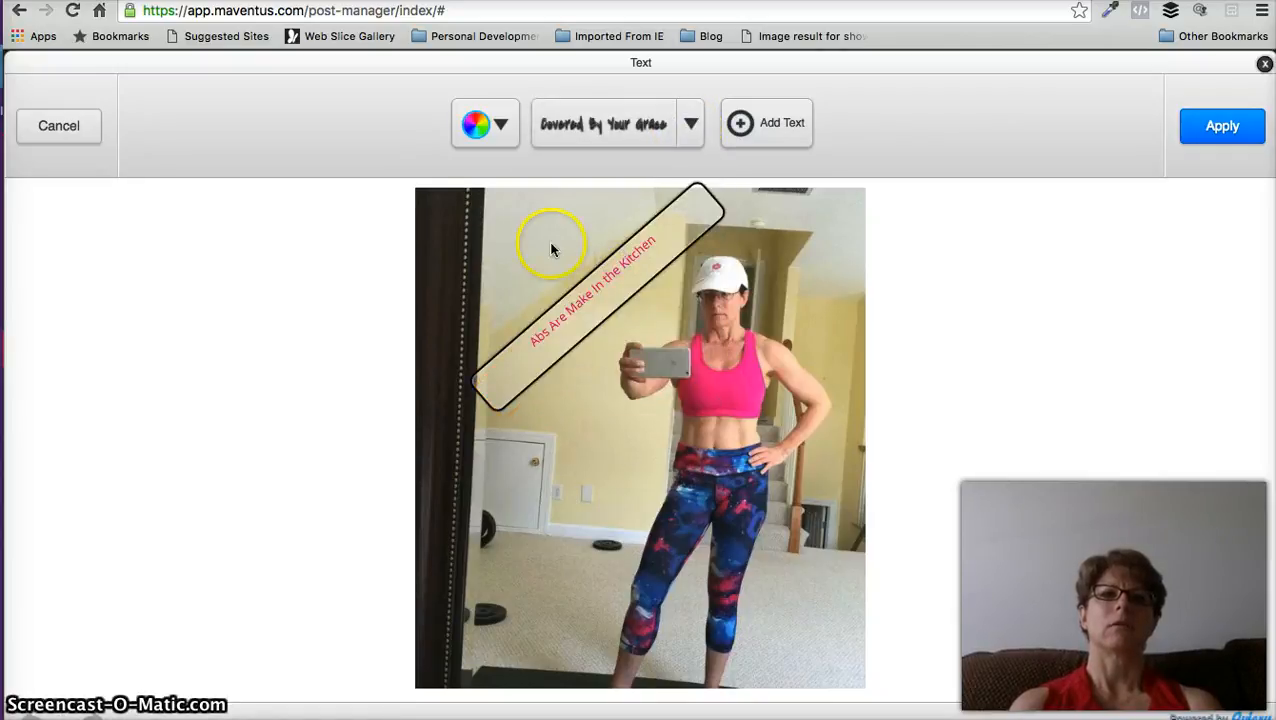
{"action": "left_click", "coordinate": [551, 246]}
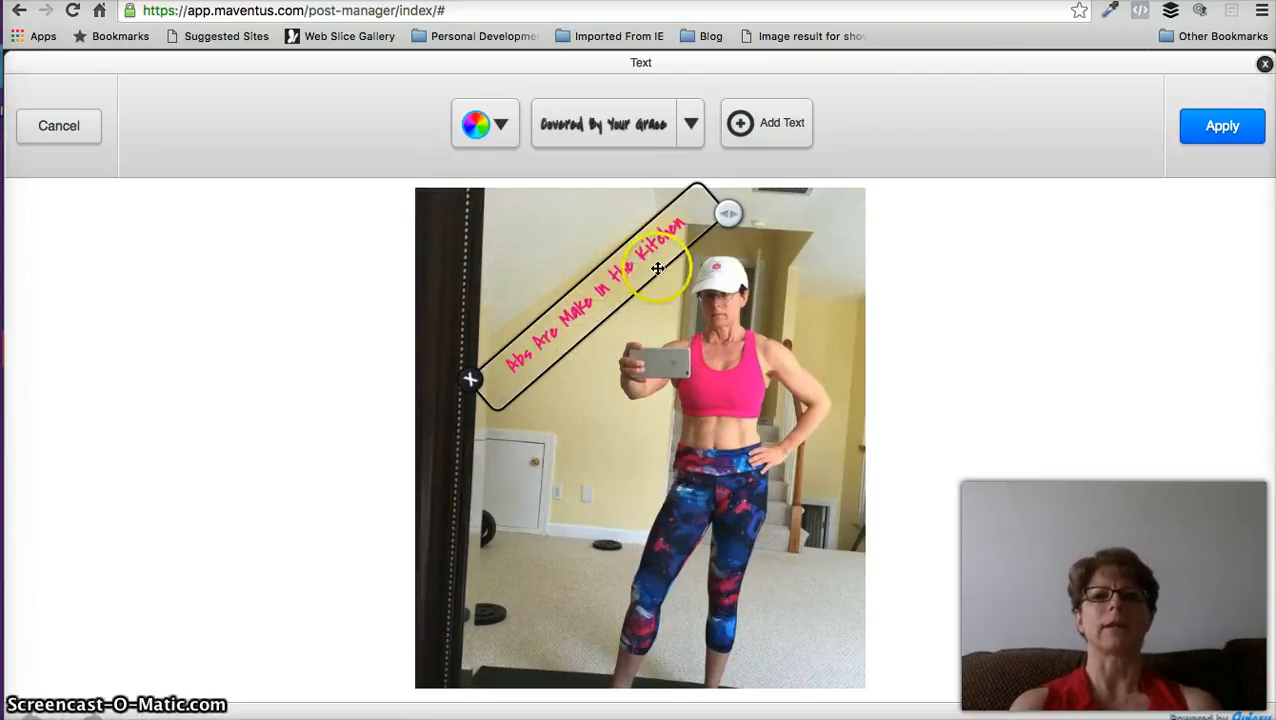
{"action": "mouse_move", "coordinate": [728, 213]}
{"action": "left_mouse_down"}
{"action": "mouse_move", "coordinate": [750, 222]}
{"action": "mouse_move", "coordinate": [726, 220]}
{"action": "left_mouse_up"}
{"action": "left_click", "coordinate": [791, 259]}
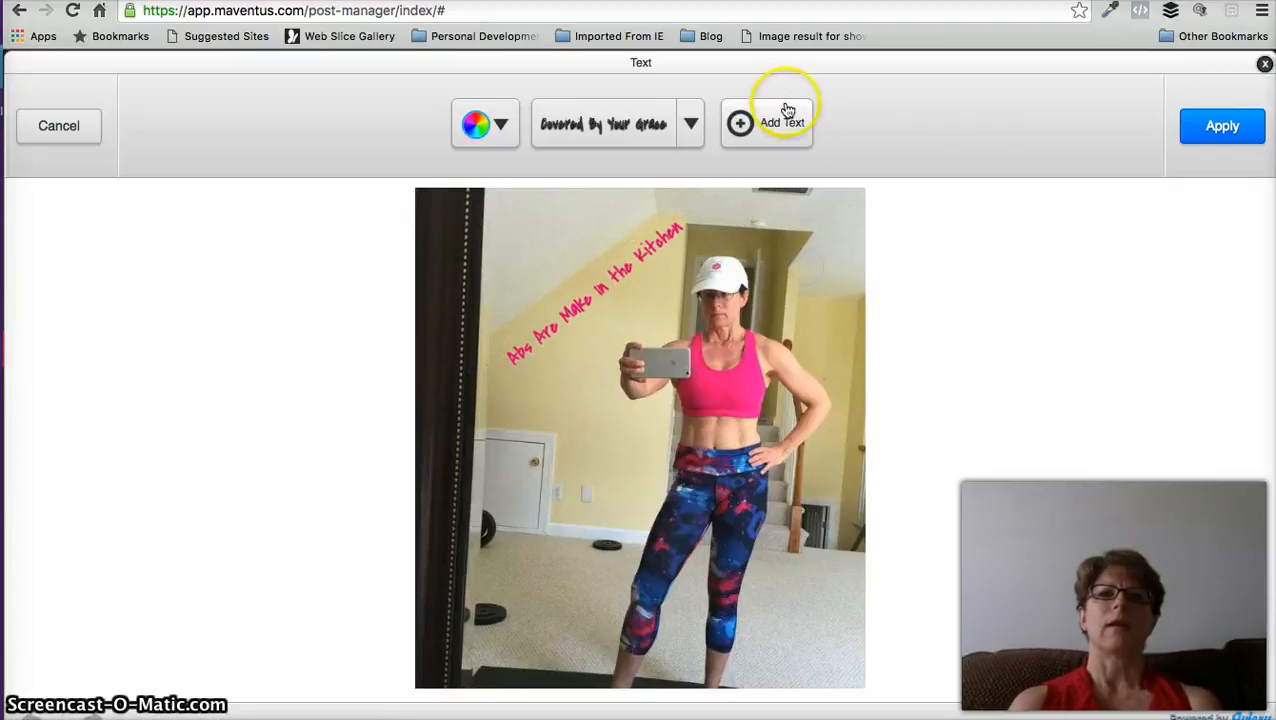
- Add a second text with the personal website address and place it on the wall below the caption
{"action": "left_click", "coordinate": [769, 137]}
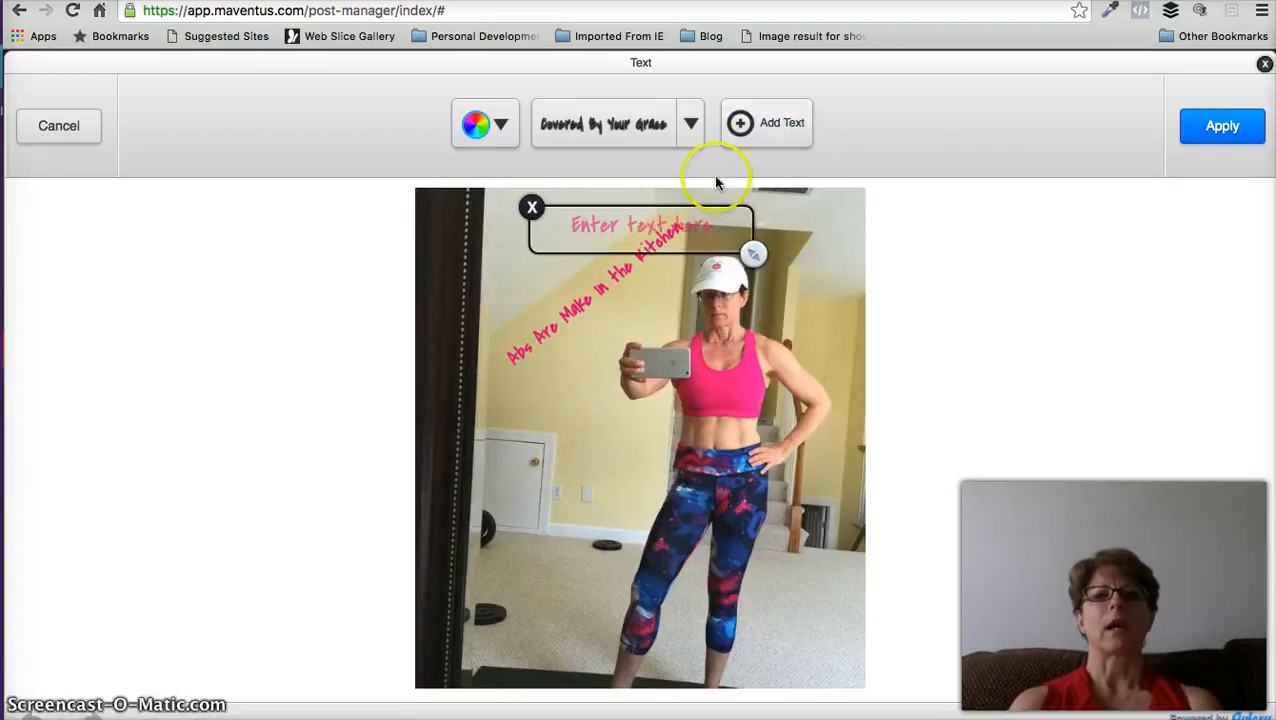
{"action": "left_click_drag", "start_coordinate": [621, 219], "coordinate": [553, 411]}
{"action": "left_click", "coordinate": [632, 406]}
{"action": "left_click", "coordinate": [627, 412]}
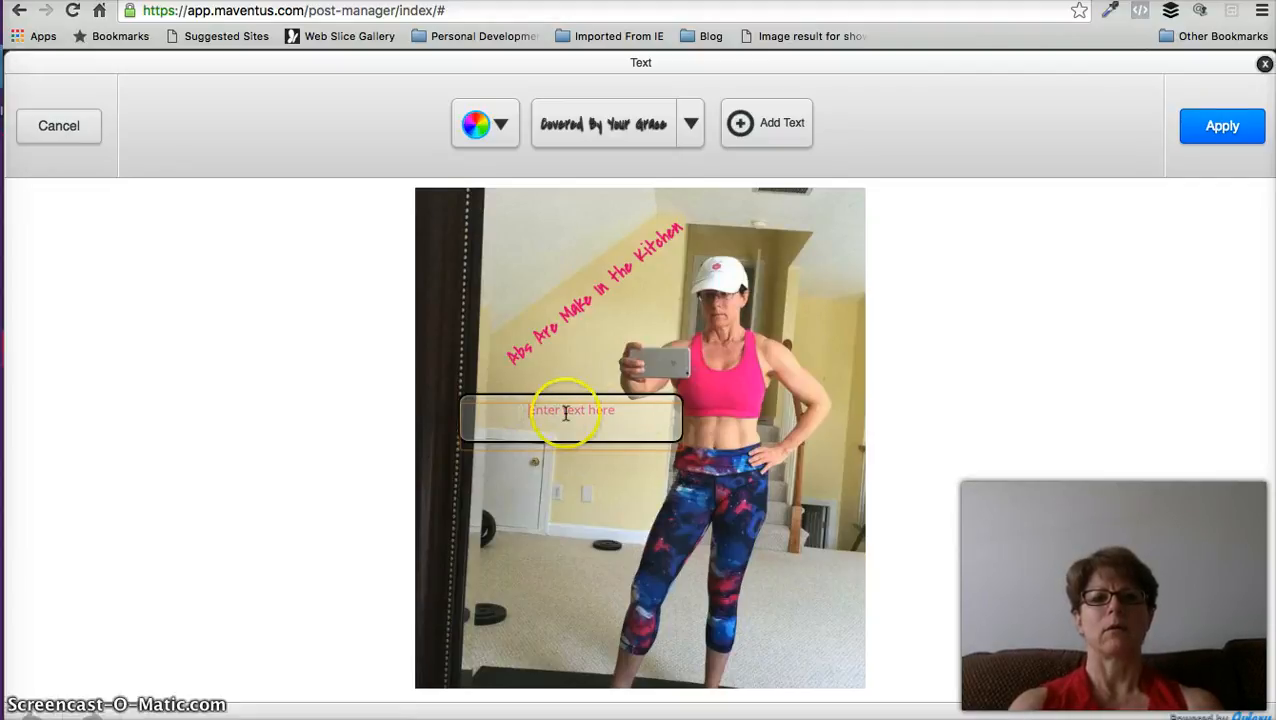
{"action": "type", "text": "Risalynch"}
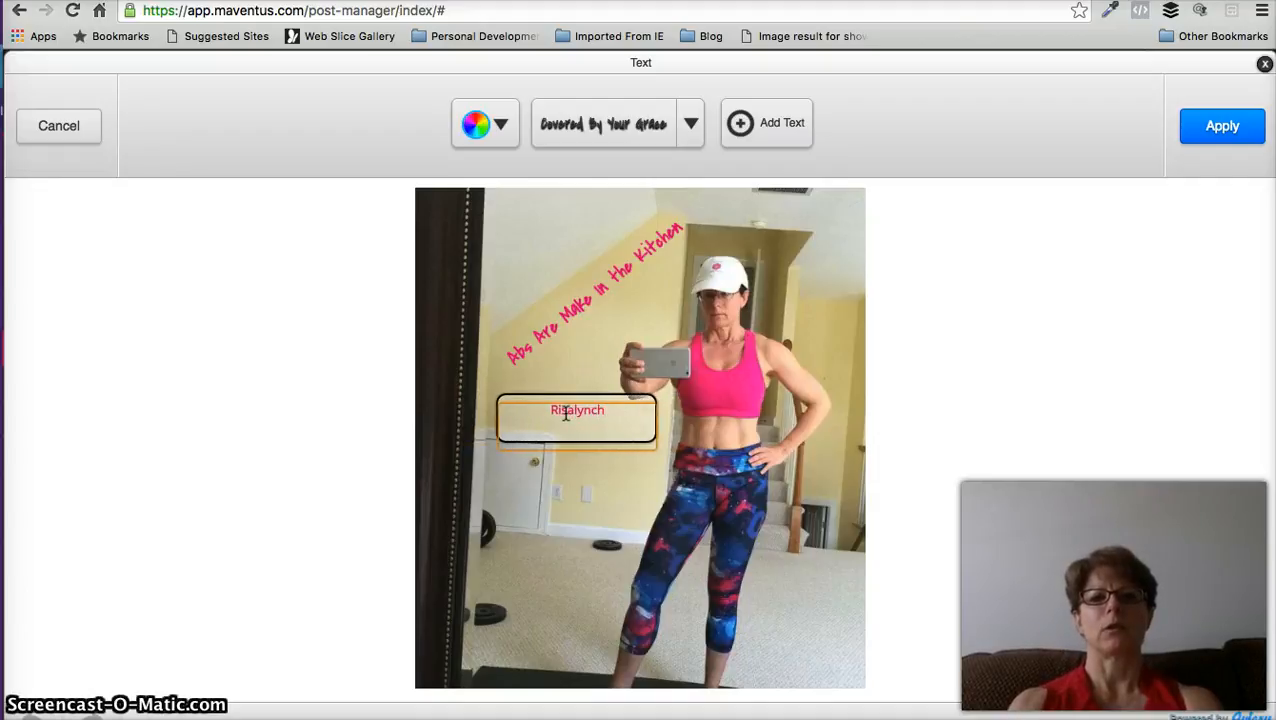
{"action": "type", "text": ".com"}
{"action": "left_click", "coordinate": [595, 438]}
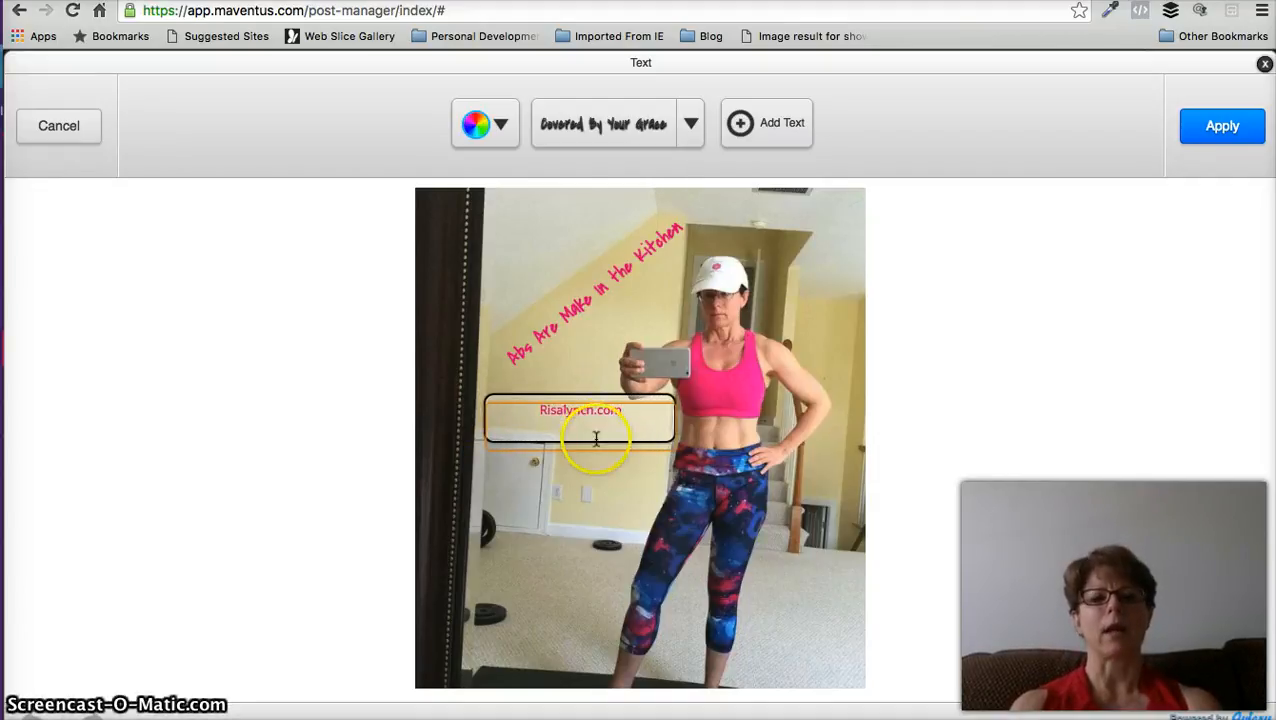
{"action": "left_click", "coordinate": [609, 480]}
{"action": "left_click_drag", "start_coordinate": [607, 415], "coordinate": [570, 416]}
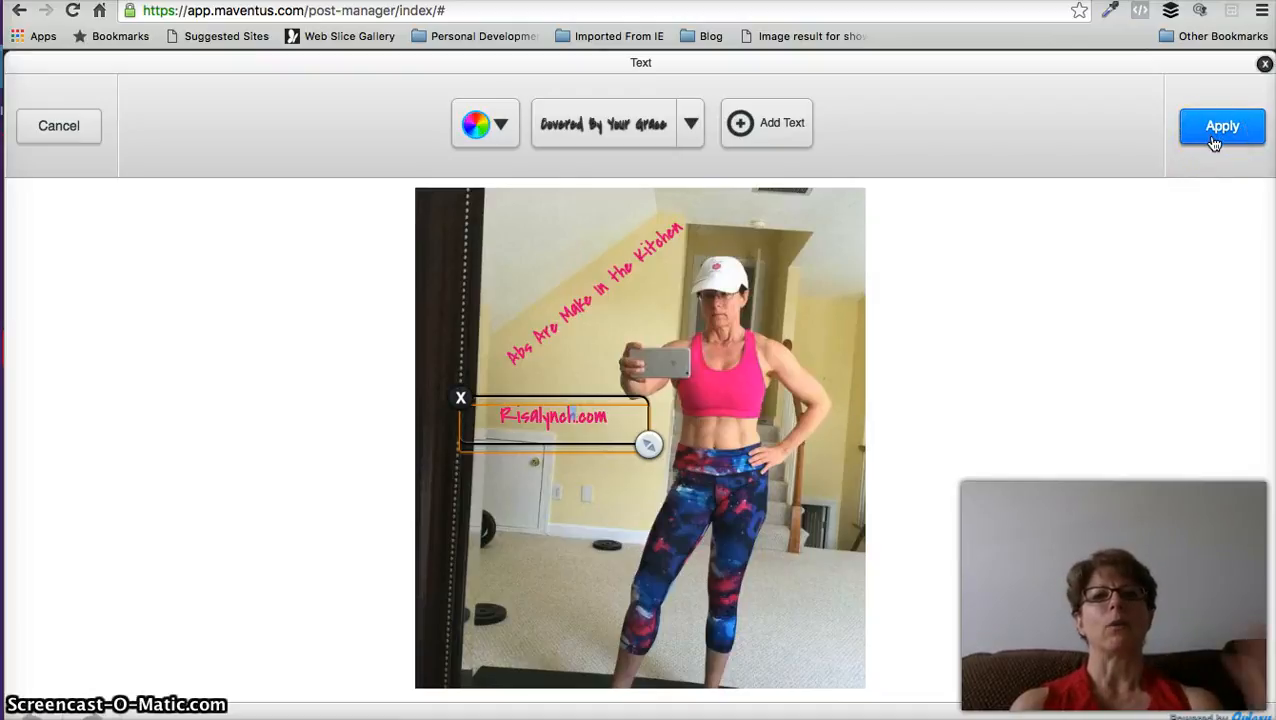
- Leave the photo editor without keeping the added texts and refresh the preview for the main Facebook page
{"action": "left_click", "coordinate": [524, 130]}
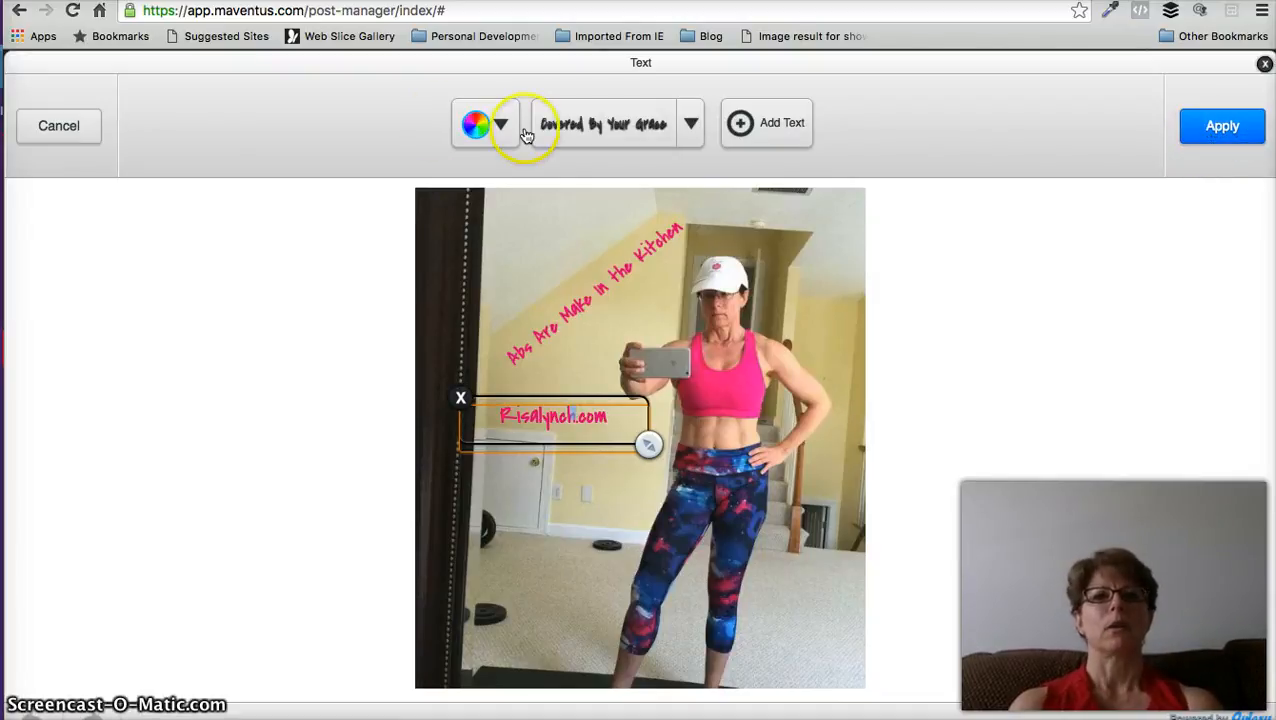
{"action": "left_click", "coordinate": [46, 138]}
{"action": "left_click", "coordinate": [1227, 134]}
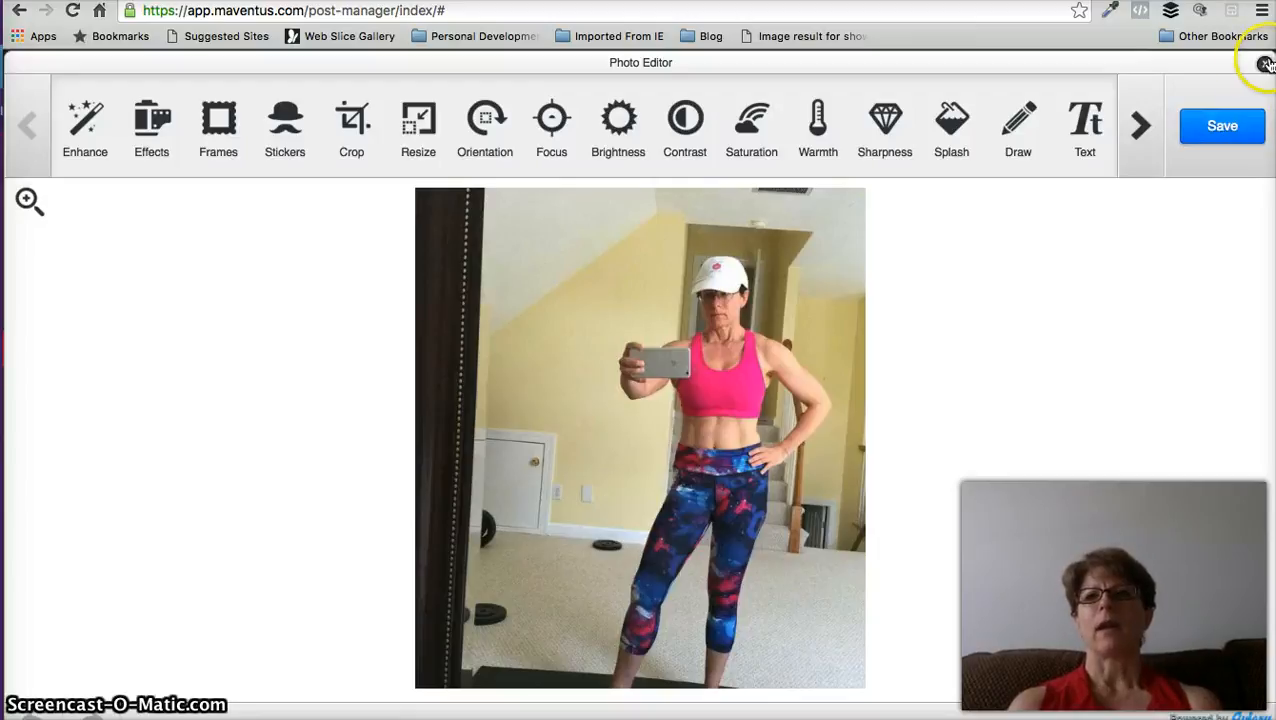
{"action": "left_click", "coordinate": [1265, 65]}
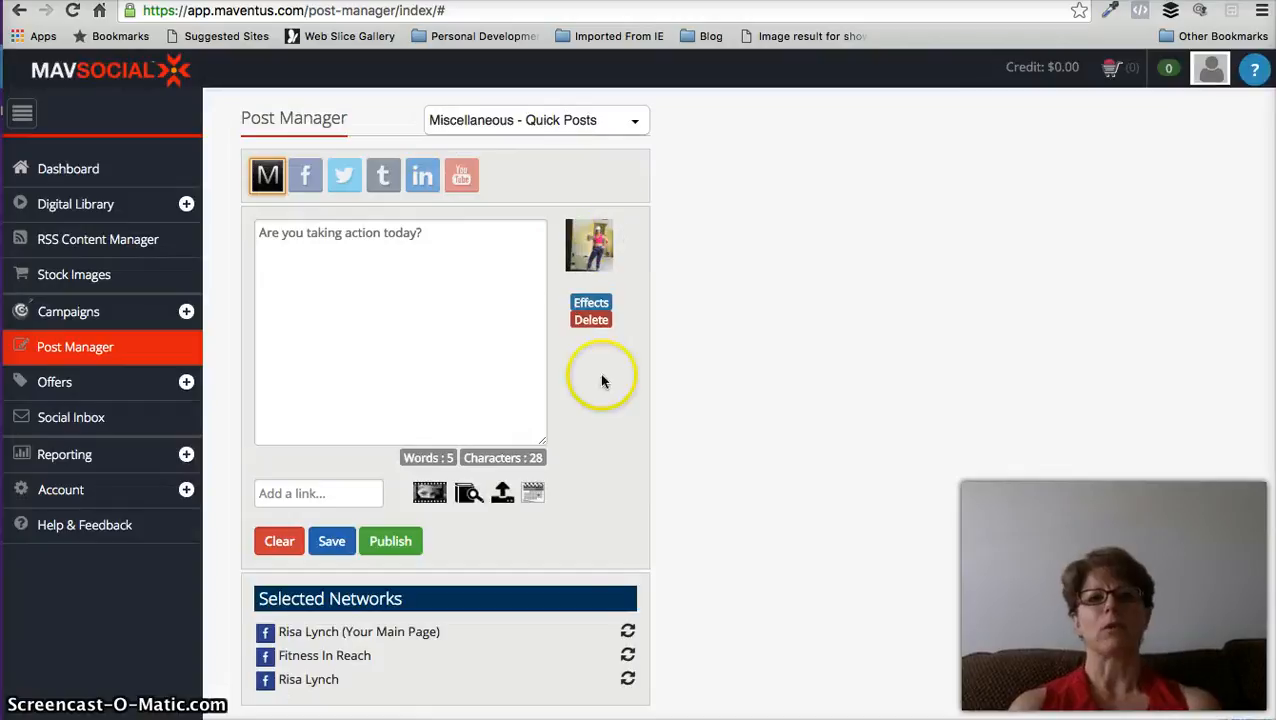
{"action": "left_click", "coordinate": [628, 632]}
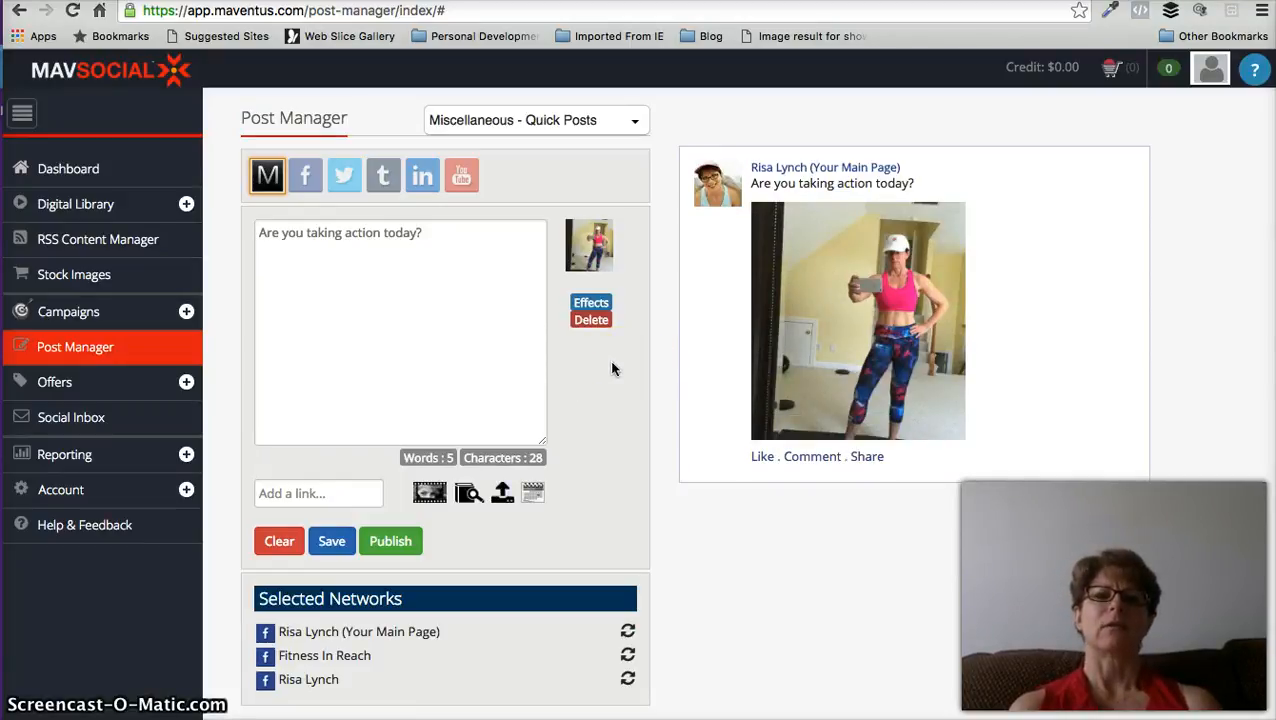
- Reopen the photo in the effects editor and add a text containing the personal website address
{"action": "left_click", "coordinate": [591, 303]}
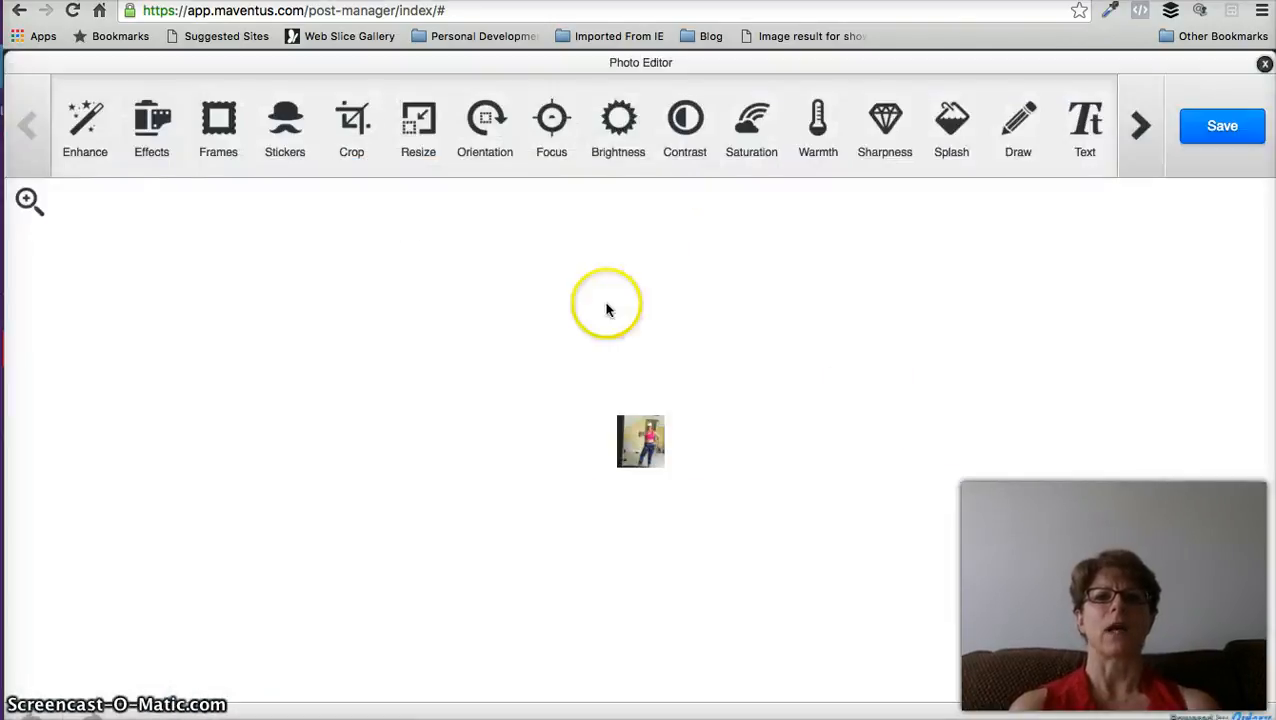
{"action": "left_click", "coordinate": [1087, 128]}
{"action": "left_click", "coordinate": [654, 225]}
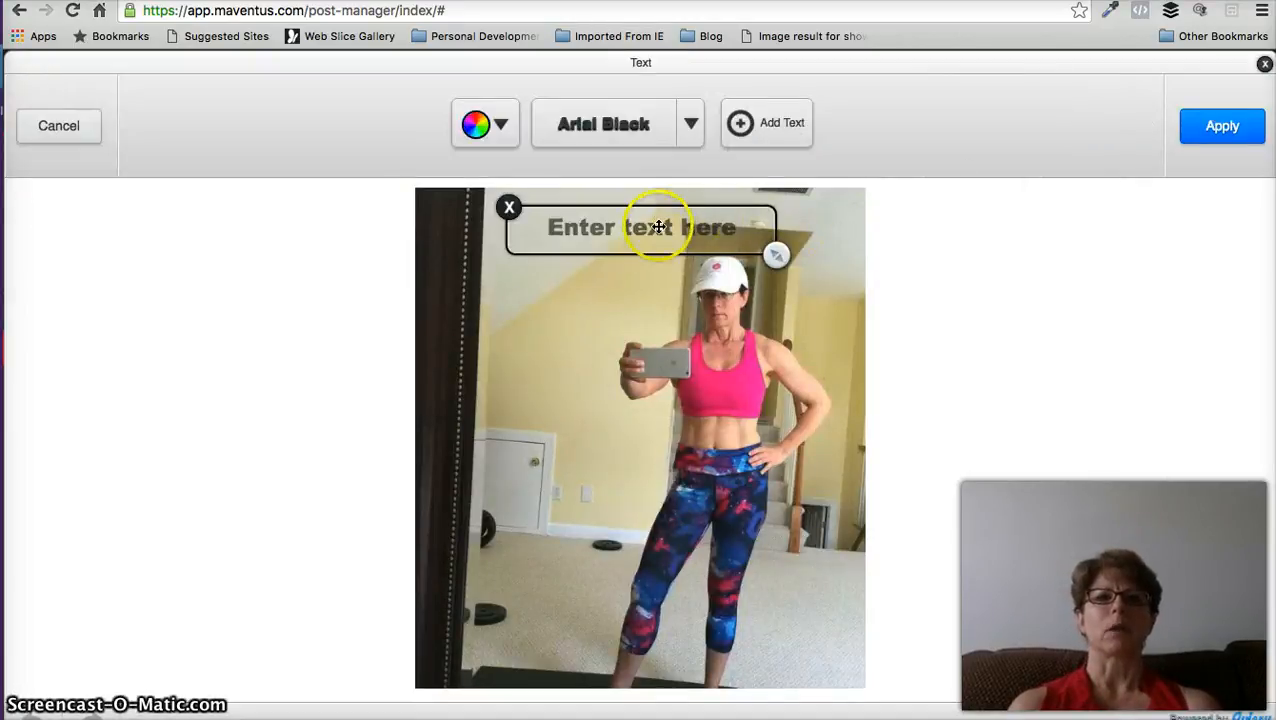
{"action": "type", "text": "risal"}
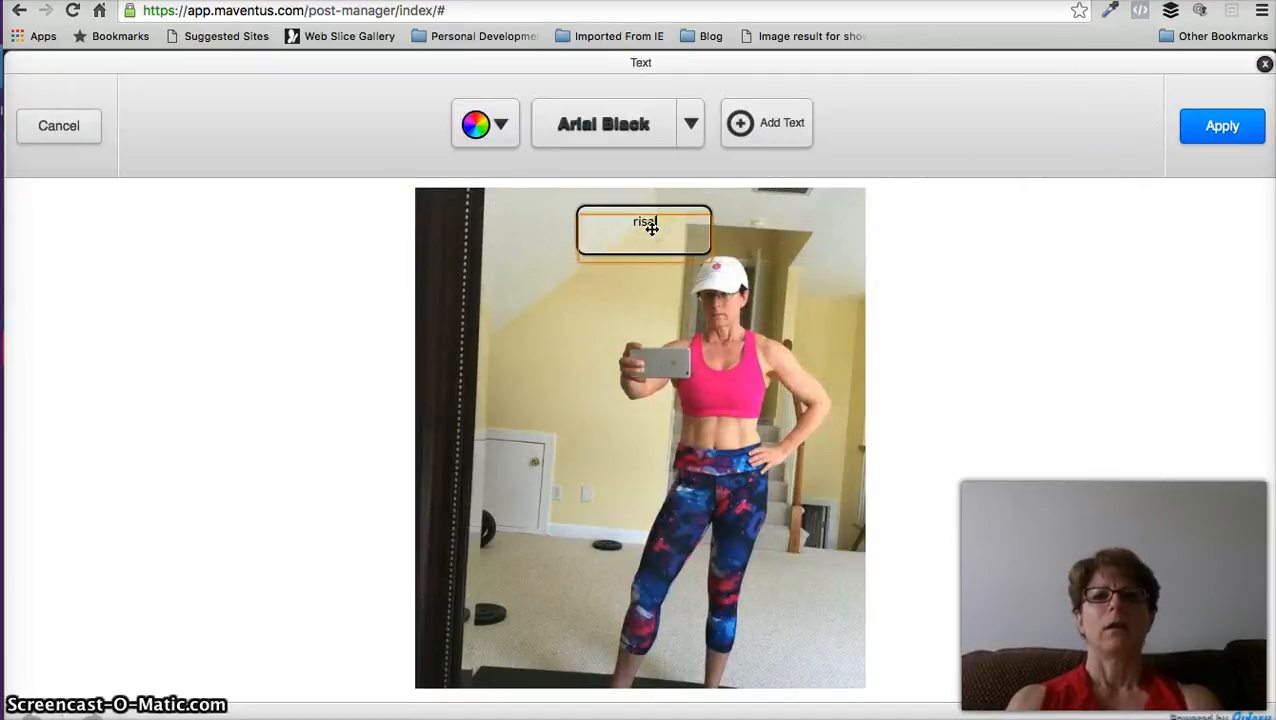
{"action": "type", "text": "ynch.com"}
- Change the website text's font to Covered By Your Grace
{"action": "left_click", "coordinate": [622, 287]}
{"action": "left_click", "coordinate": [689, 124]}
{"action": "scroll", "coordinate": [613, 340], "scroll_direction": "down", "scroll_amount": 5}
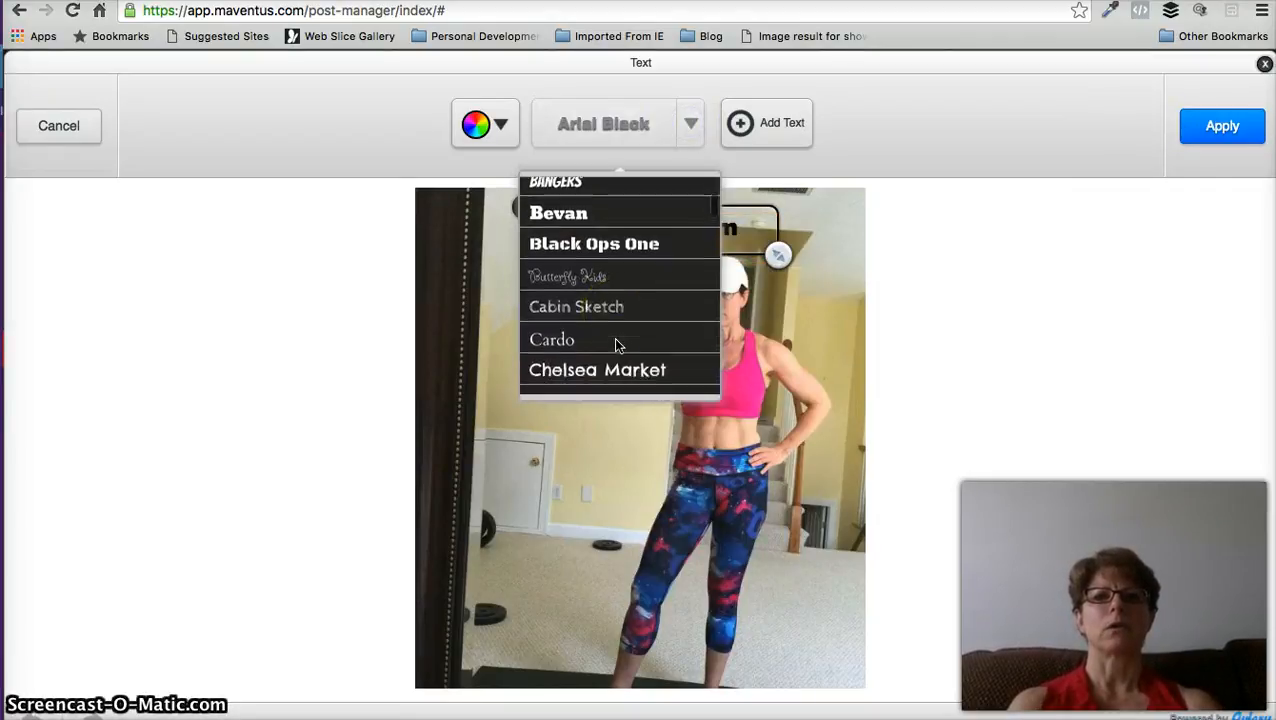
{"action": "left_click", "coordinate": [612, 284]}
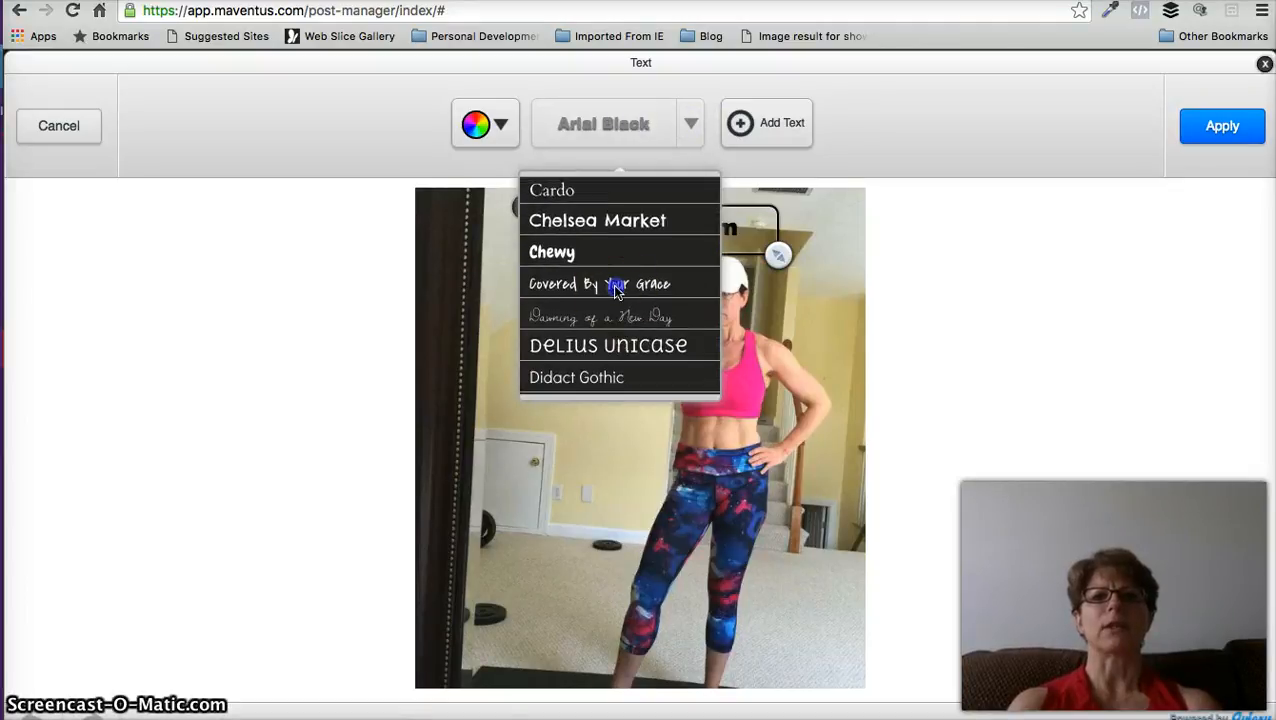
- Recolour the website address text bright pink-magenta
{"action": "left_click", "coordinate": [733, 230]}
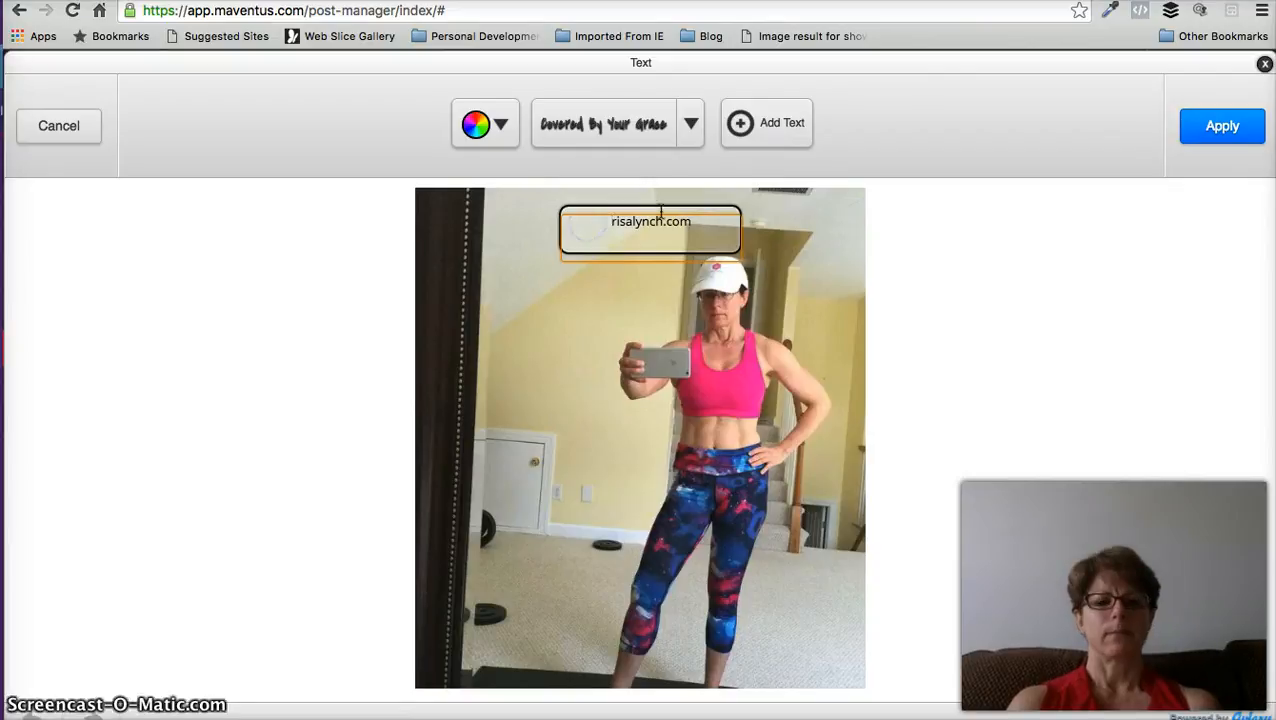
{"action": "left_click", "coordinate": [701, 220]}
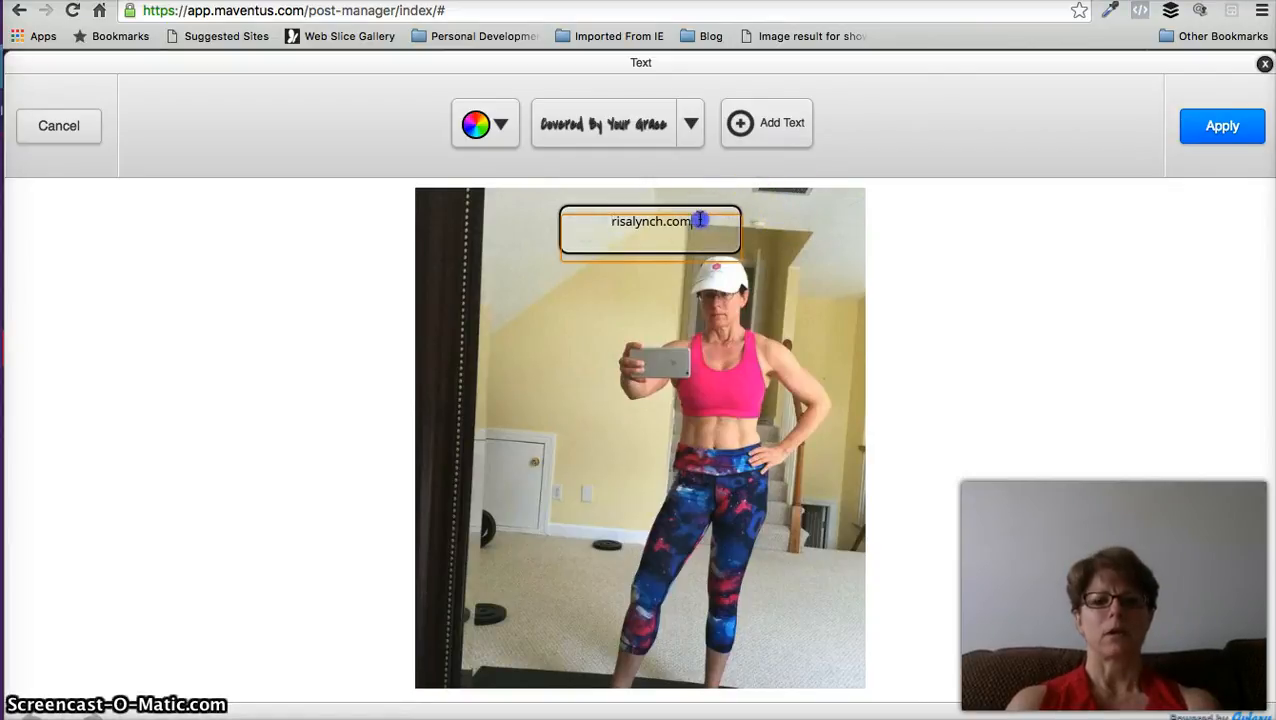
{"action": "left_click", "coordinate": [472, 126]}
{"action": "left_click_drag", "start_coordinate": [470, 214], "coordinate": [505, 215]}
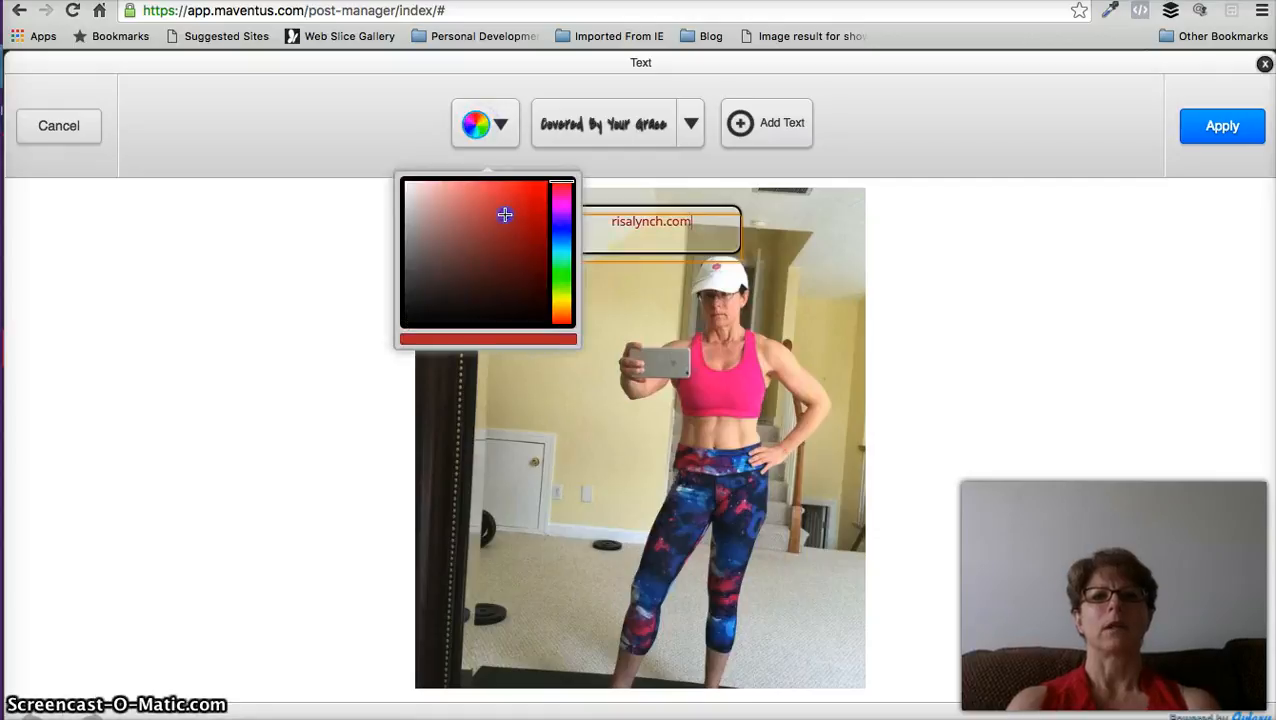
{"action": "left_click", "coordinate": [552, 203]}
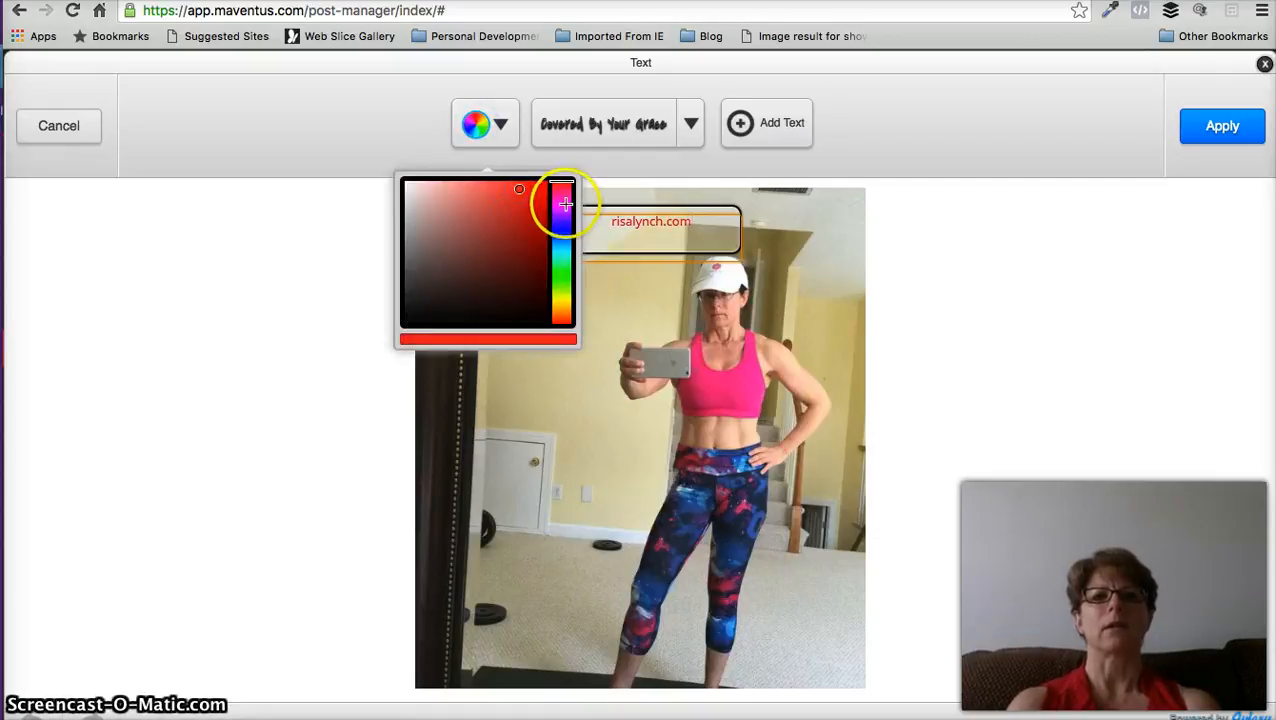
{"action": "left_click", "coordinate": [604, 293]}
- Move the website text onto the wall beside the woman's head, tilt it diagonally upward, and deselect it
{"action": "left_click", "coordinate": [672, 228]}
{"action": "left_click_drag", "start_coordinate": [646, 236], "coordinate": [612, 298]}
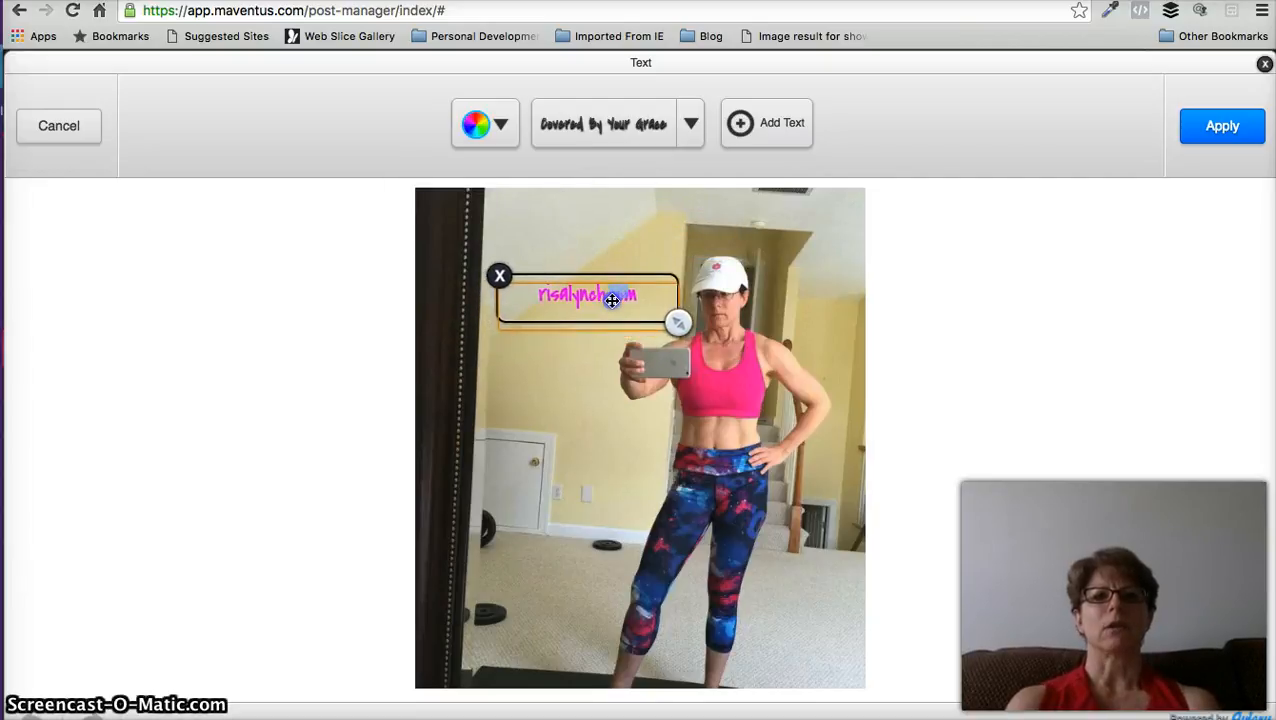
{"action": "left_click_drag", "start_coordinate": [678, 321], "coordinate": [708, 252]}
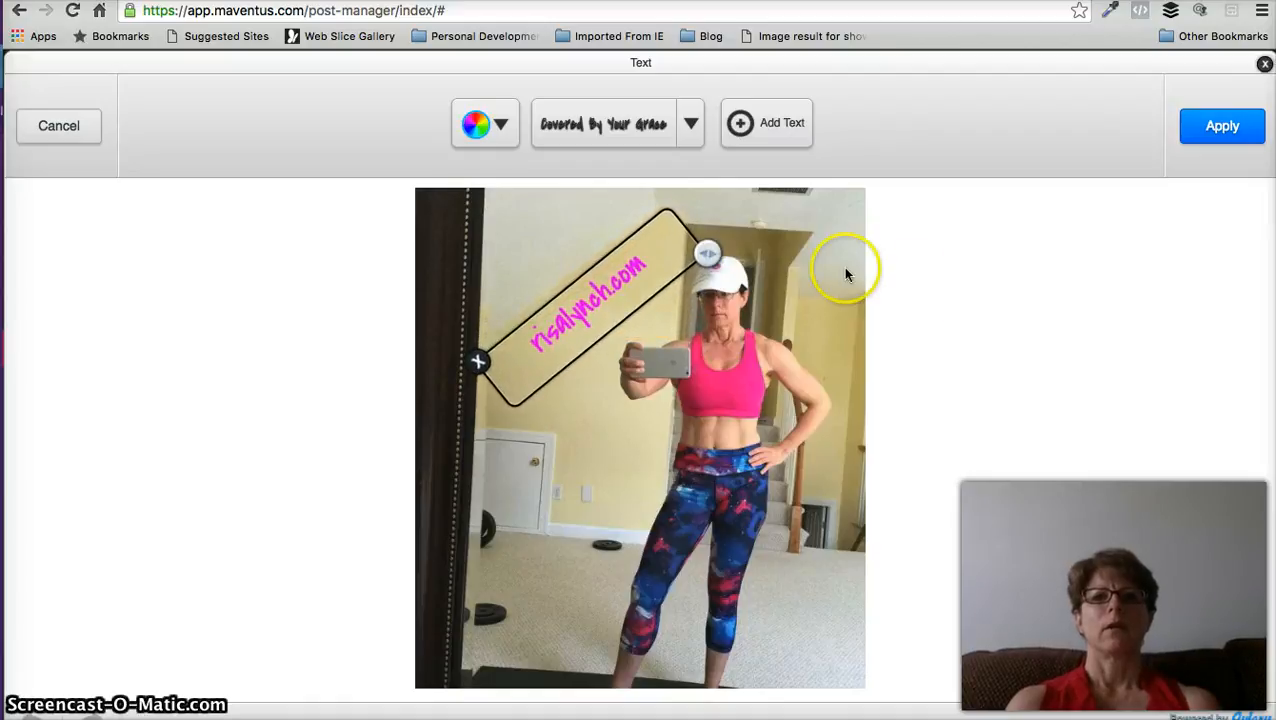
{"action": "left_click", "coordinate": [926, 285]}
- Apply the text, save the edited photo, and refresh the post preview for the main Facebook page
{"action": "left_click", "coordinate": [1221, 127]}
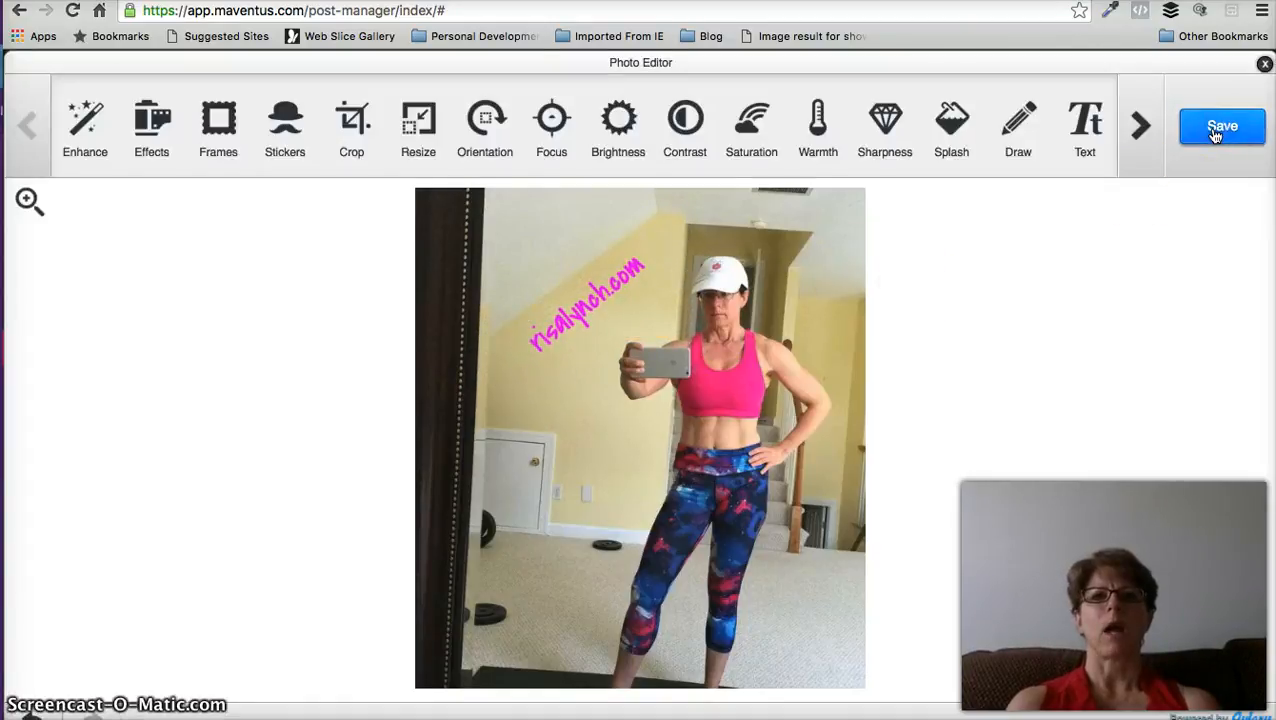
{"action": "left_click", "coordinate": [1215, 134]}
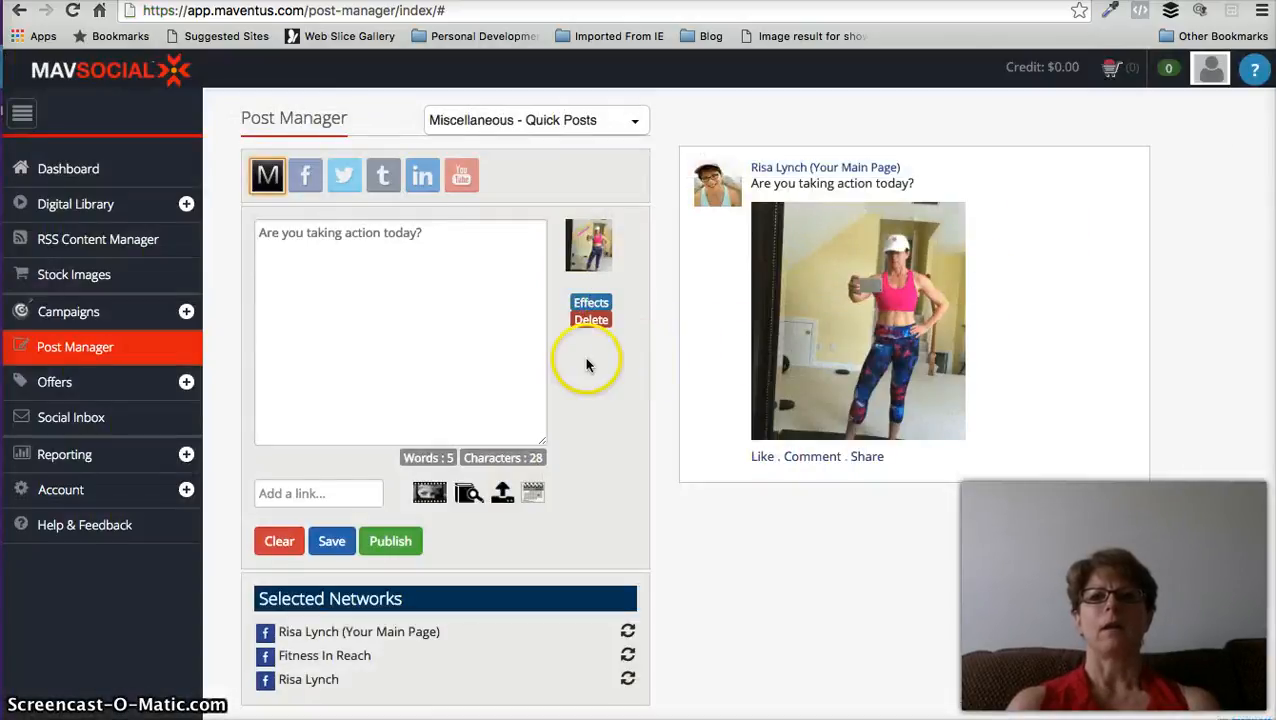
{"action": "left_click", "coordinate": [628, 631]}
{"action": "left_click", "coordinate": [598, 466]}
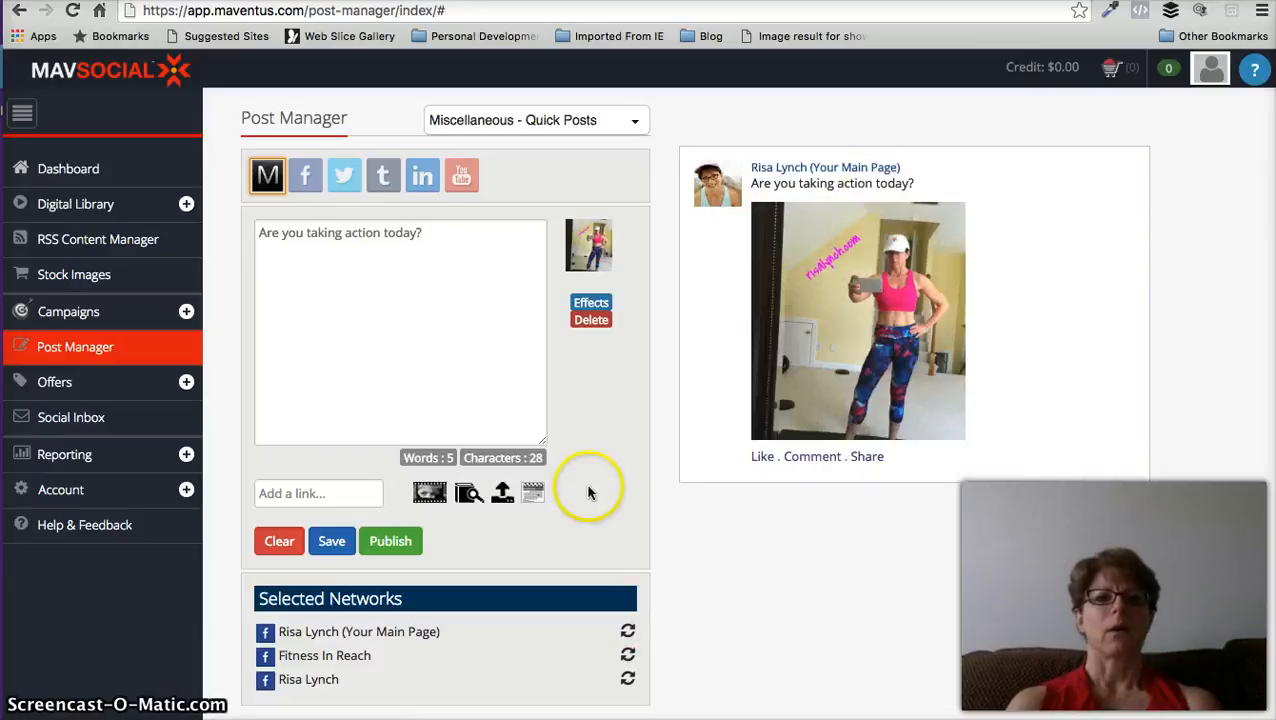
- Open the post's scheduling options and choose June 9, 2016, keeping 12:30 PM Eastern time (US & Canada)
{"action": "scroll", "coordinate": [591, 494], "scroll_direction": "down", "scroll_amount": 1}
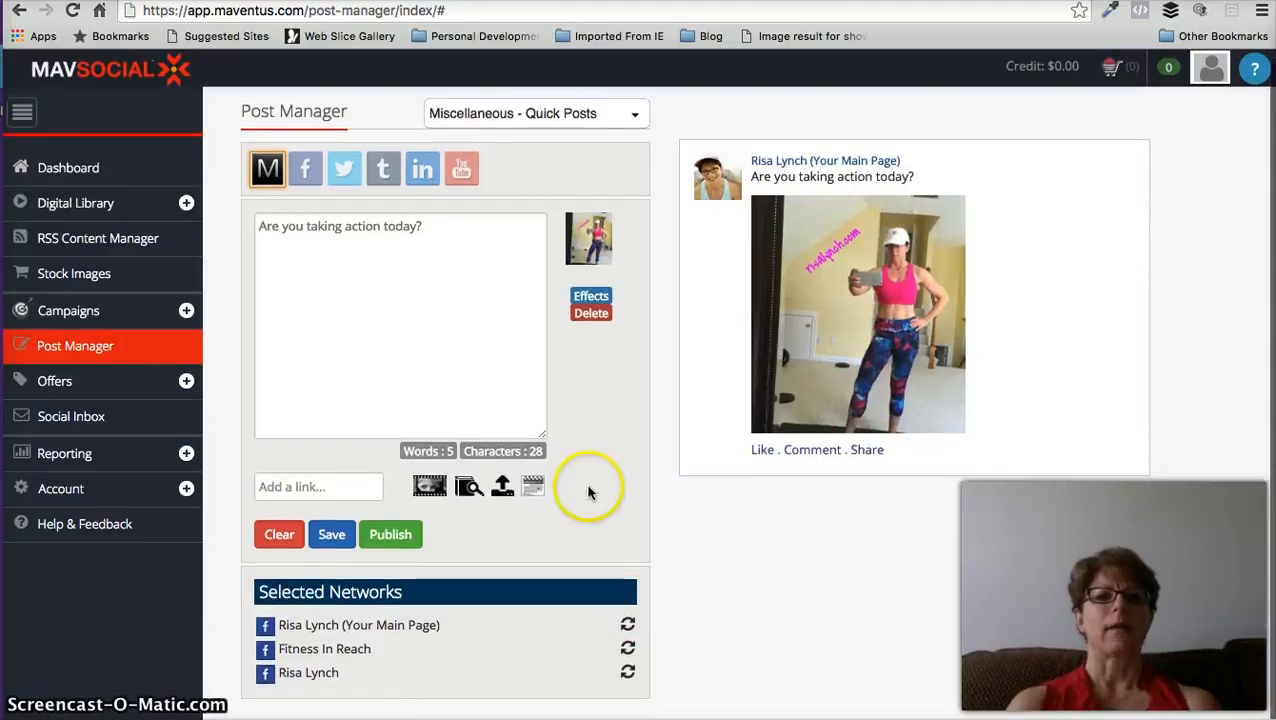
{"action": "left_click", "coordinate": [533, 487]}
{"action": "scroll", "coordinate": [577, 600], "scroll_direction": "down", "scroll_amount": 3}
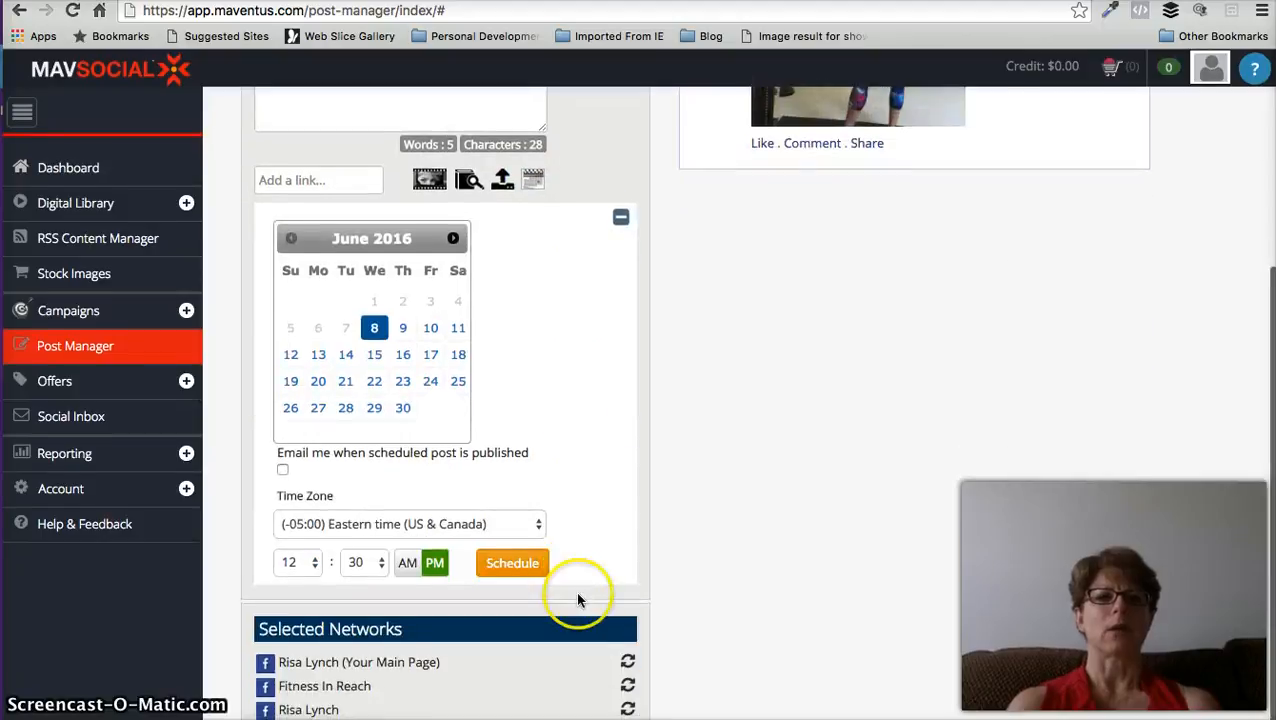
{"action": "left_click", "coordinate": [402, 331]}
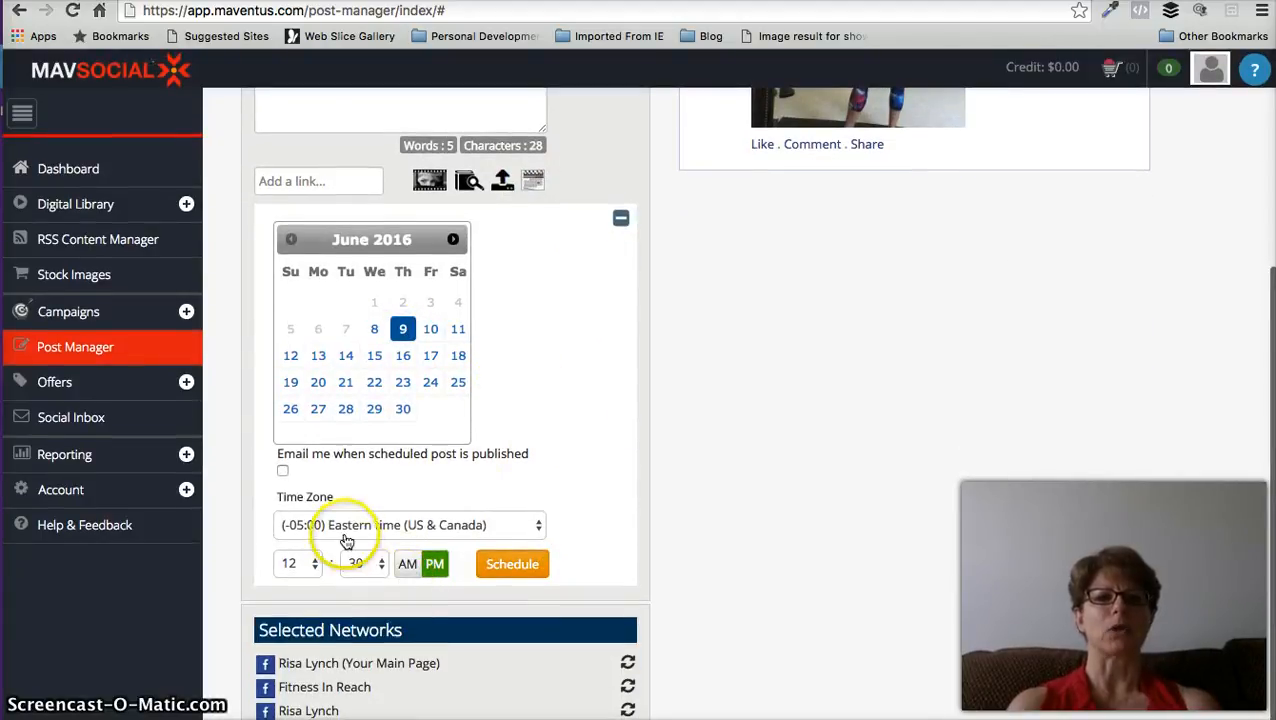
{"action": "left_click", "coordinate": [538, 526]}
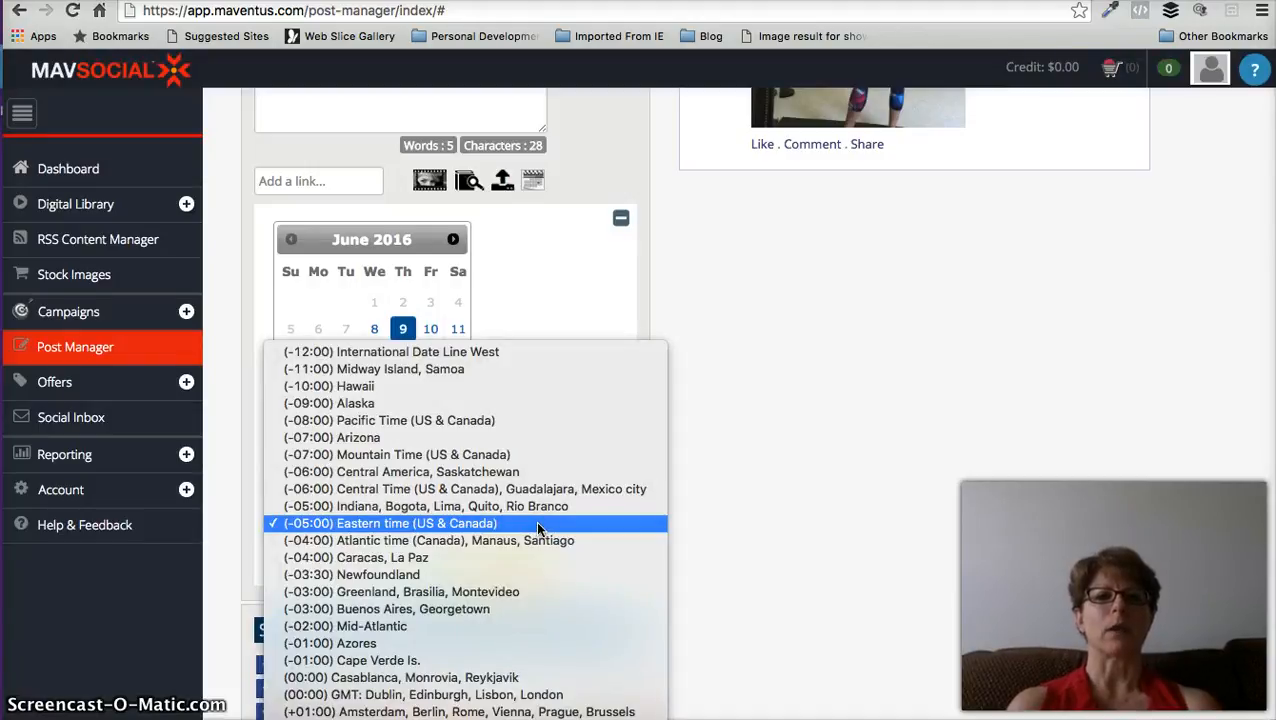
{"action": "left_click", "coordinate": [538, 526]}
{"action": "left_click", "coordinate": [589, 500]}
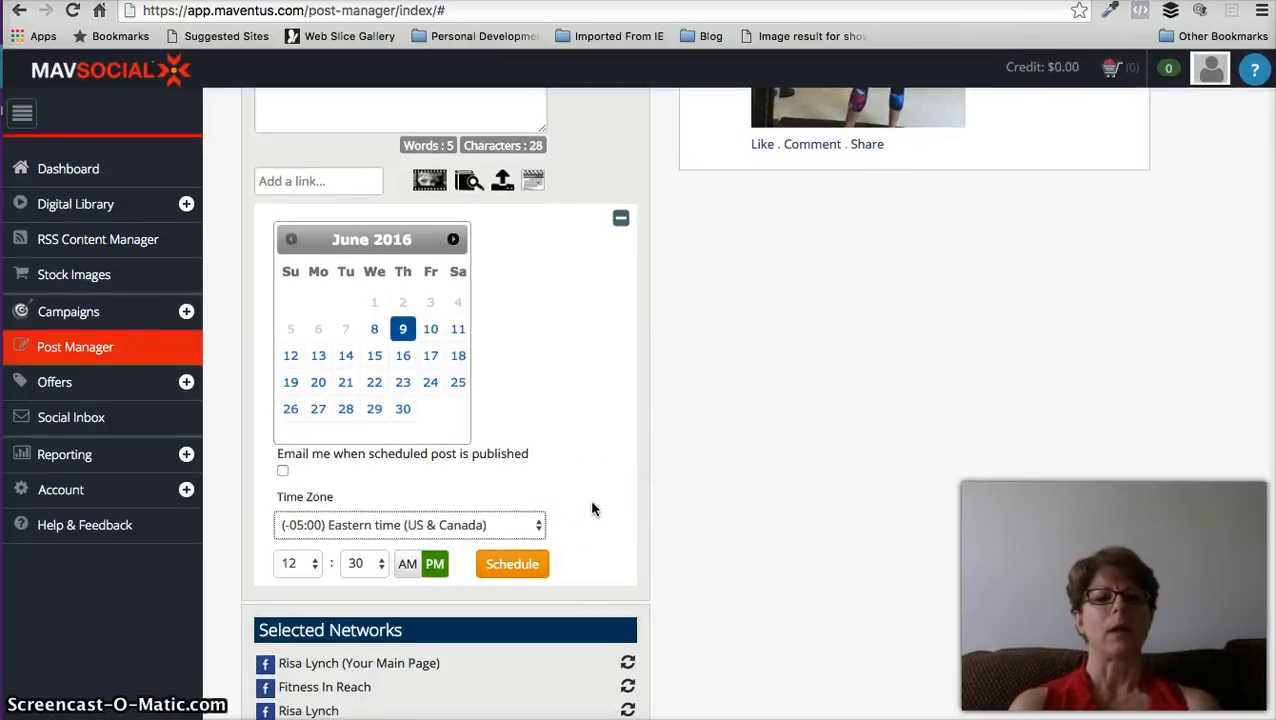
{"action": "left_click", "coordinate": [528, 568]}
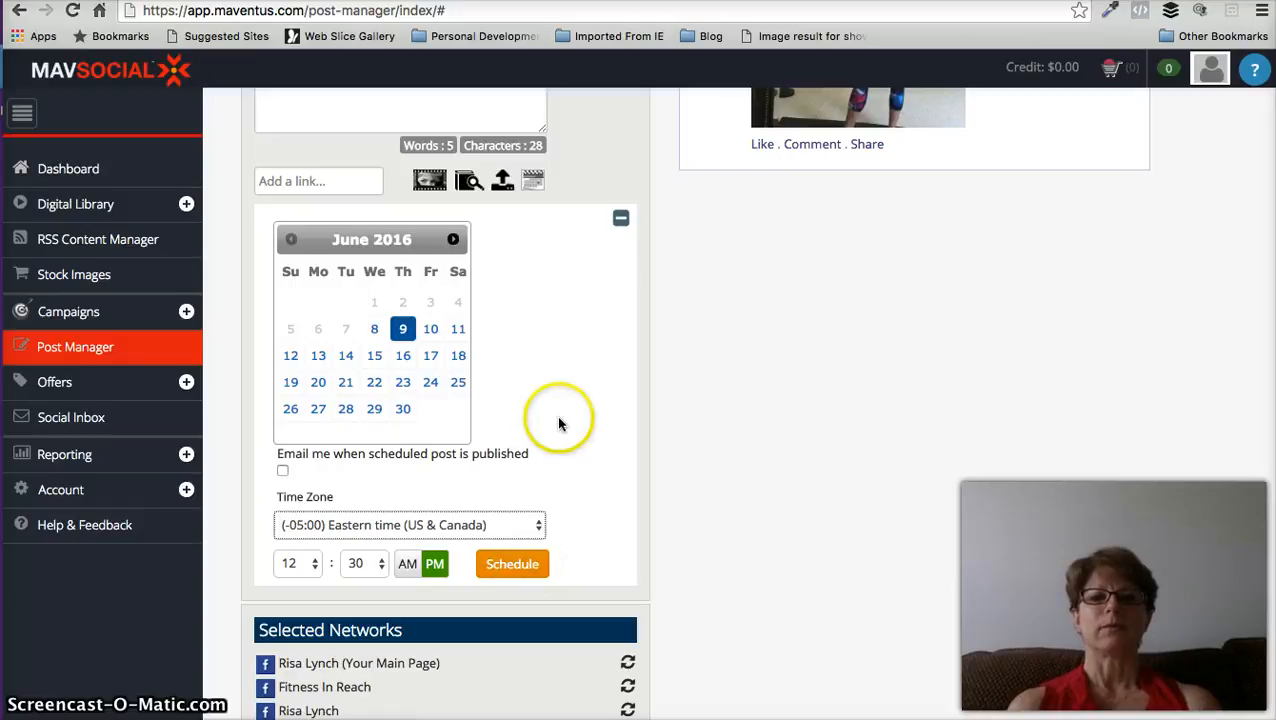
- Leave the post without saving it and look over the June 2016 campaign calendar
{"action": "scroll", "coordinate": [560, 424], "scroll_direction": "up", "scroll_amount": 3}
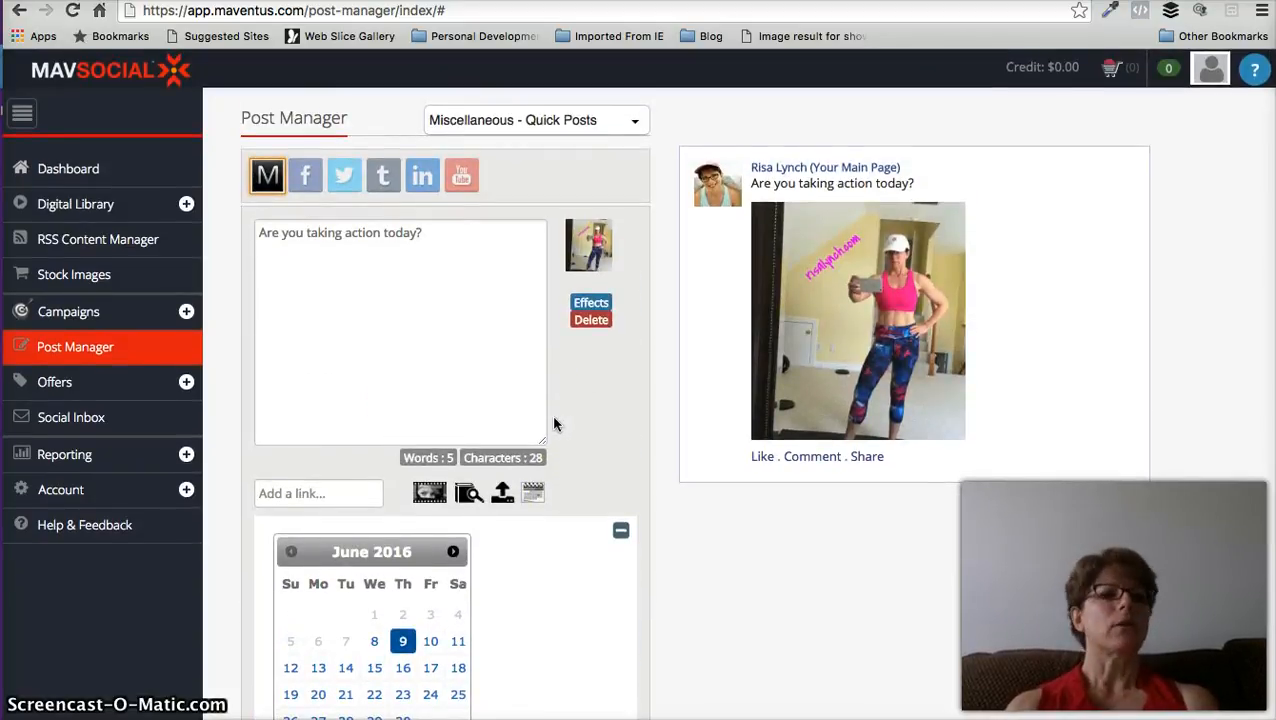
{"action": "left_click", "coordinate": [187, 316]}
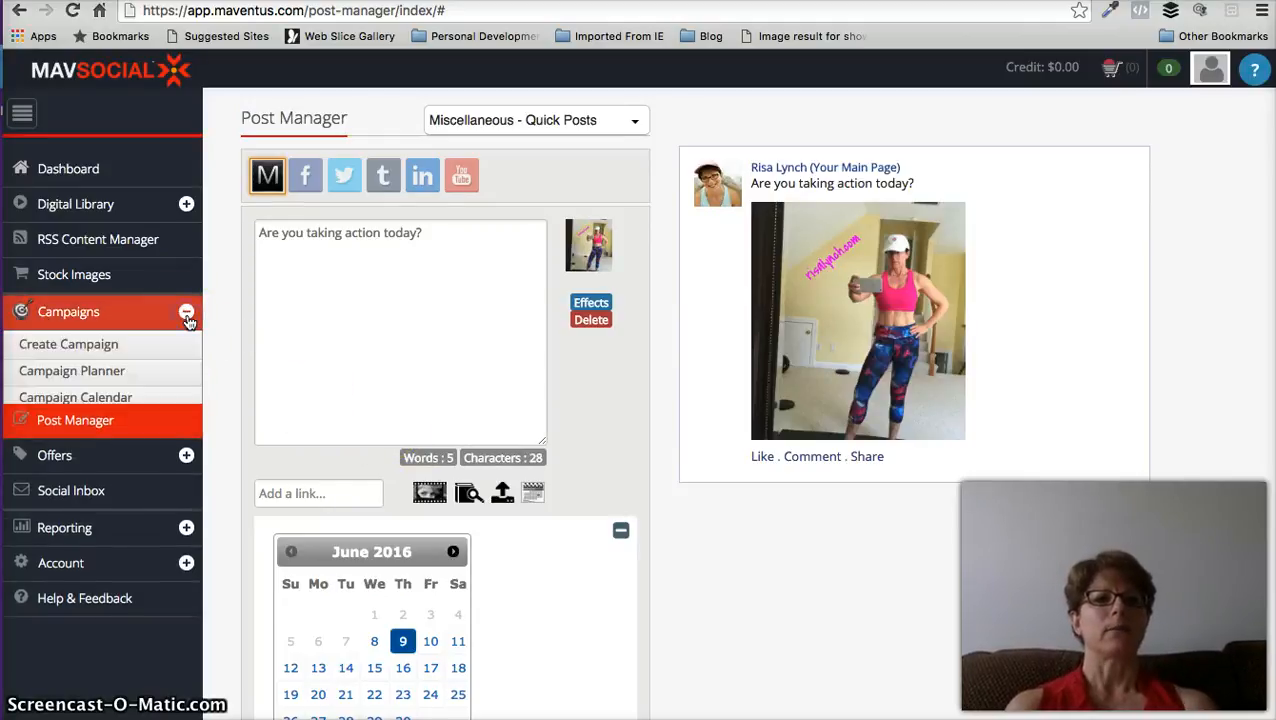
{"action": "left_click", "coordinate": [122, 401]}
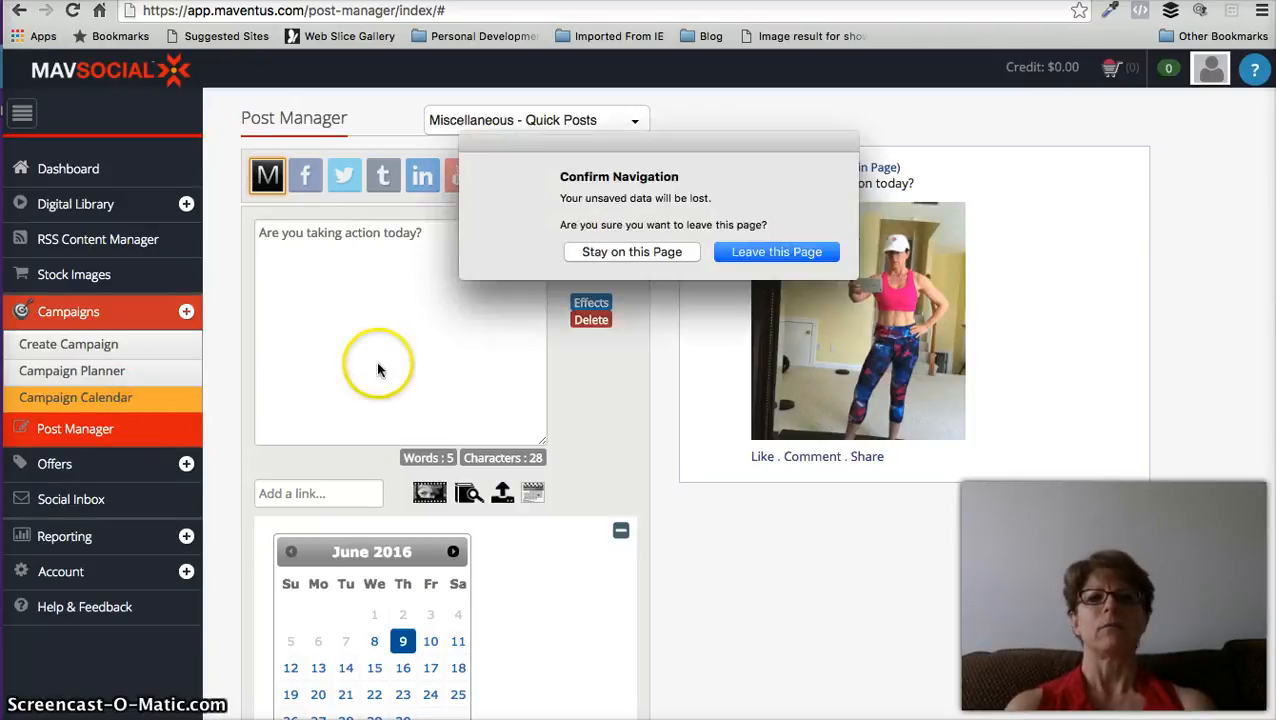
{"action": "left_click", "coordinate": [758, 251]}
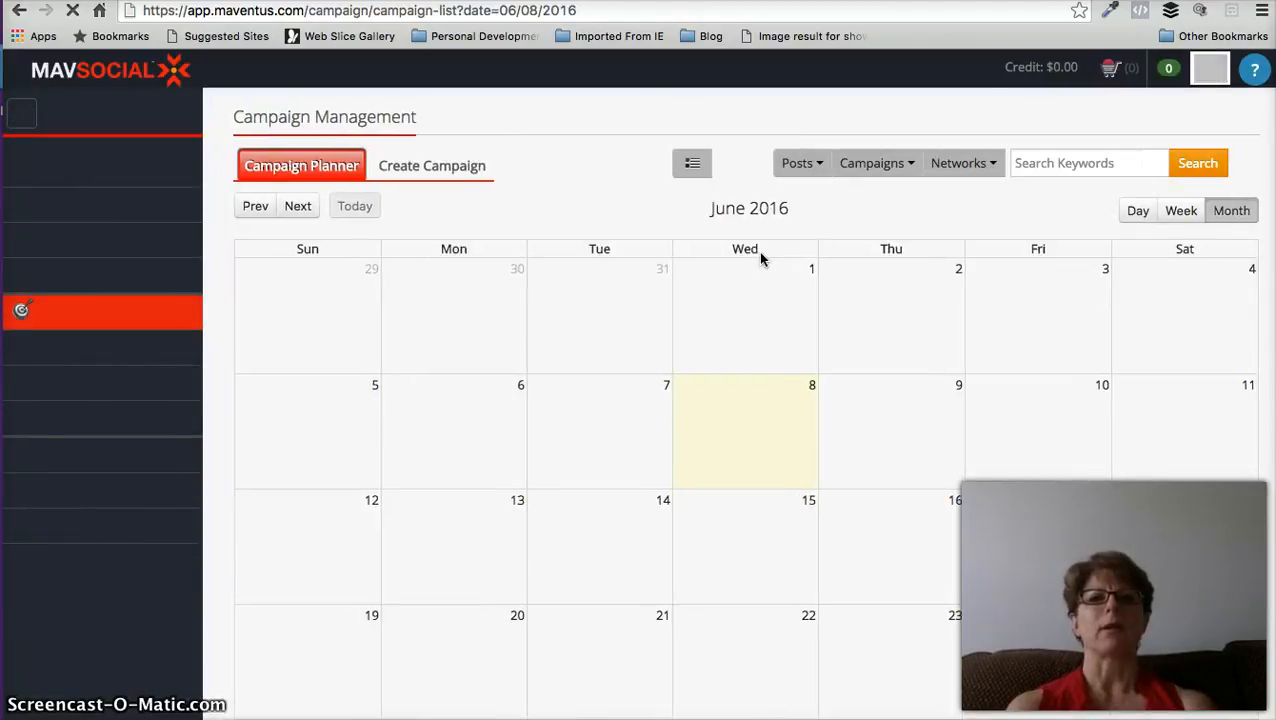
{"action": "scroll", "coordinate": [910, 443], "scroll_direction": "down", "scroll_amount": 2}
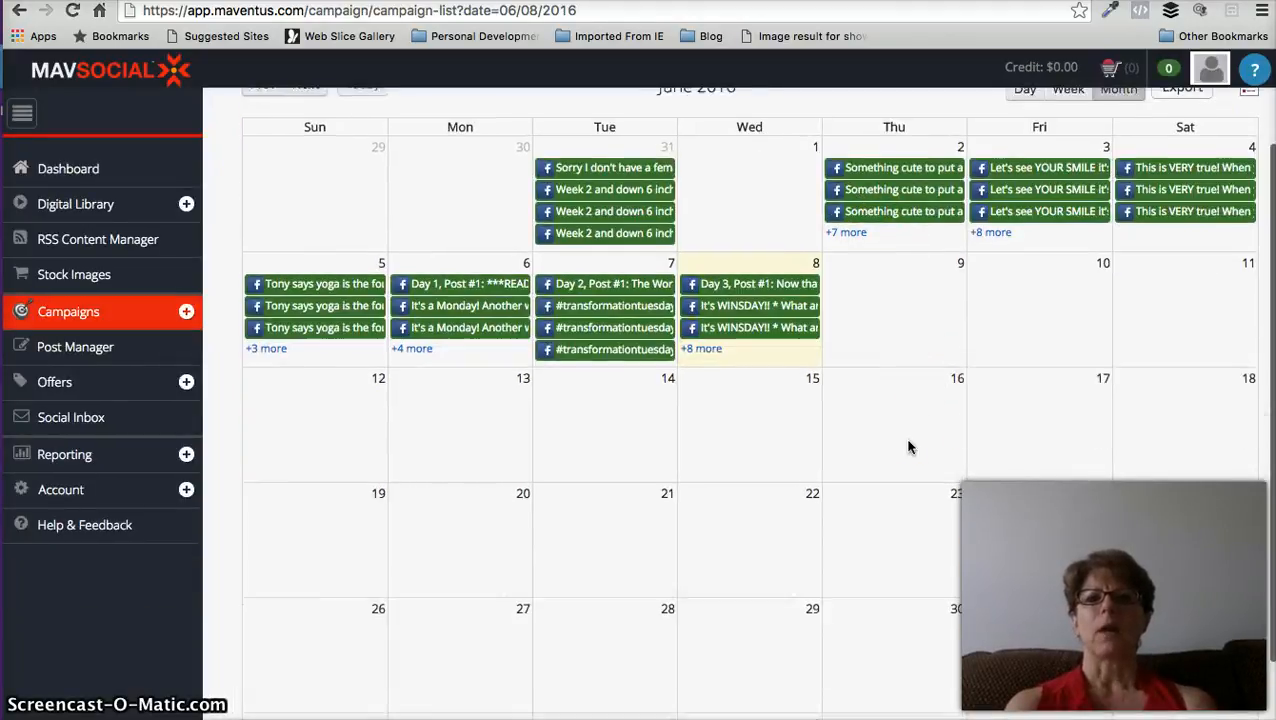
{"action": "scroll", "coordinate": [1000, 262], "scroll_direction": "up", "scroll_amount": 1}
{"action": "scroll", "coordinate": [1002, 262], "scroll_direction": "up", "scroll_amount": 1}
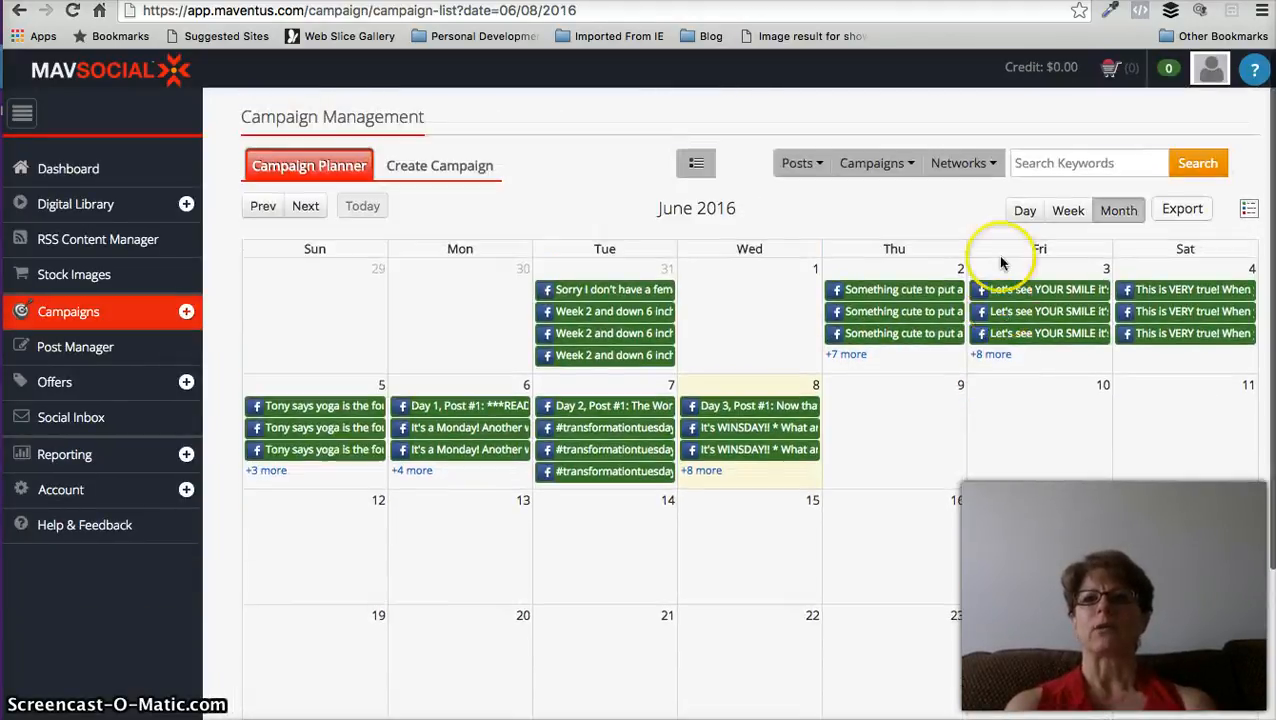
- Switch the calendar to the day view for June 8, 2016 and review the posts across the day
{"action": "left_click", "coordinate": [1025, 213]}
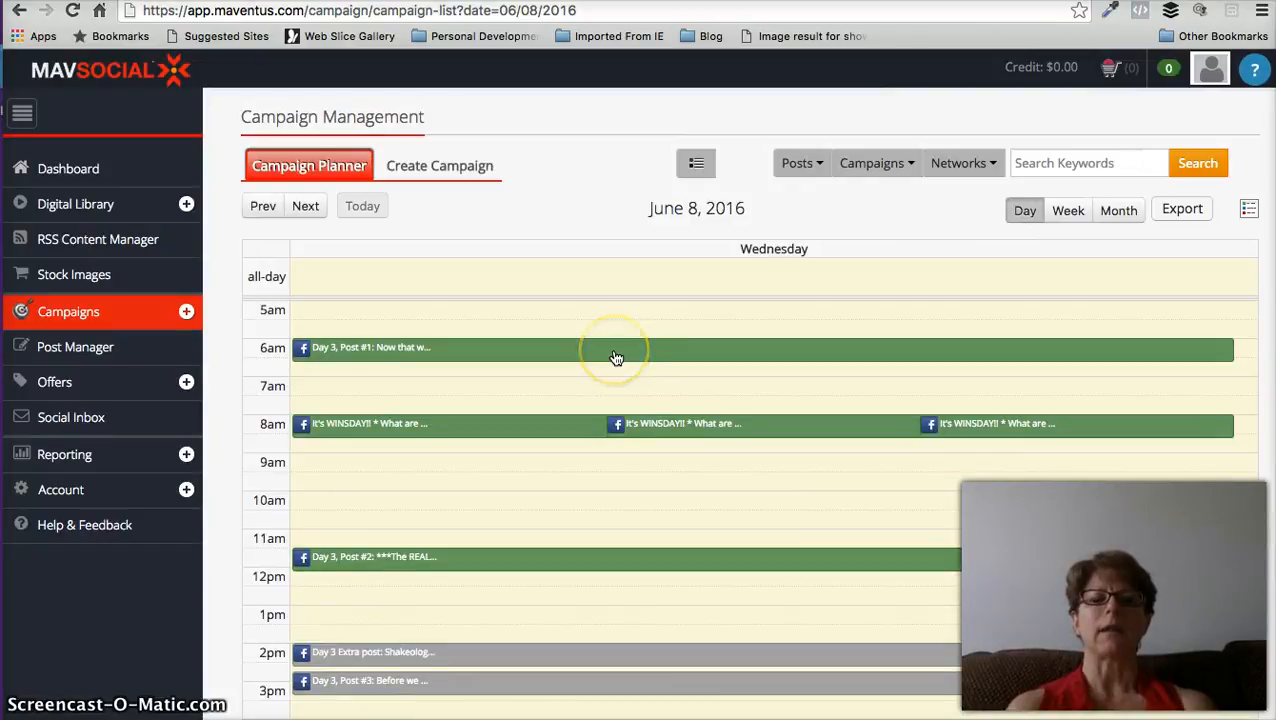
{"action": "scroll", "coordinate": [650, 490], "scroll_direction": "down", "scroll_amount": 3}
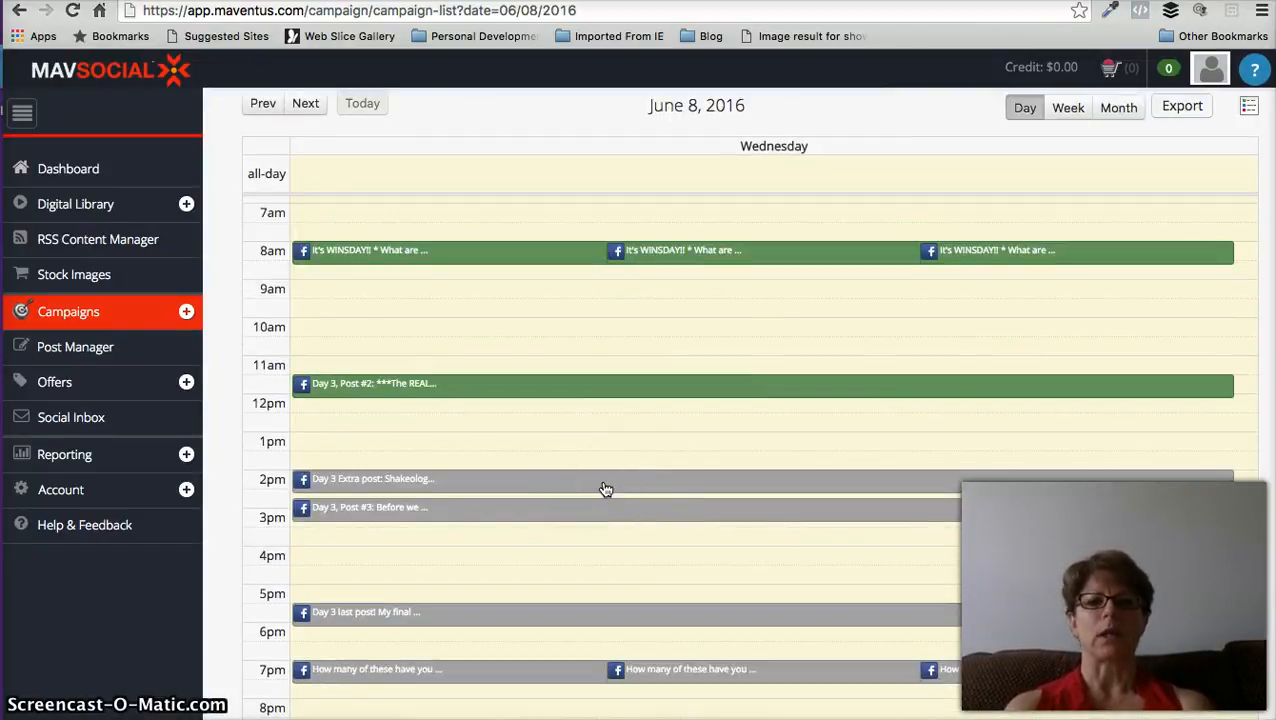
{"action": "scroll", "coordinate": [605, 488], "scroll_direction": "down", "scroll_amount": 3}
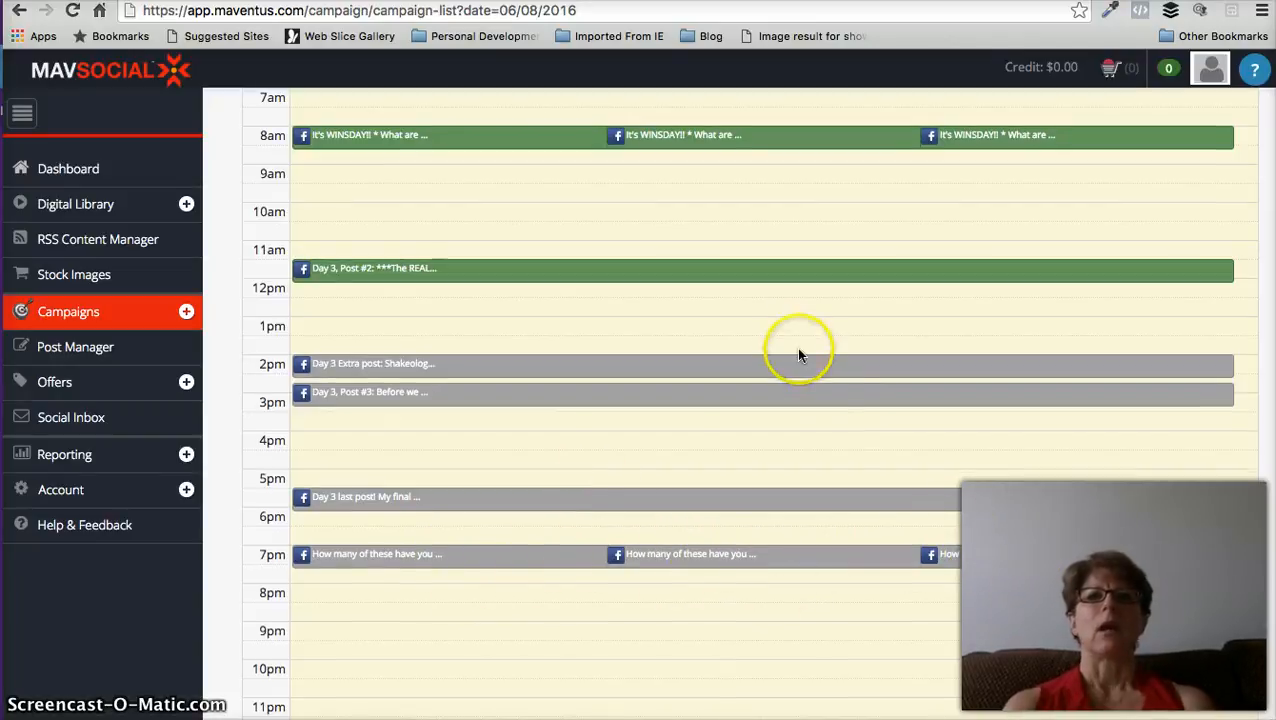
{"action": "scroll", "coordinate": [798, 354], "scroll_direction": "up", "scroll_amount": 5}
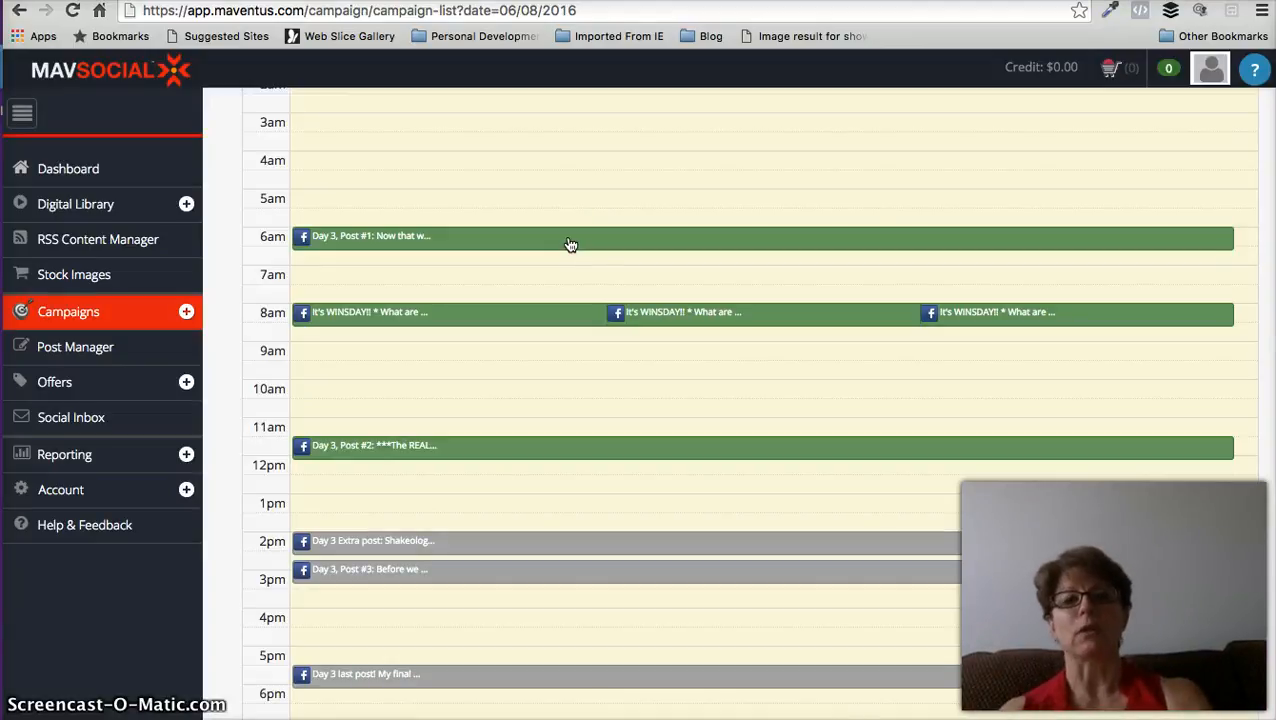
{"action": "scroll", "coordinate": [672, 353], "scroll_direction": "down", "scroll_amount": 2}
{"action": "scroll", "coordinate": [644, 441], "scroll_direction": "up", "scroll_amount": 1}
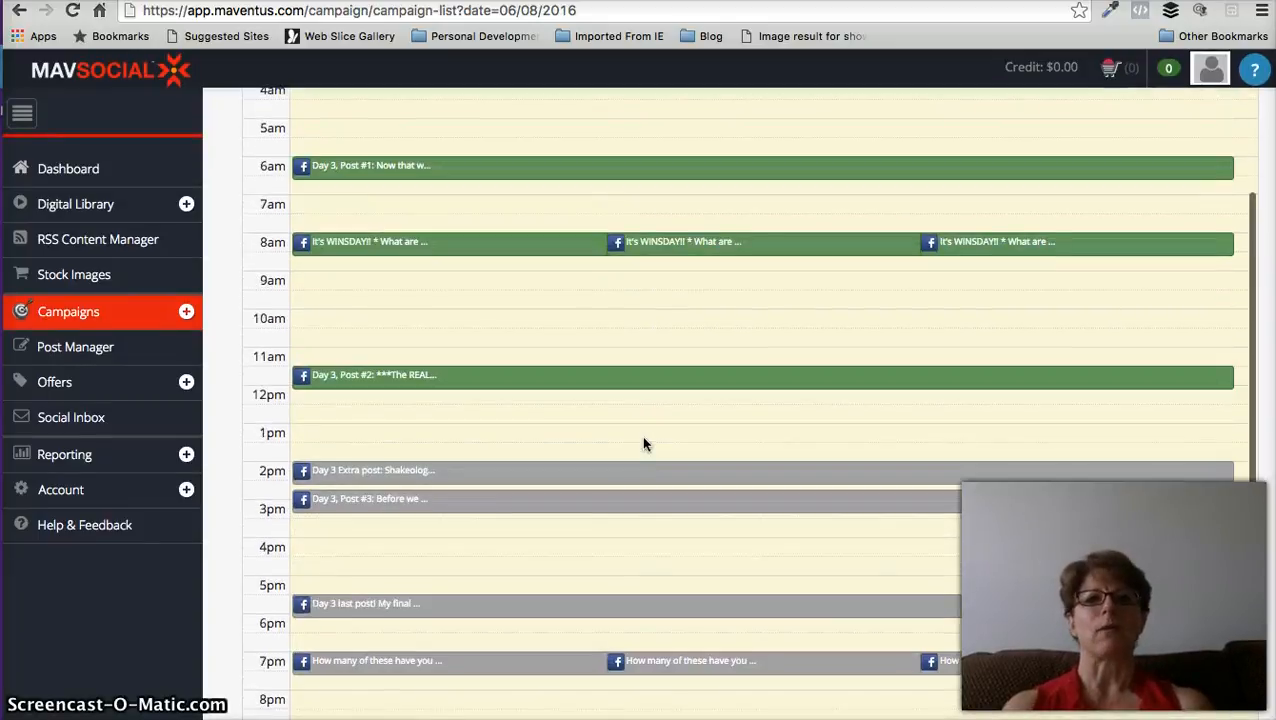
{"action": "scroll", "coordinate": [644, 441], "scroll_direction": "up", "scroll_amount": 3}
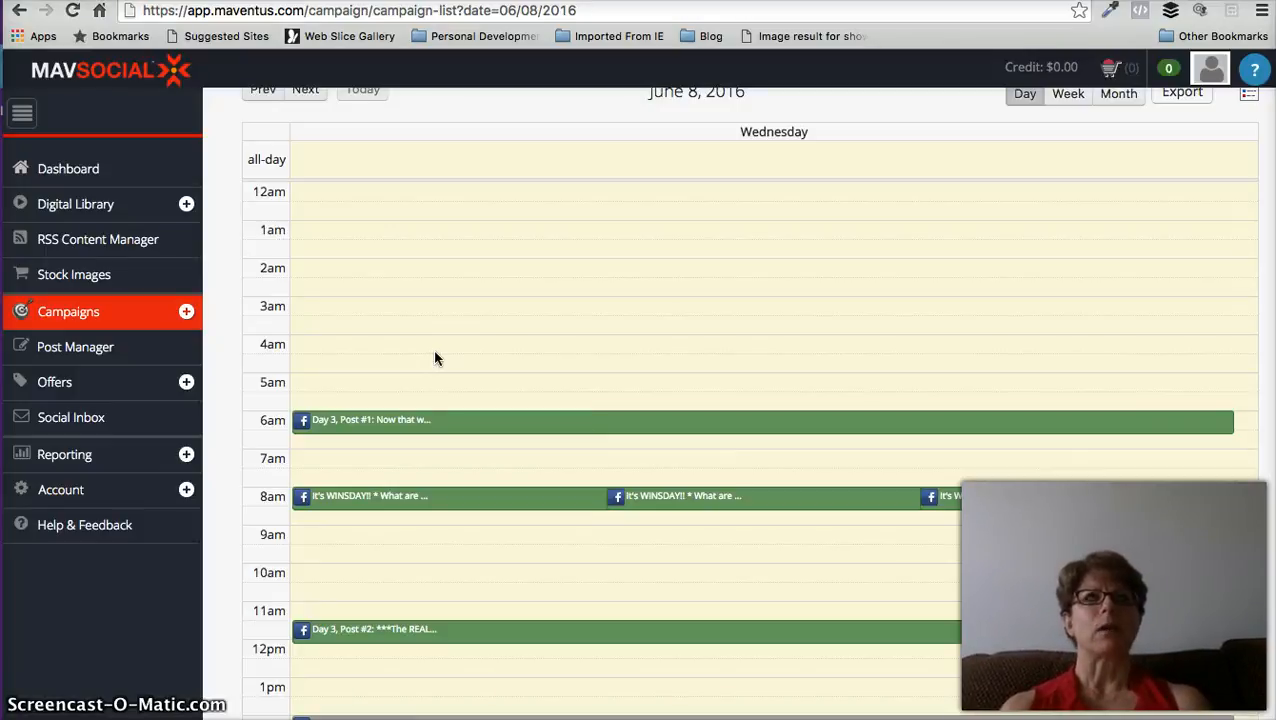
- Open the form for creating a single or repeating campaign and look over its fields
{"action": "left_click", "coordinate": [187, 314]}
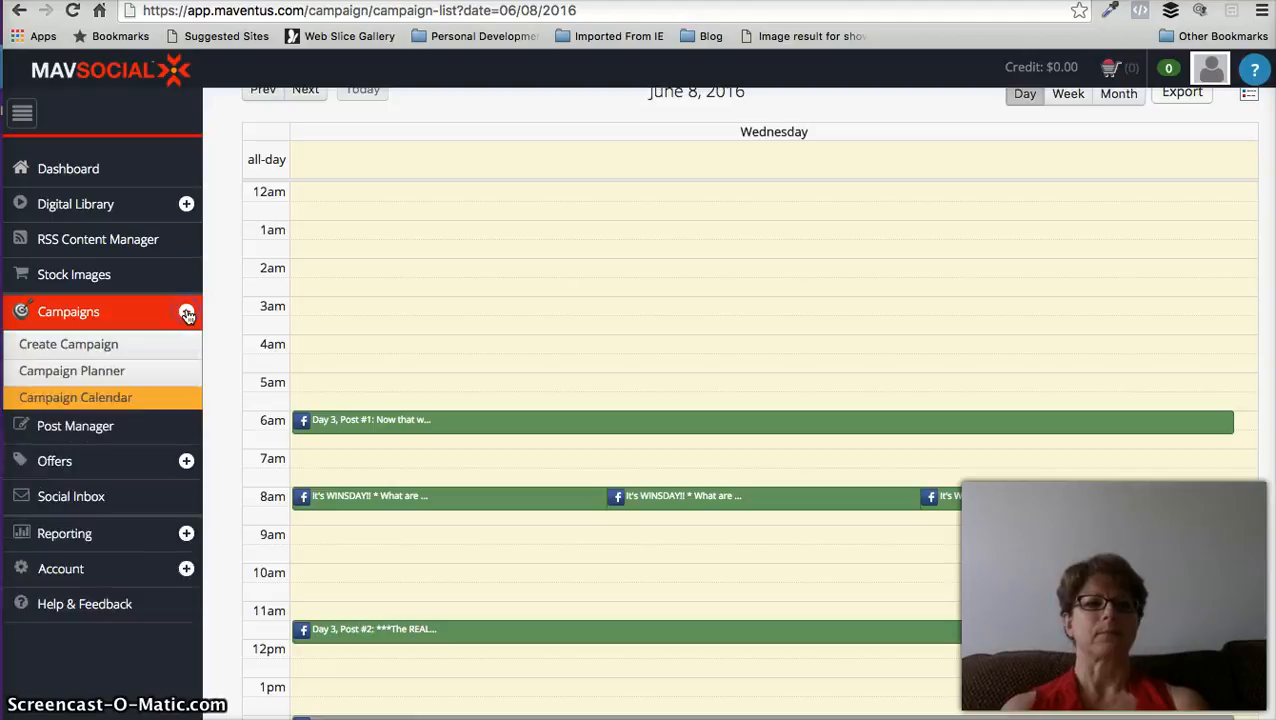
{"action": "left_click", "coordinate": [120, 350]}
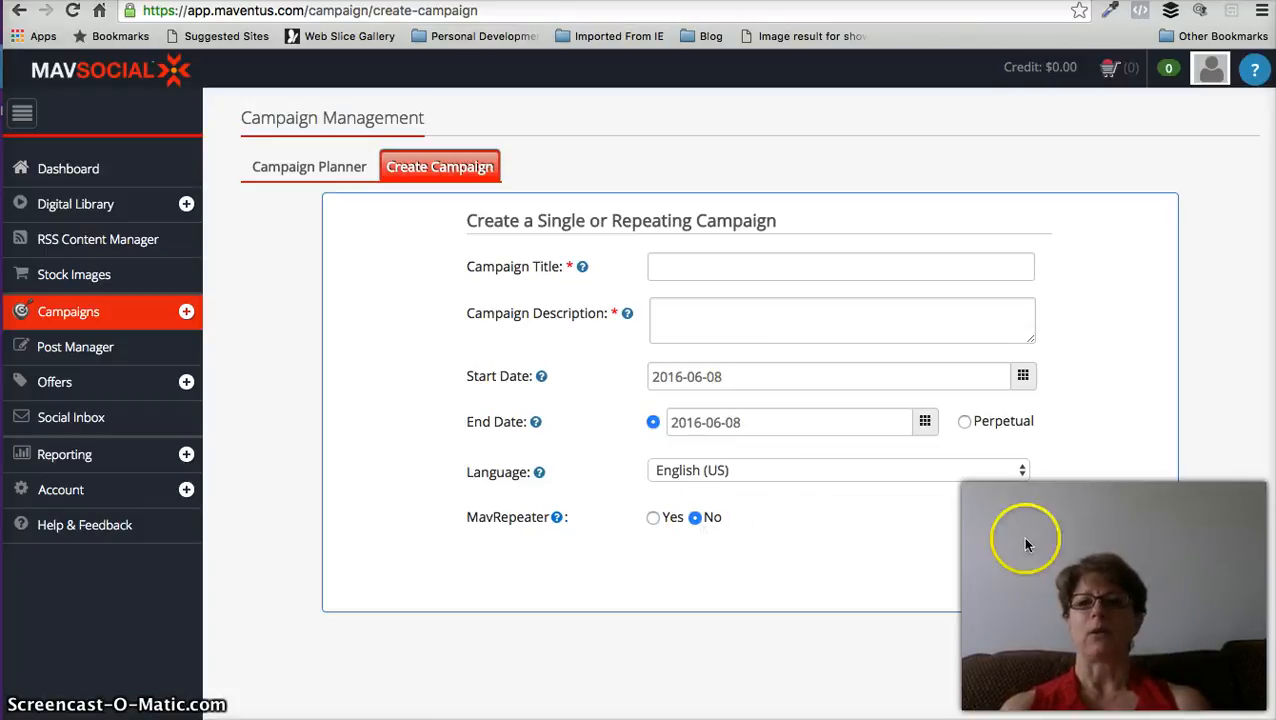
- Return to the campaign planner, open the CE 4/18 campaign, and review its list of daily posts
{"action": "left_click", "coordinate": [336, 176]}
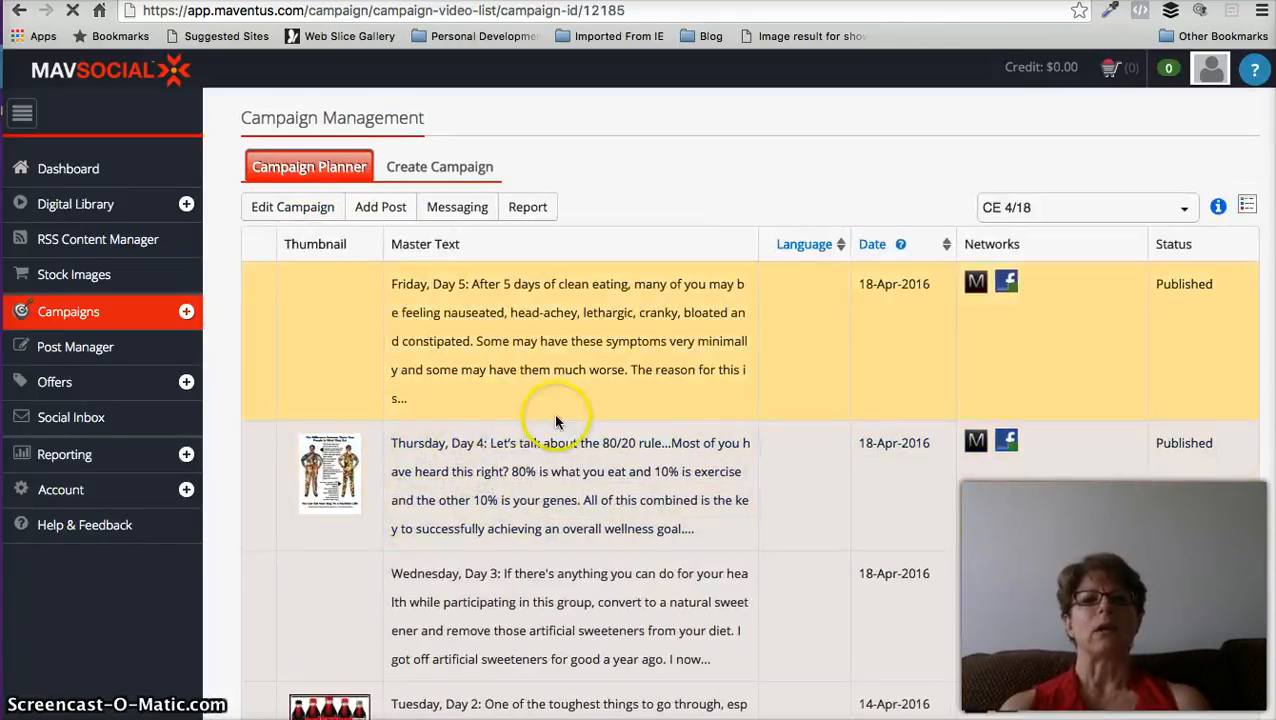
{"action": "left_click", "coordinate": [390, 341]}
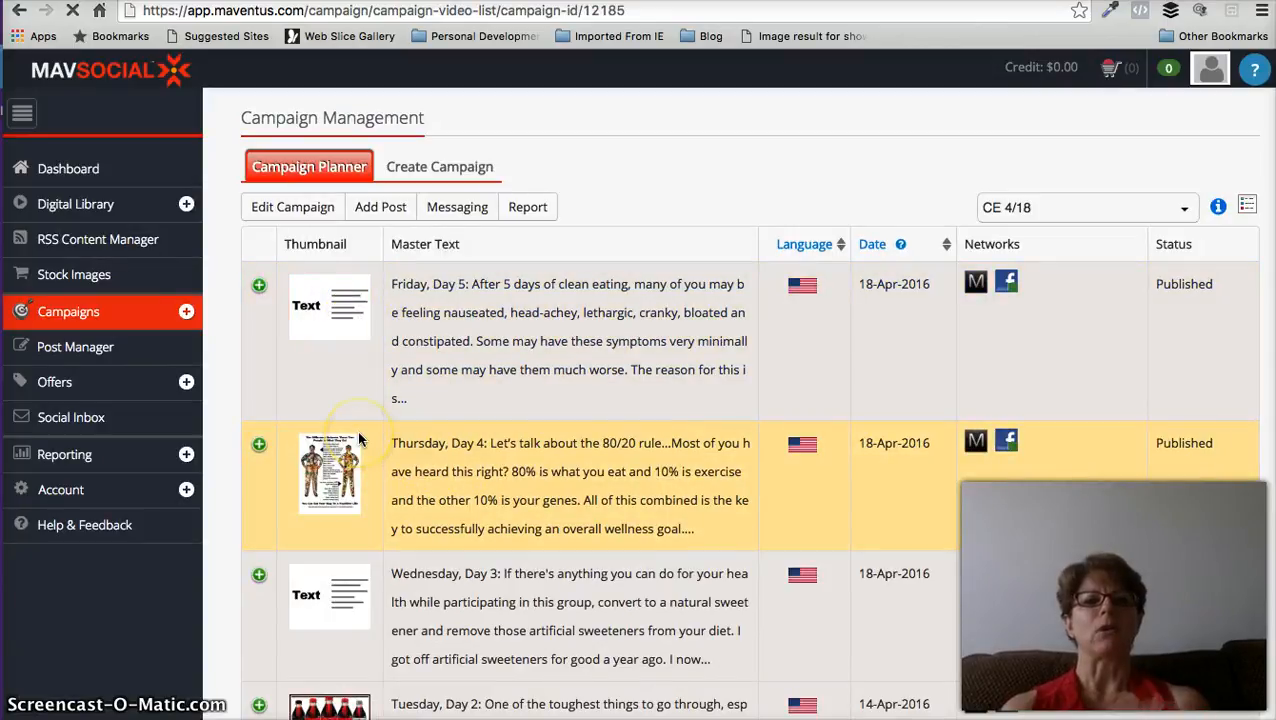
{"action": "left_click", "coordinate": [462, 565]}
{"action": "scroll", "coordinate": [461, 563], "scroll_direction": "down", "scroll_amount": 2}
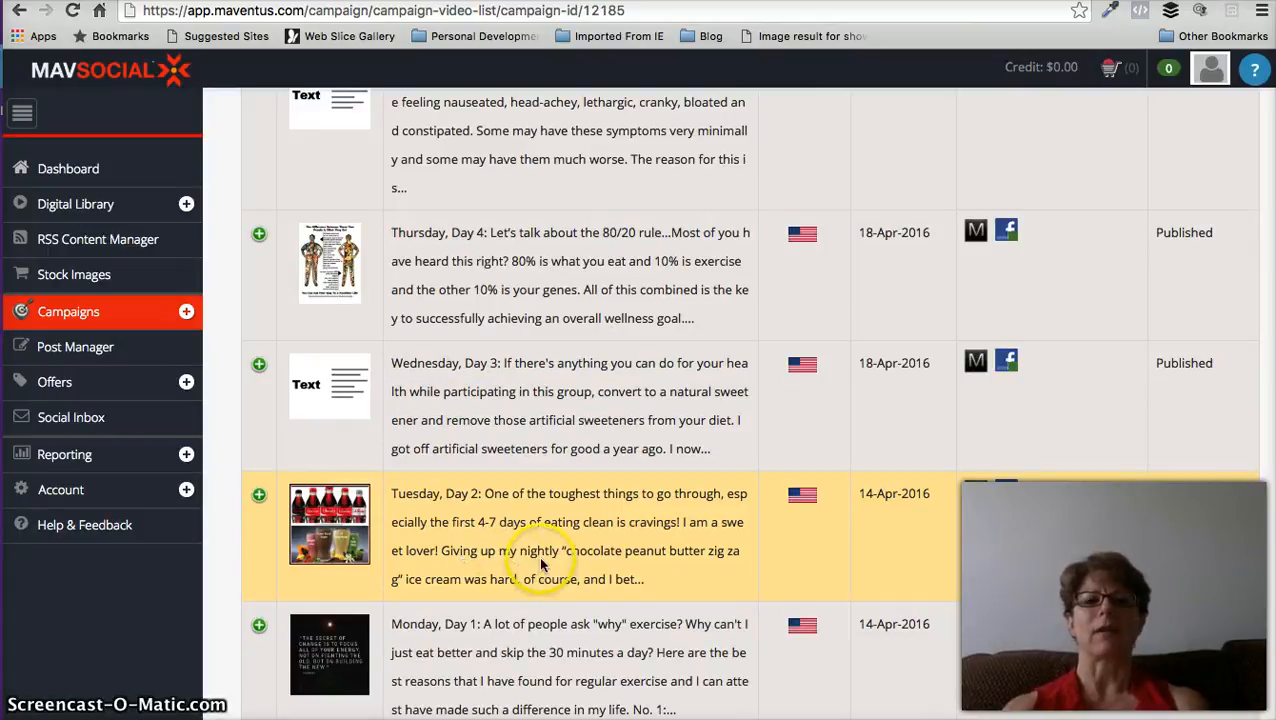
{"action": "scroll", "coordinate": [540, 563], "scroll_direction": "down", "scroll_amount": 4}
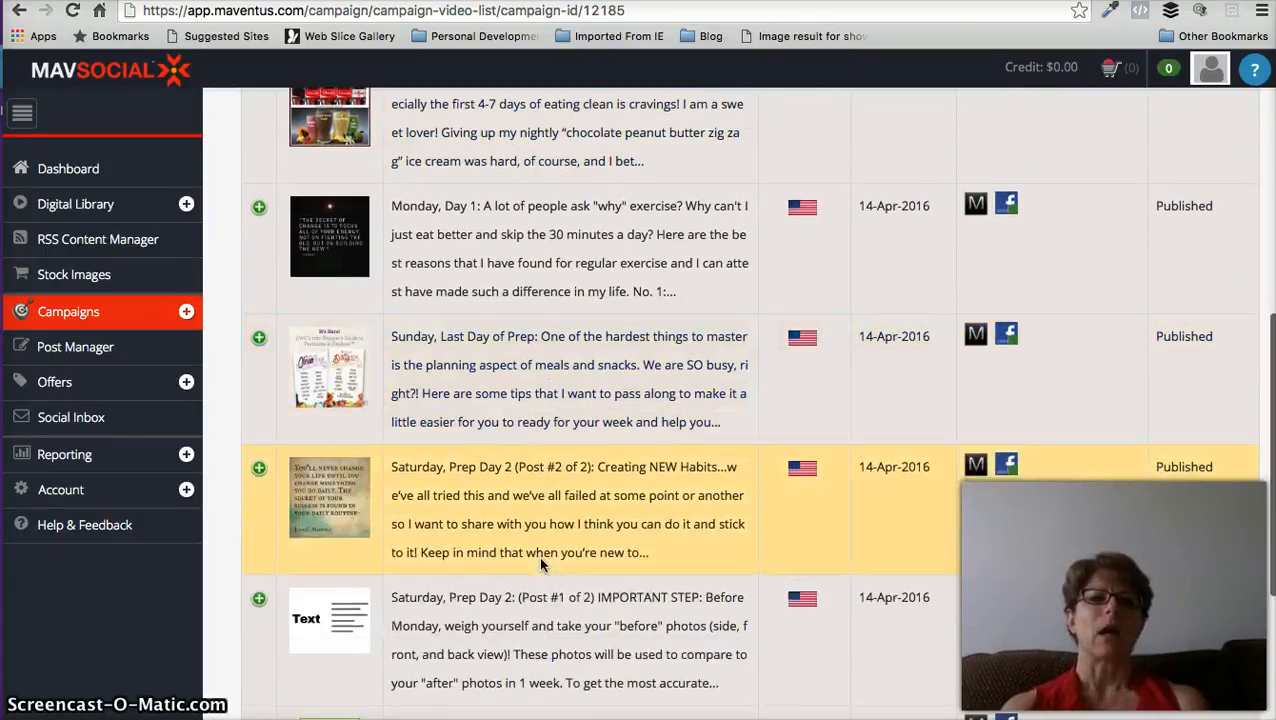
{"action": "left_click", "coordinate": [568, 490]}
{"action": "scroll", "coordinate": [575, 400], "scroll_direction": "up", "scroll_amount": 5}
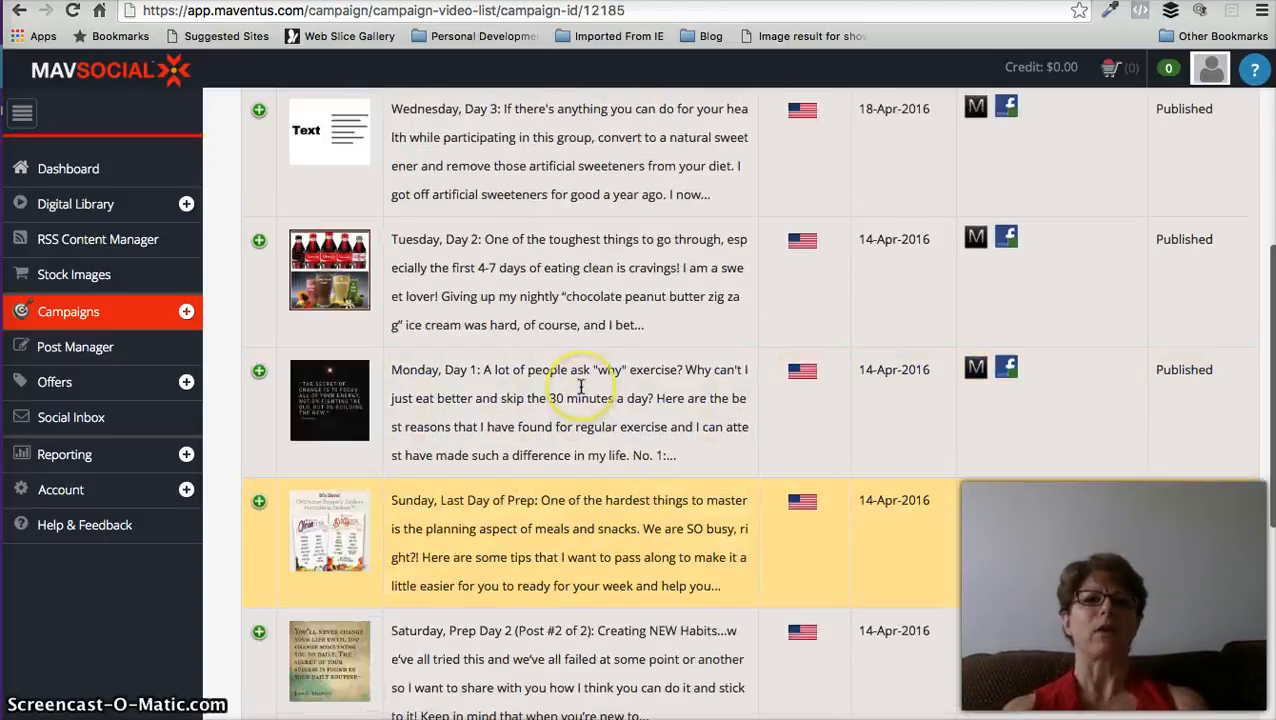